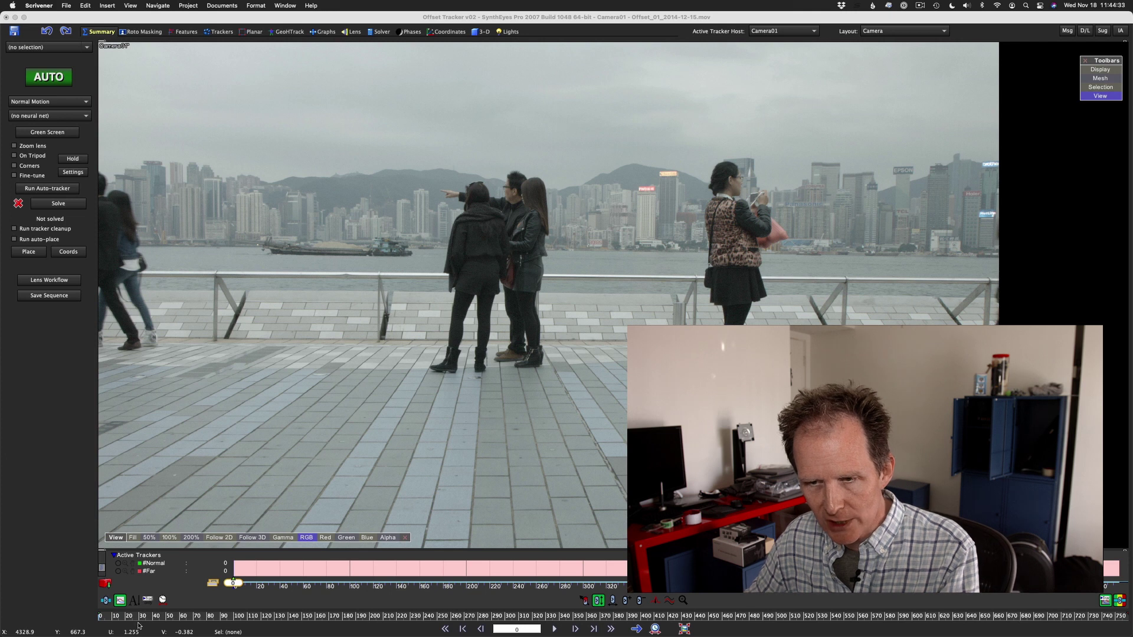
Play and scrub through the shot, examining the camera movement, the passers-by and the glasses-wearing man's head up close.
{"action": "left_click_drag", "start_coordinate": [126, 617], "coordinate": [164, 617]}
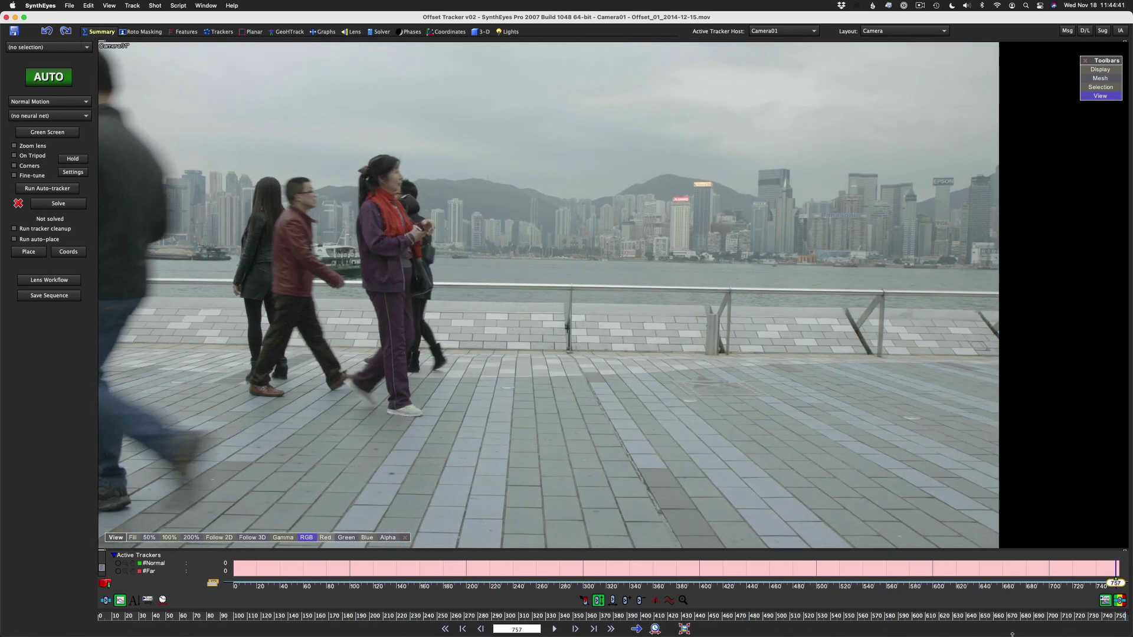
{"action": "left_click_drag", "start_coordinate": [1013, 635], "coordinate": [83, 635]}
{"action": "key", "text": "space"}
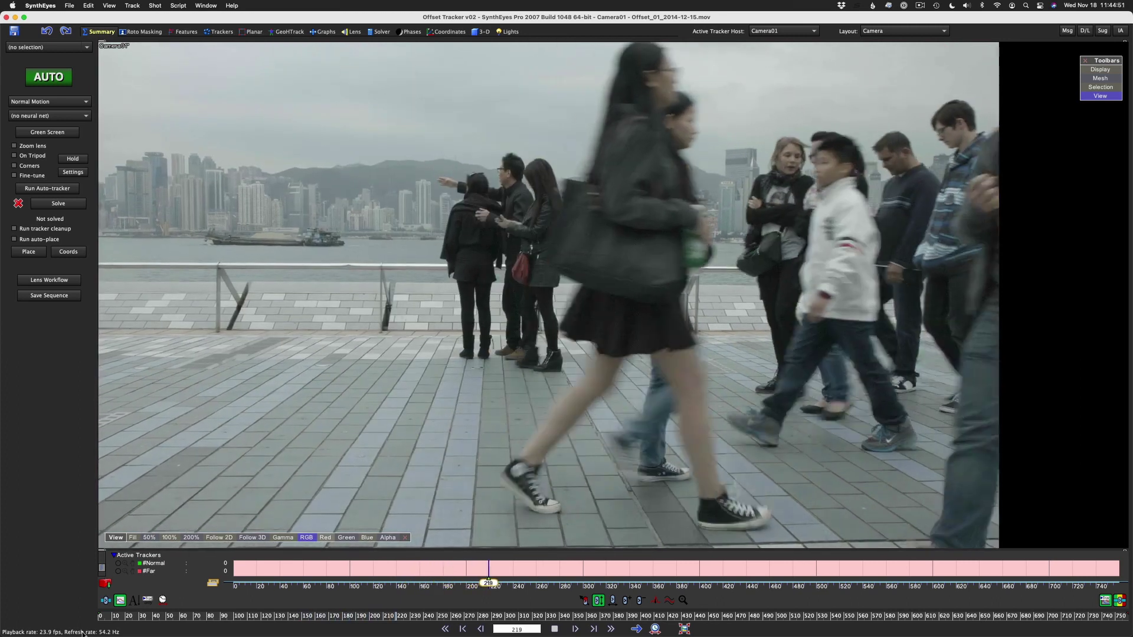
{"action": "key", "text": "space"}
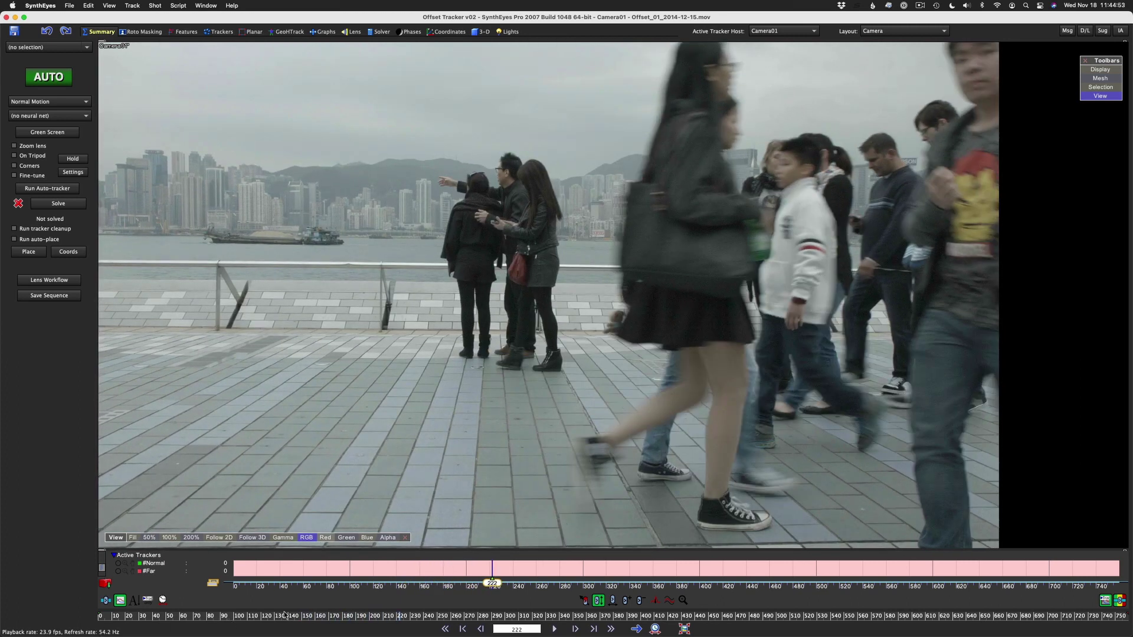
{"action": "left_click_drag", "start_coordinate": [401, 615], "coordinate": [375, 617]}
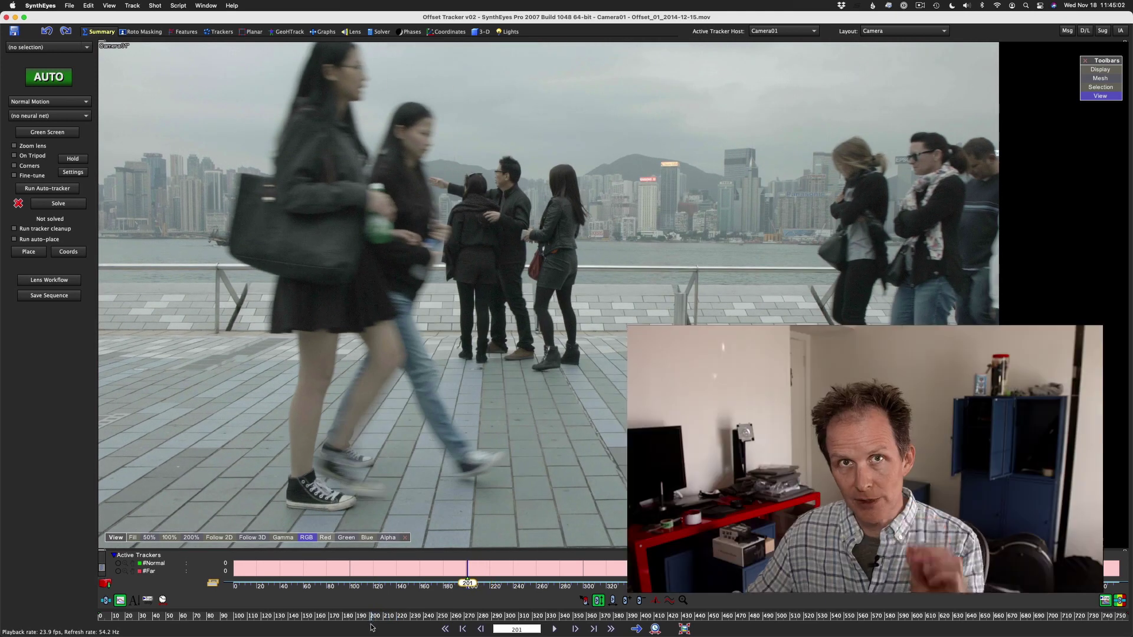
{"action": "scroll", "coordinate": [526, 208], "scroll_direction": "up", "scroll_amount": 5}
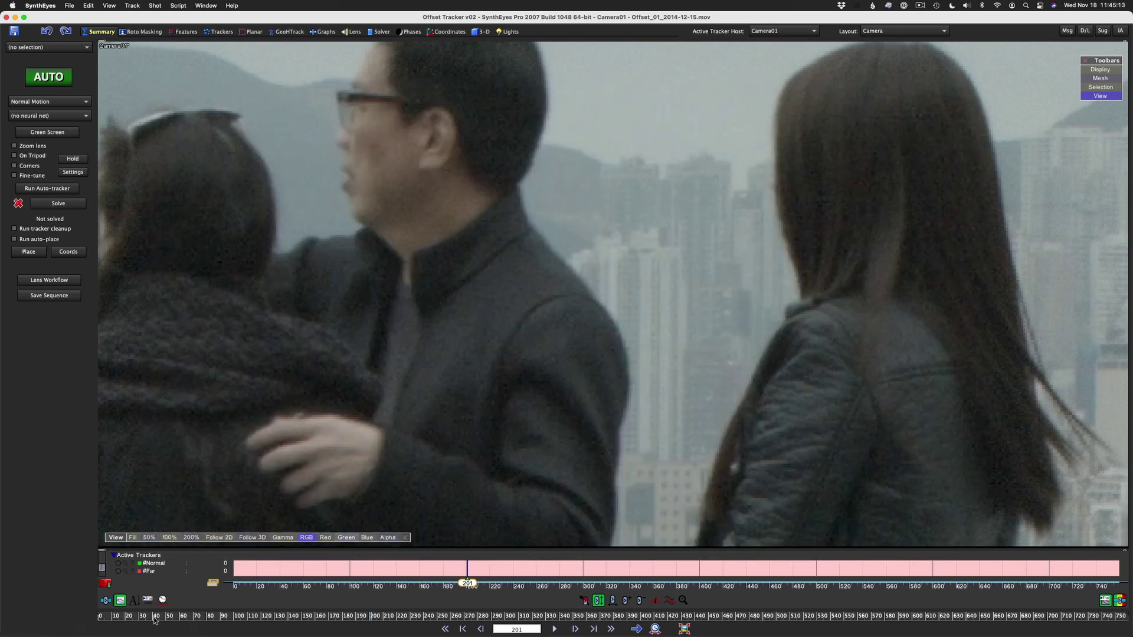
{"action": "left_click_drag", "start_coordinate": [155, 620], "coordinate": [65, 620]}
{"action": "scroll", "coordinate": [388, 356], "scroll_direction": "down", "scroll_amount": 5}
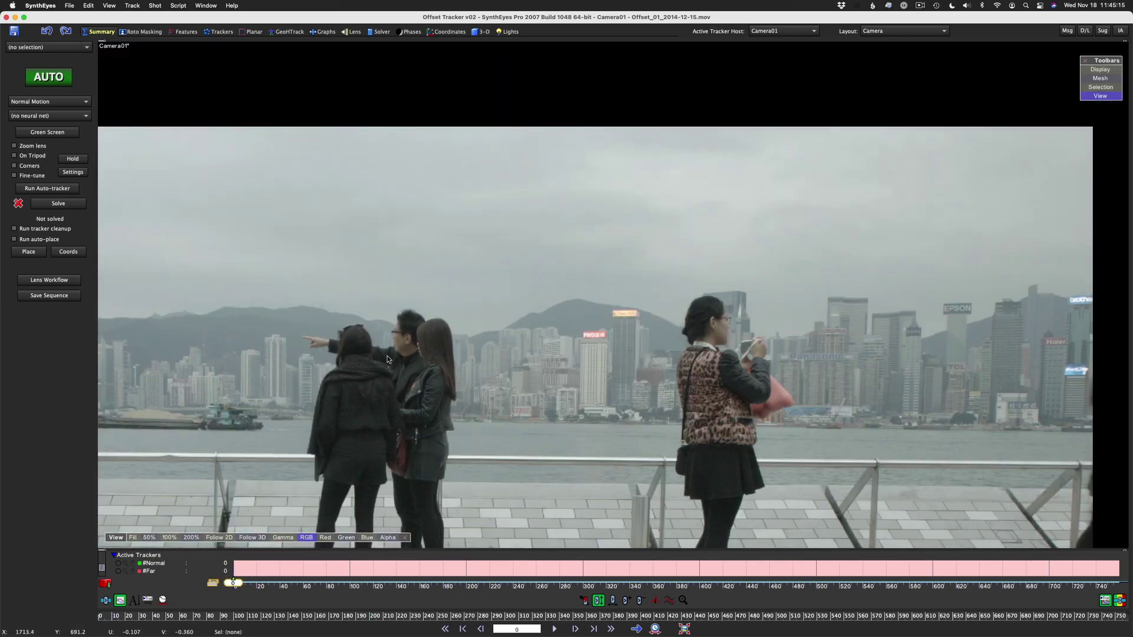
{"action": "scroll", "coordinate": [387, 356], "scroll_direction": "down", "scroll_amount": 5}
{"action": "middle_click_drag", "start_coordinate": [380, 365], "coordinate": [499, 256]}
Trim the shot to end at frame 228, rescale the time bars to the new frame range, and return to frame 0.
{"action": "left_click_drag", "start_coordinate": [112, 617], "coordinate": [407, 632]}
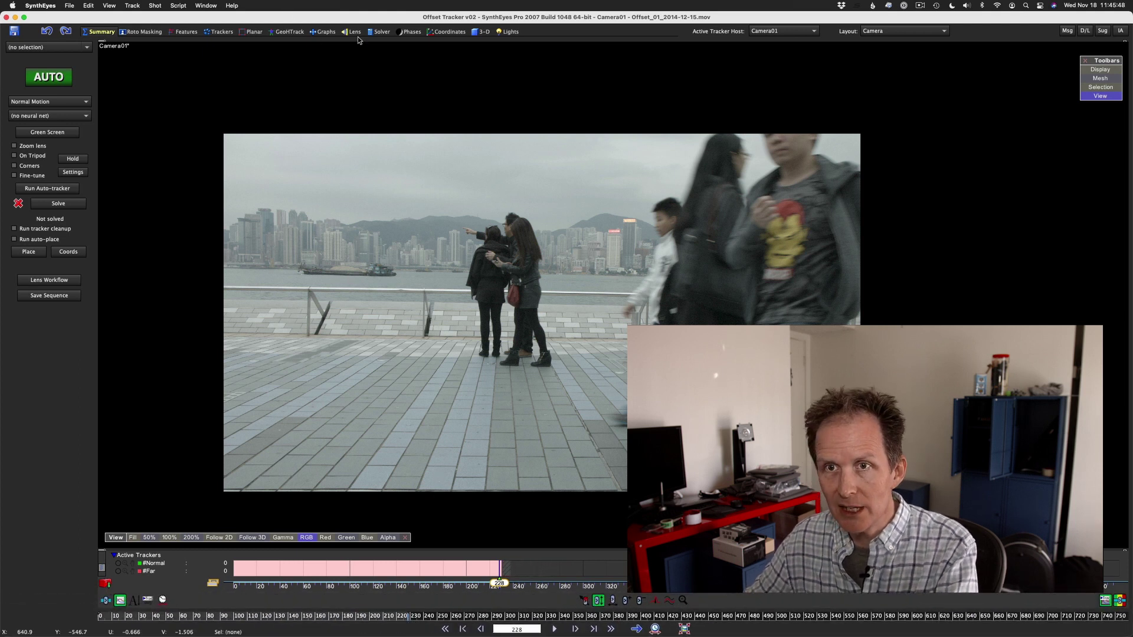
{"action": "left_click", "coordinate": [155, 5]}
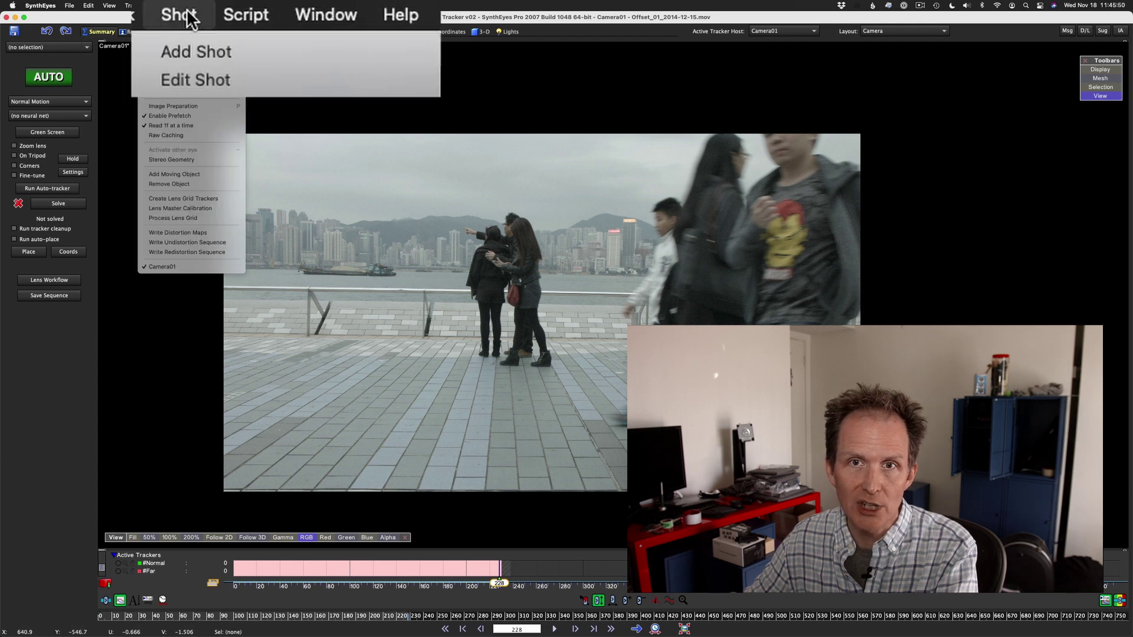
{"action": "left_click", "coordinate": [208, 83]}
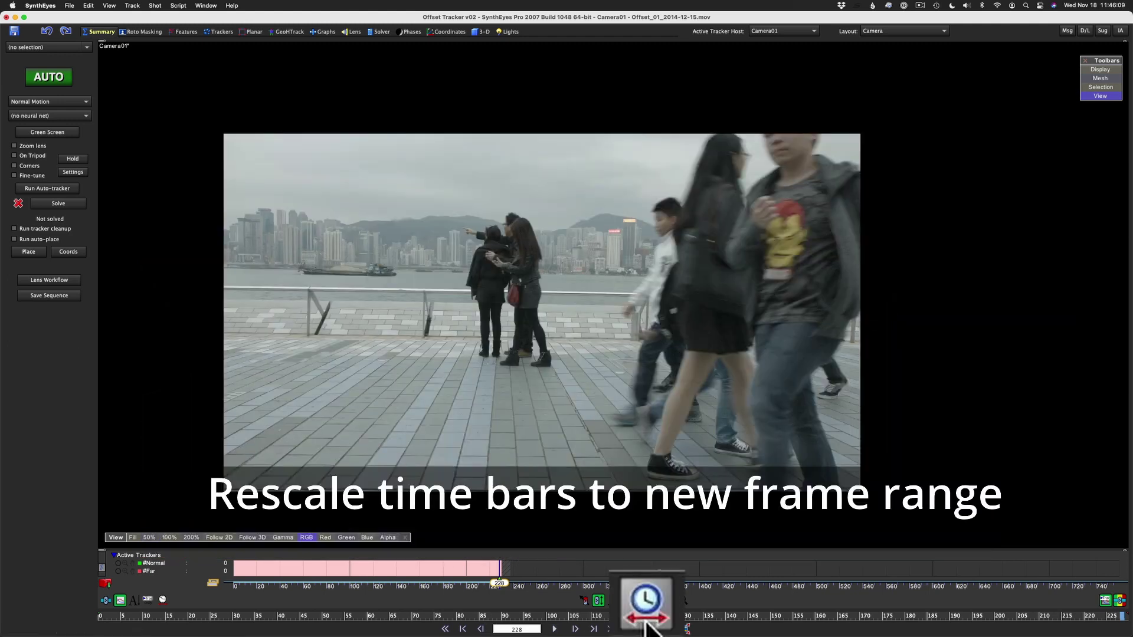
{"action": "left_click", "coordinate": [163, 600]}
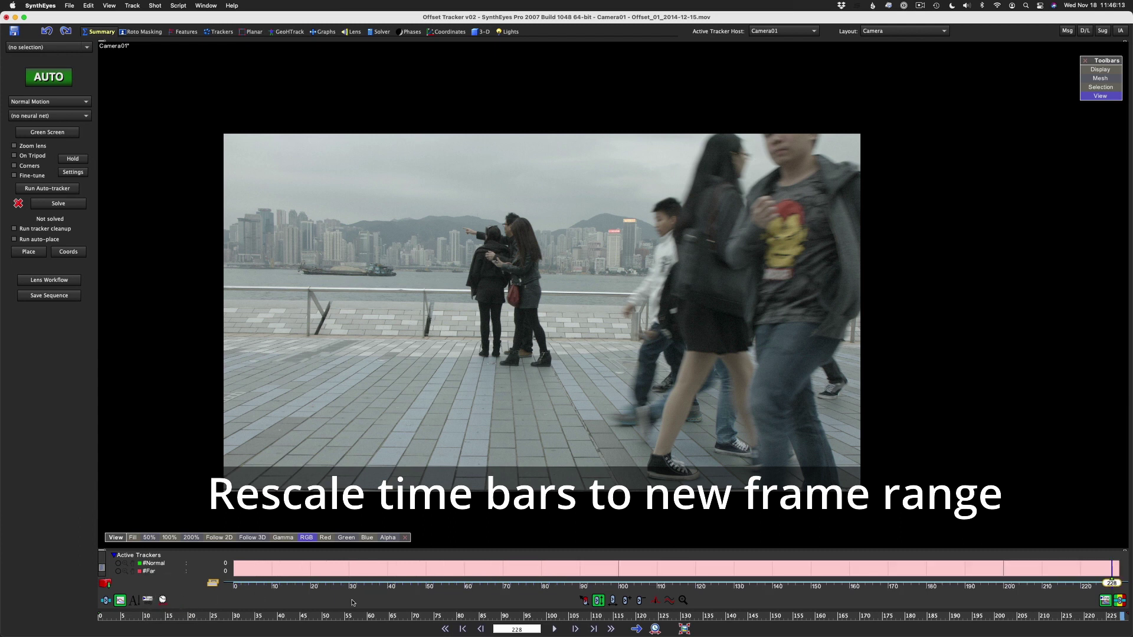
{"action": "left_click_drag", "start_coordinate": [519, 617], "coordinate": [1, 608]}
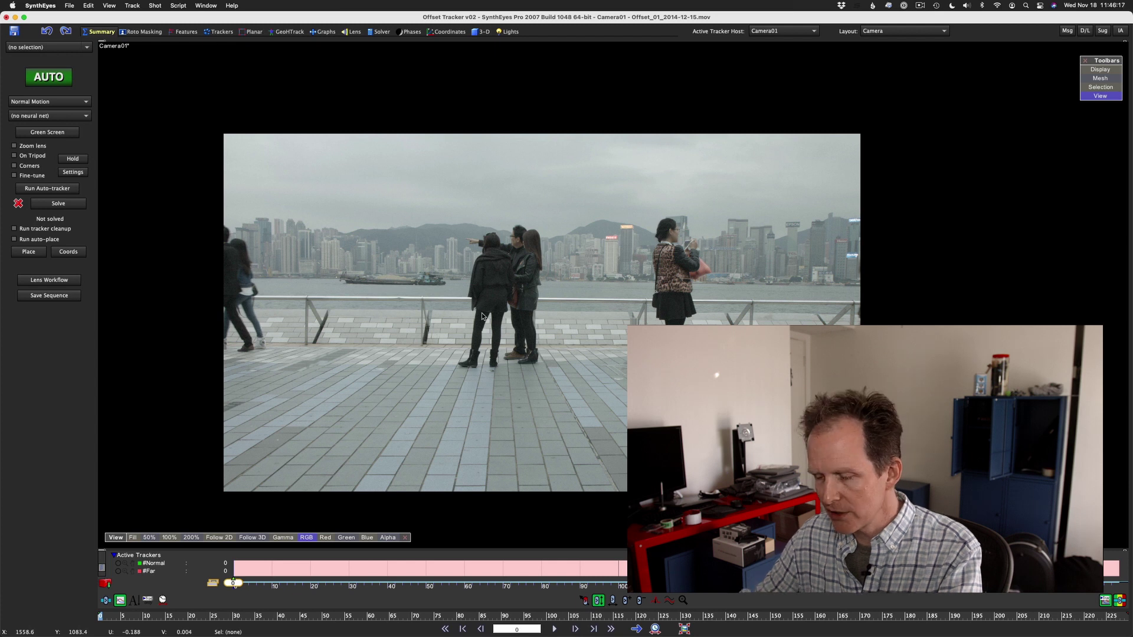
Create an image preparation preset named Hicon that affects only the color-related and blur-related elements.
{"action": "key", "text": "p"}
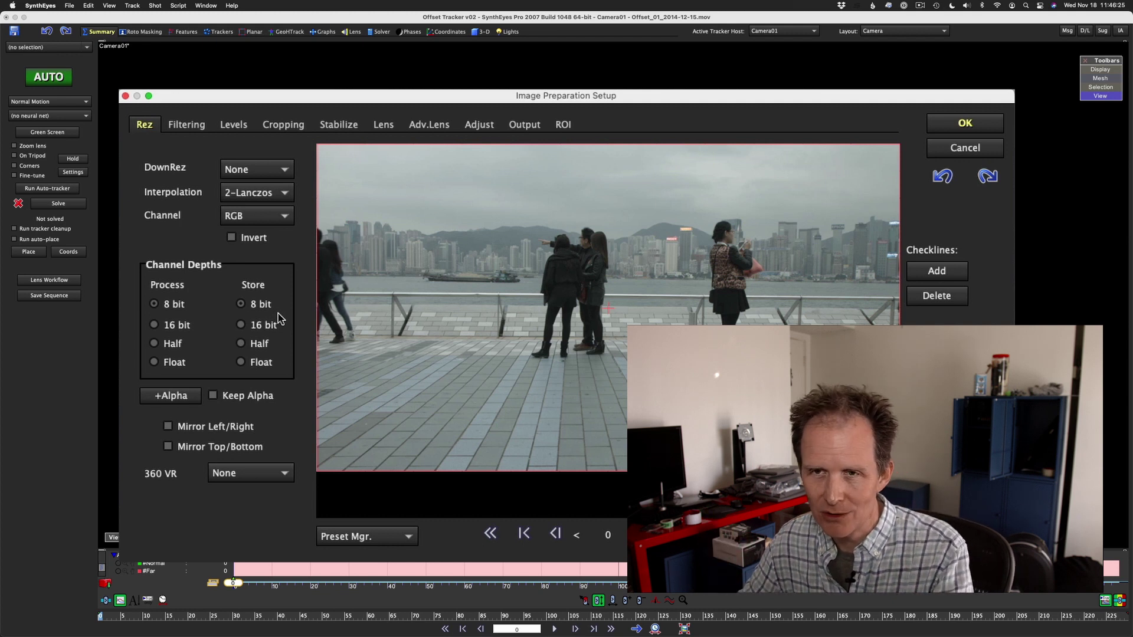
{"action": "left_click", "coordinate": [239, 126]}
{"action": "left_click", "coordinate": [357, 536]}
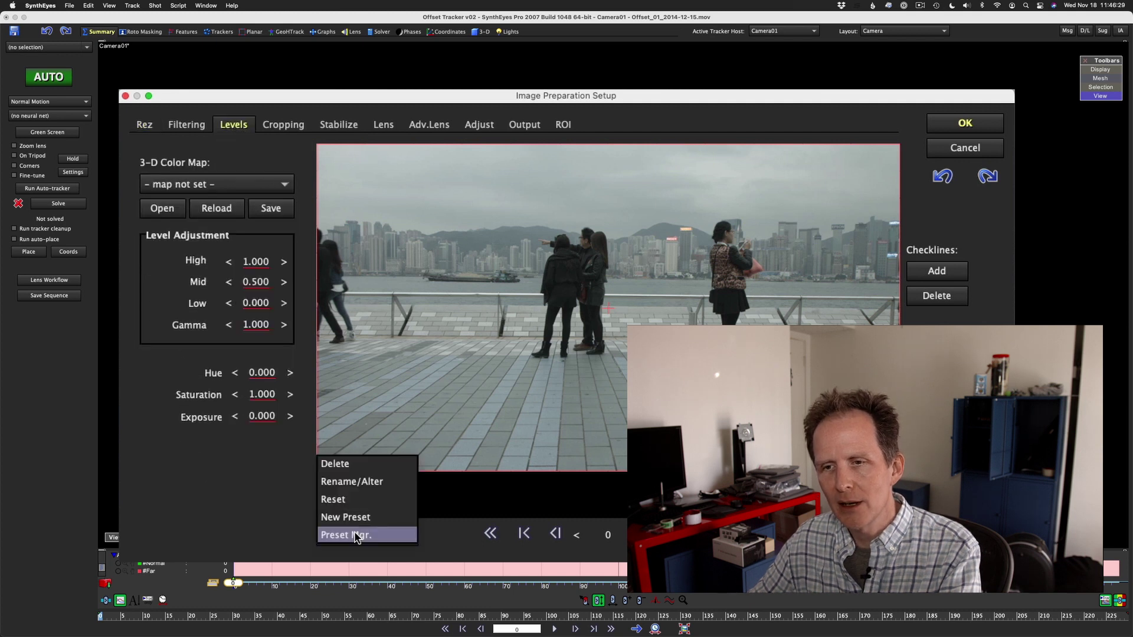
{"action": "left_click", "coordinate": [358, 517]}
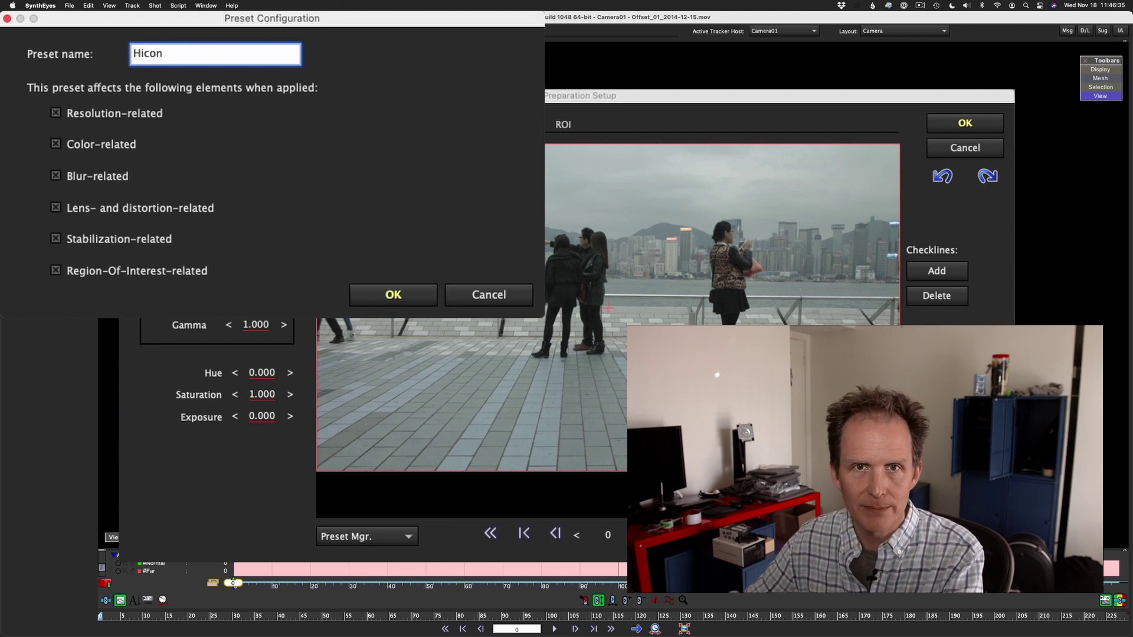
{"action": "left_click", "coordinate": [99, 116]}
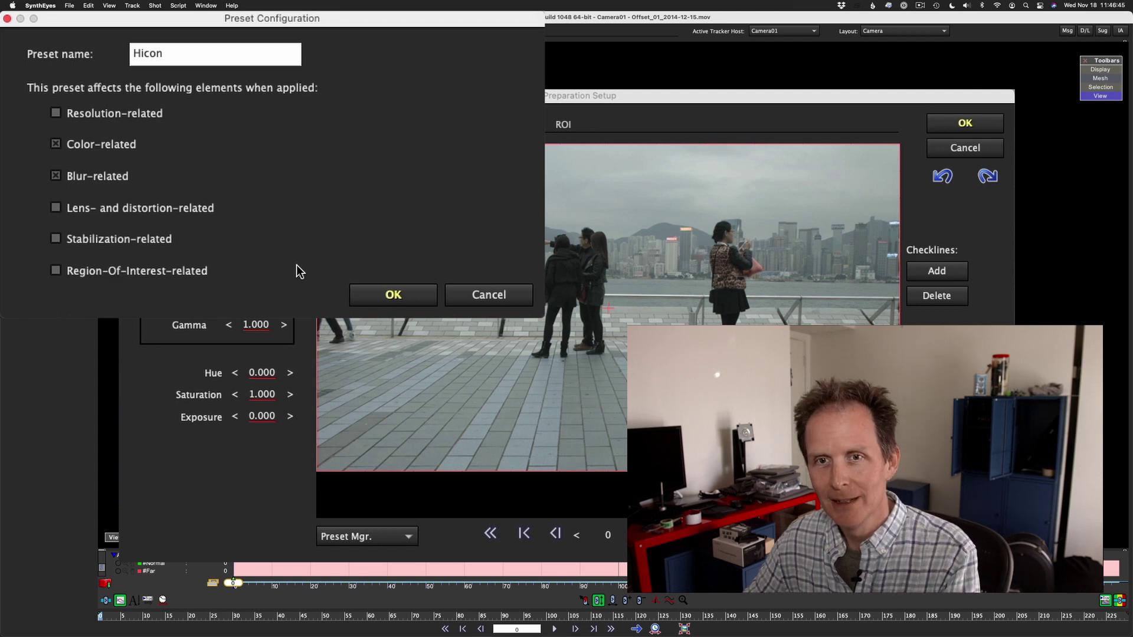
{"action": "left_click", "coordinate": [393, 295]}
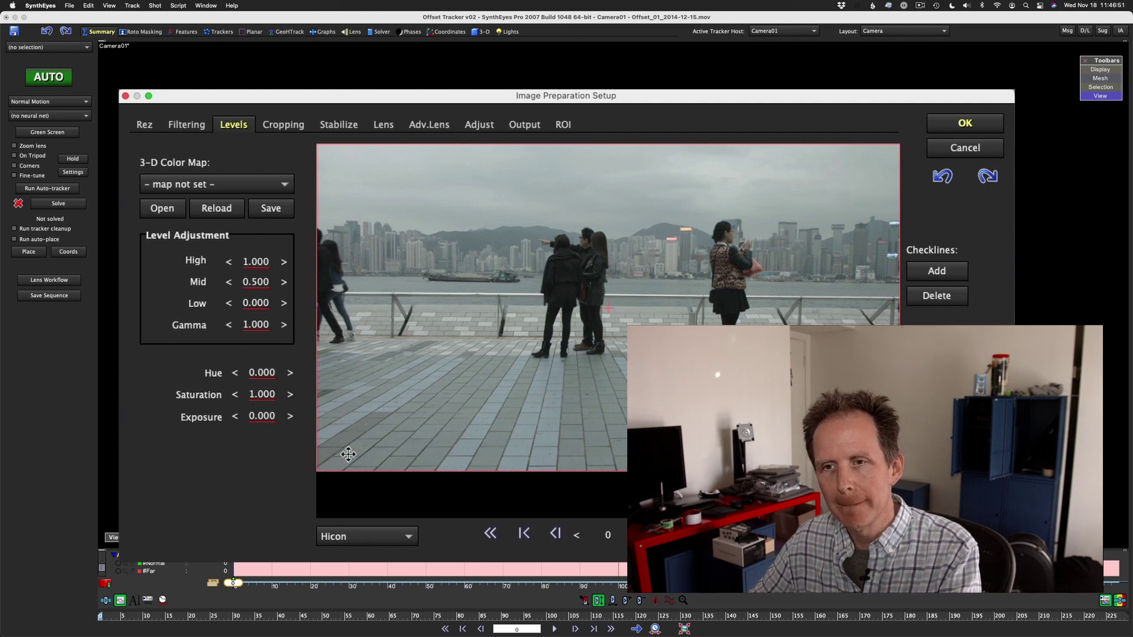
Raise the Hicon preset's contrast with High level 0.785, Gamma 1.435 and Saturation 1.5, and apply the image preparation.
{"action": "left_click_drag", "start_coordinate": [256, 261], "coordinate": [241, 262]}
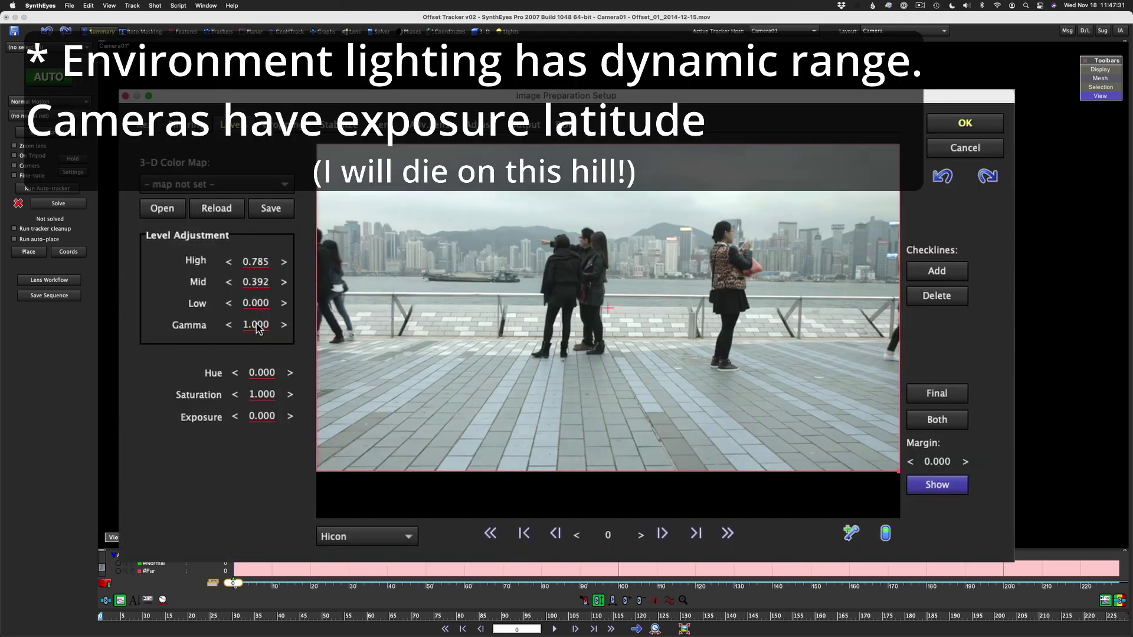
{"action": "left_click_drag", "start_coordinate": [257, 326], "coordinate": [257, 311]}
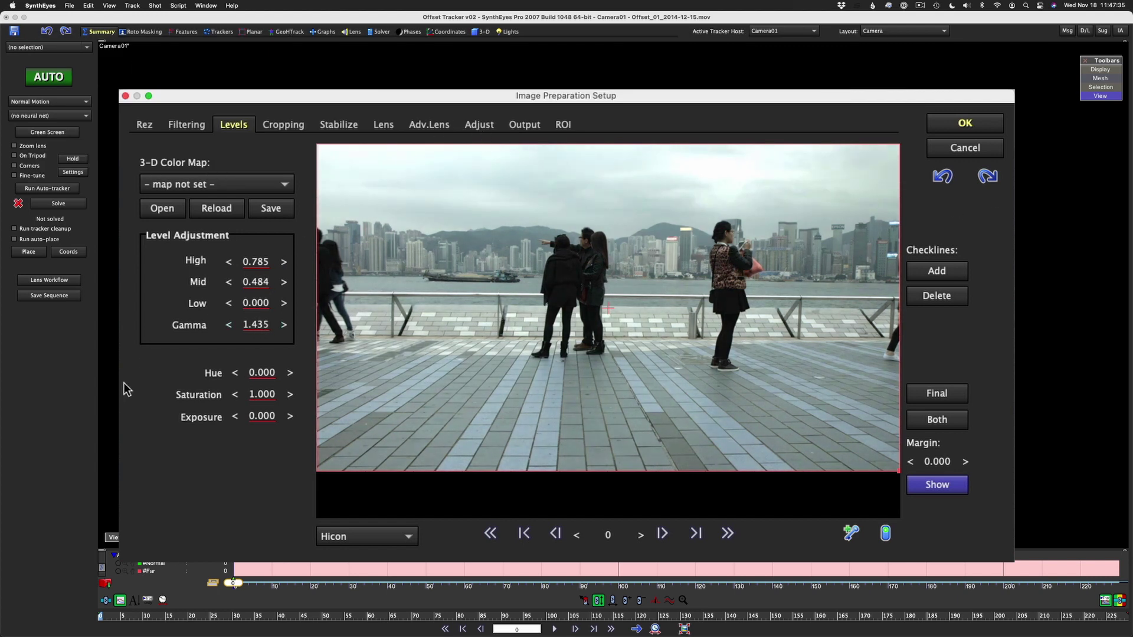
{"action": "double_click", "coordinate": [262, 395]}
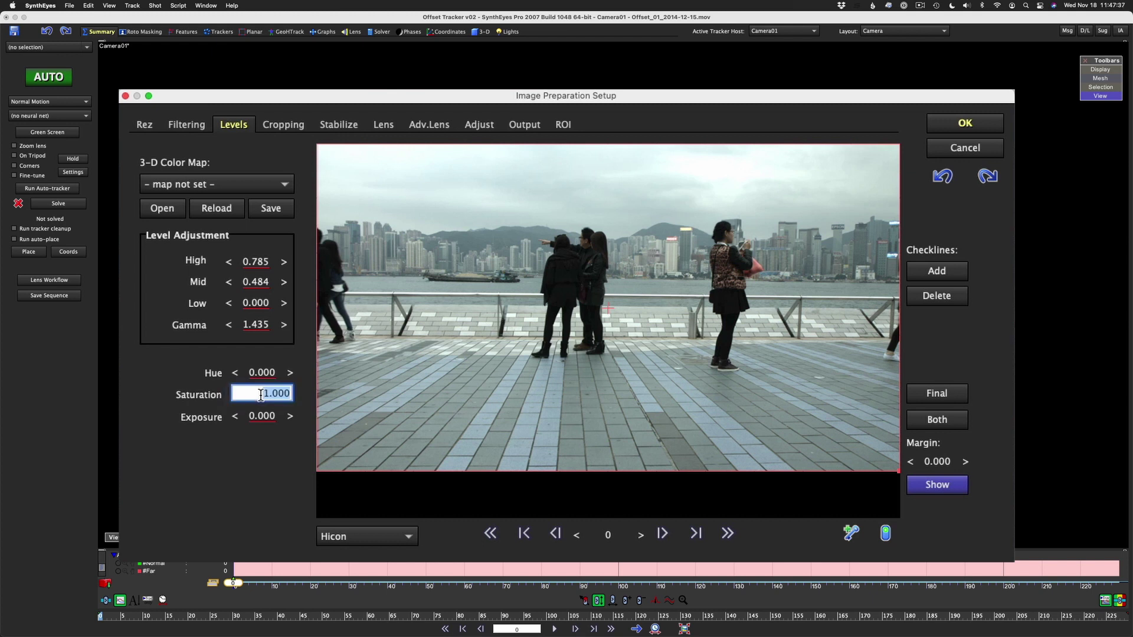
{"action": "type", "text": "1.5"}
{"action": "key", "text": "Return"}
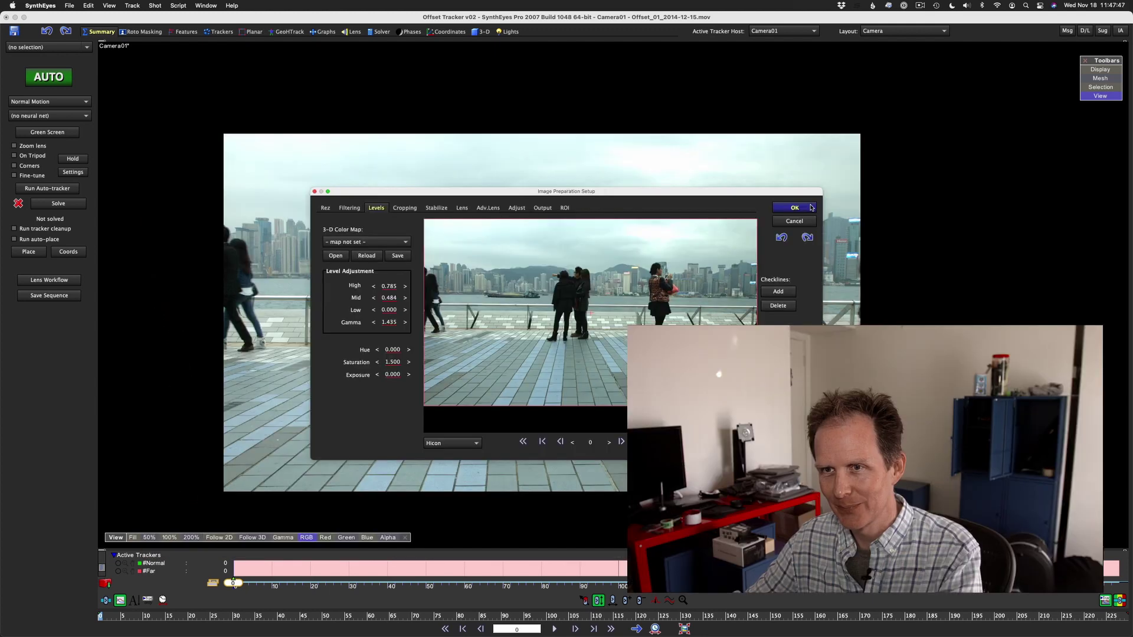
{"action": "left_click", "coordinate": [807, 209]}
{"action": "left_click", "coordinate": [590, 230]}
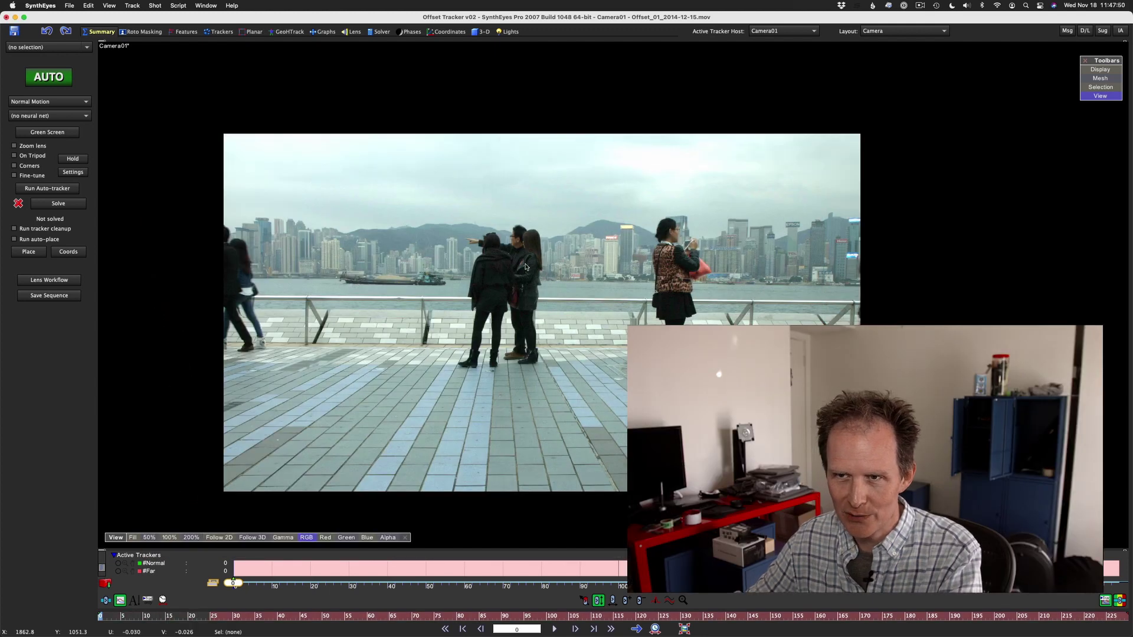
Inspect the contrast-adjusted footage up close around the three people and scrub through its opening frames.
{"action": "scroll", "coordinate": [518, 240], "scroll_direction": "up", "scroll_amount": 6}
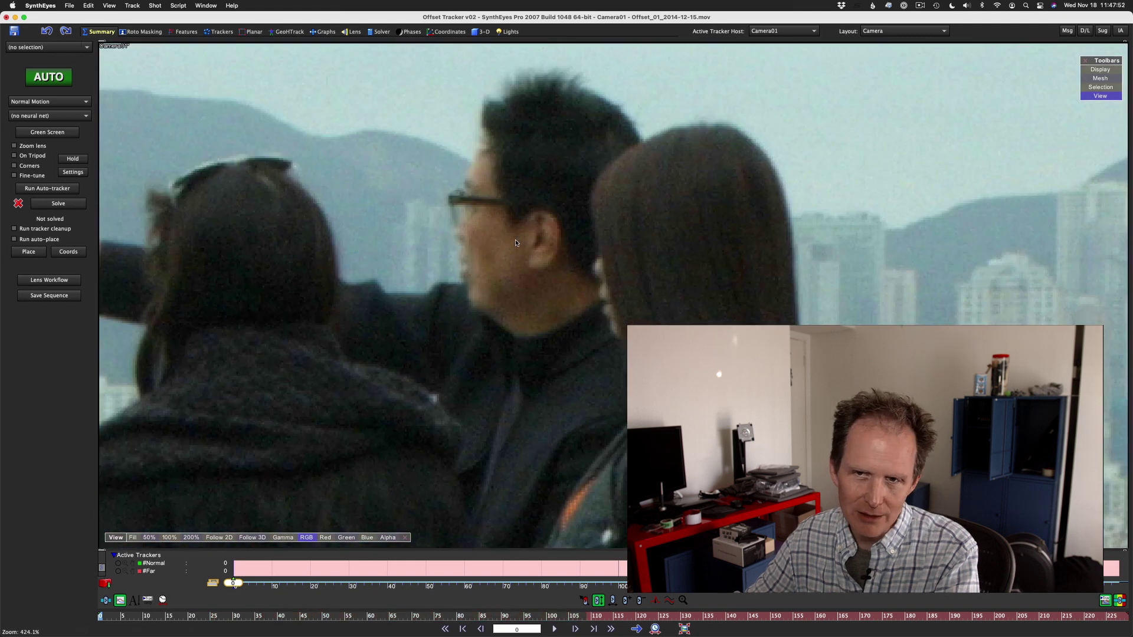
{"action": "scroll", "coordinate": [516, 243], "scroll_direction": "down", "scroll_amount": 6}
{"action": "scroll", "coordinate": [471, 392], "scroll_direction": "up", "scroll_amount": 2}
{"action": "scroll", "coordinate": [502, 391], "scroll_direction": "down", "scroll_amount": 2}
{"action": "middle_click_drag", "start_coordinate": [696, 531], "coordinate": [560, 366]}
{"action": "scroll", "coordinate": [620, 304], "scroll_direction": "down", "scroll_amount": 4}
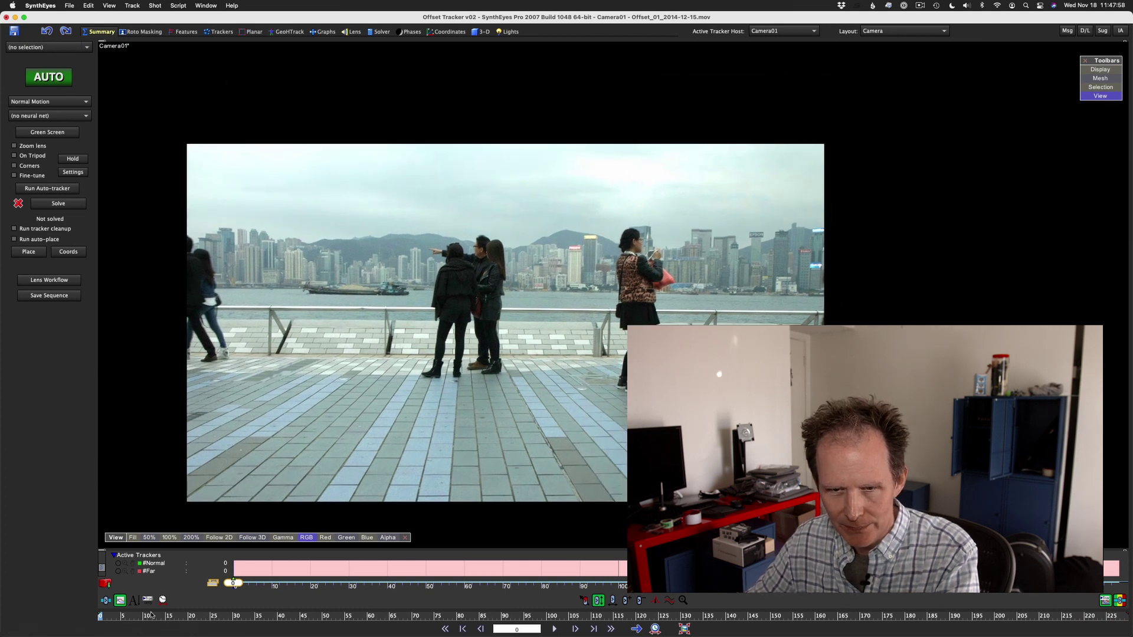
{"action": "mouse_move", "coordinate": [148, 618]}
{"action": "left_mouse_down"}
{"action": "mouse_move", "coordinate": [347, 630]}
{"action": "mouse_move", "coordinate": [295, 617]}
{"action": "mouse_move", "coordinate": [101, 617]}
{"action": "left_mouse_up"}
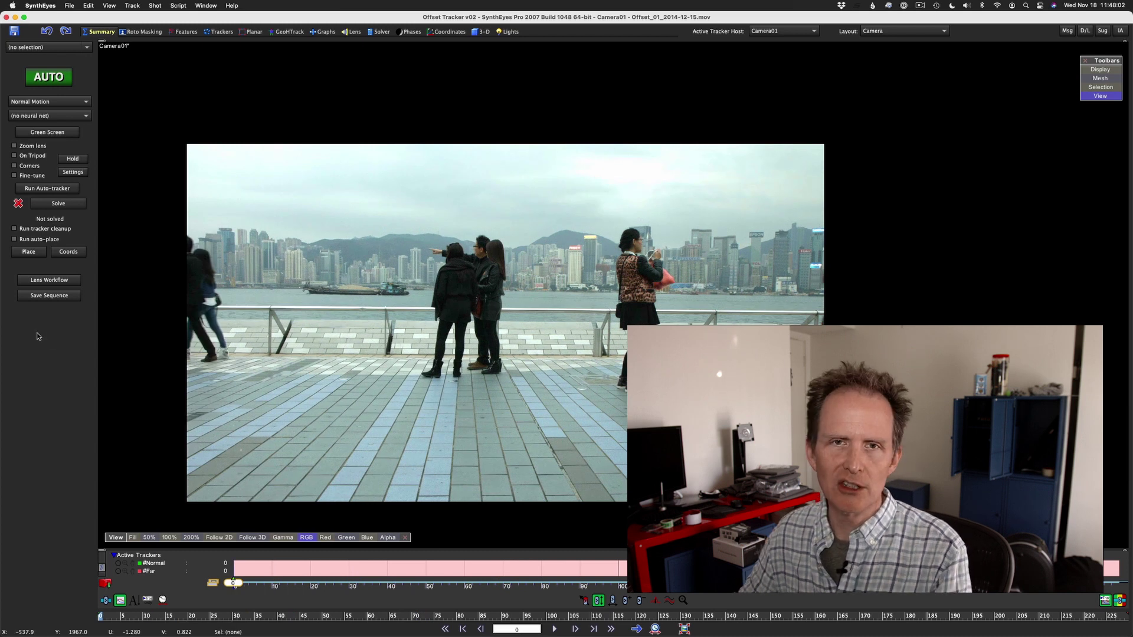
Place a tracker on top of the glasses-wearing man's ear, shrinking its size to about 0.0059 and enlarging its search area to about 0.0581 by 0.0829.
{"action": "left_click", "coordinate": [219, 31]}
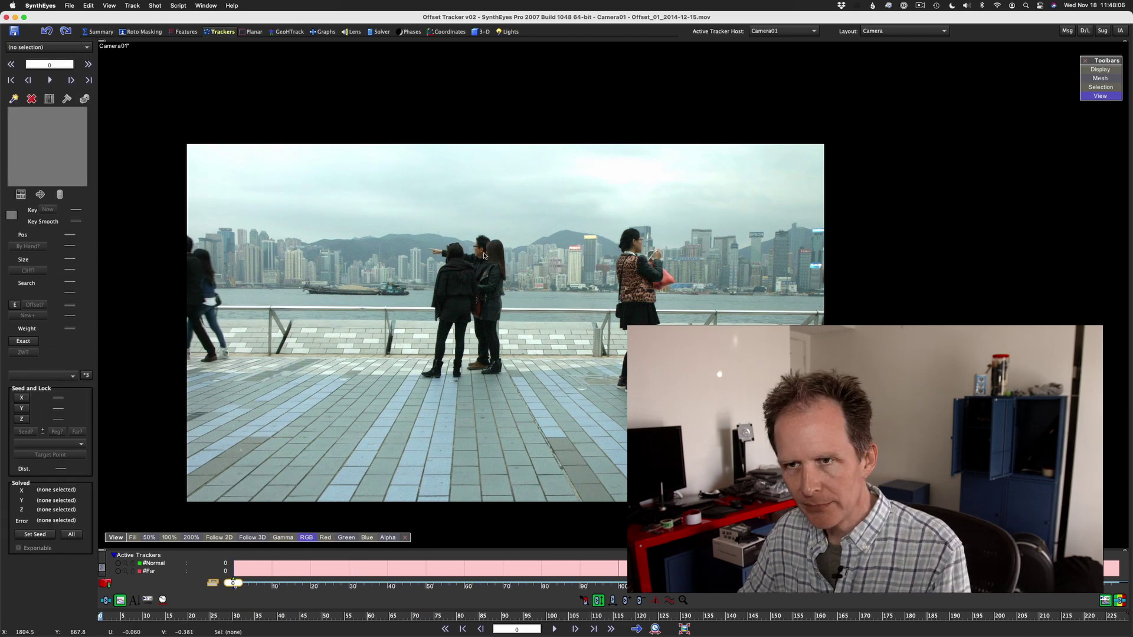
{"action": "scroll", "coordinate": [484, 255], "scroll_direction": "up", "scroll_amount": 10}
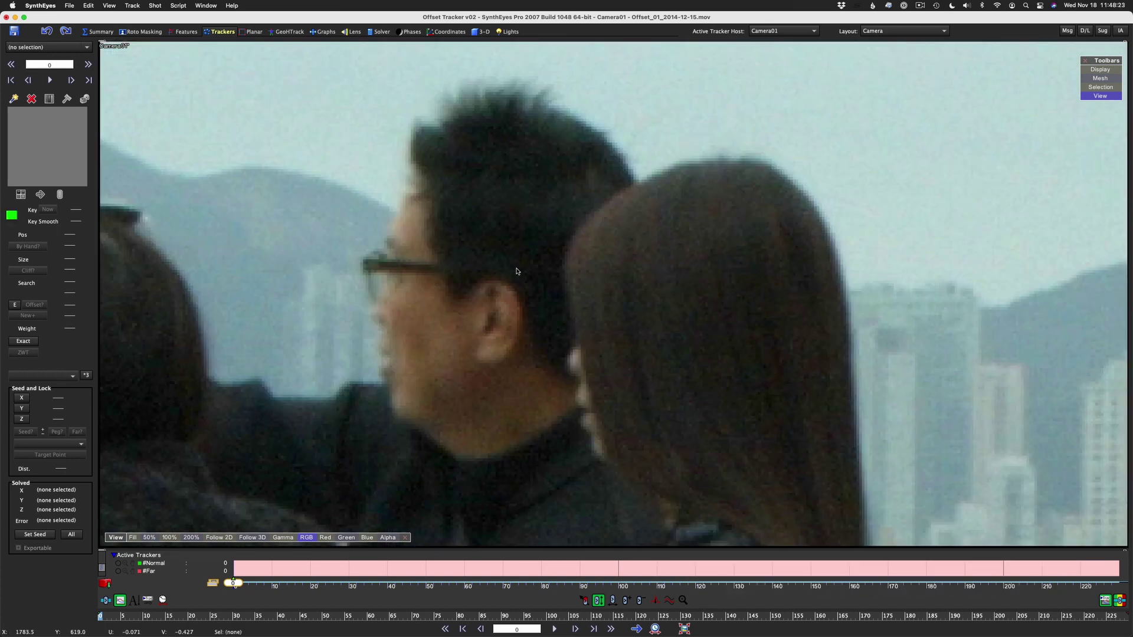
{"action": "left_click", "coordinate": [497, 282]}
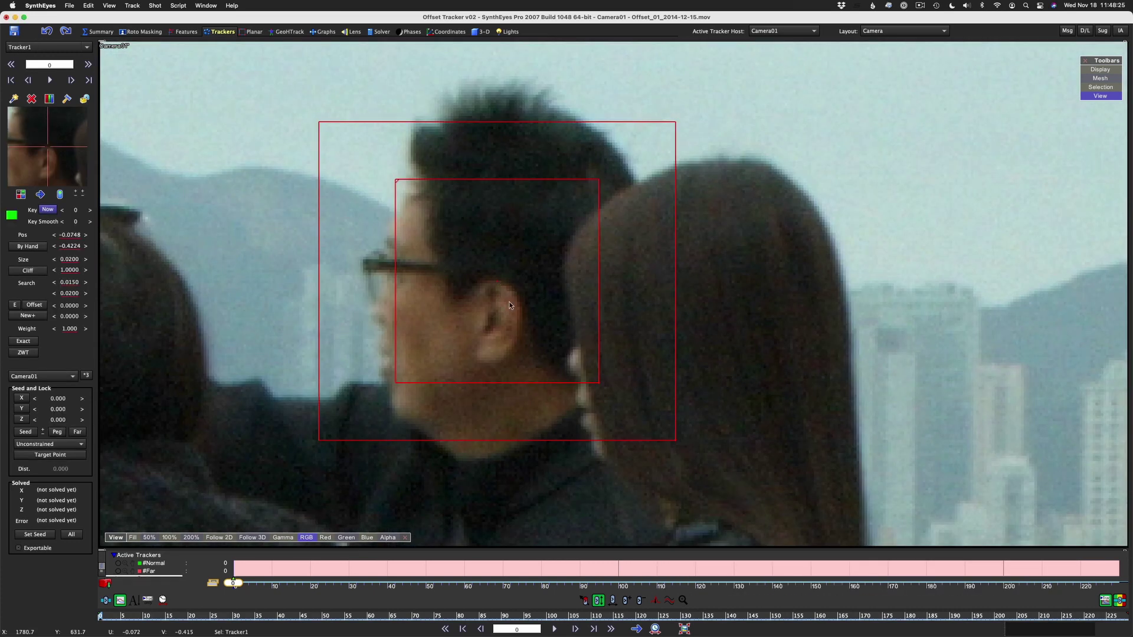
{"action": "left_click_drag", "start_coordinate": [599, 382], "coordinate": [528, 310]}
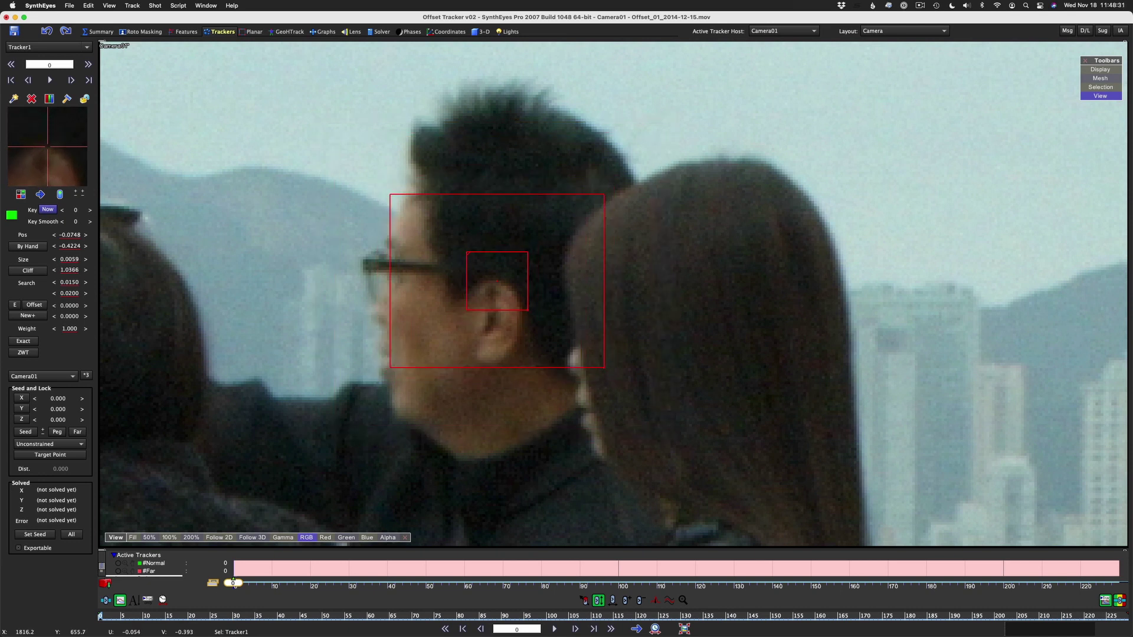
{"action": "left_click_drag", "start_coordinate": [604, 367], "coordinate": [824, 548]}
{"action": "scroll", "coordinate": [287, 204], "scroll_direction": "down", "scroll_amount": 6}
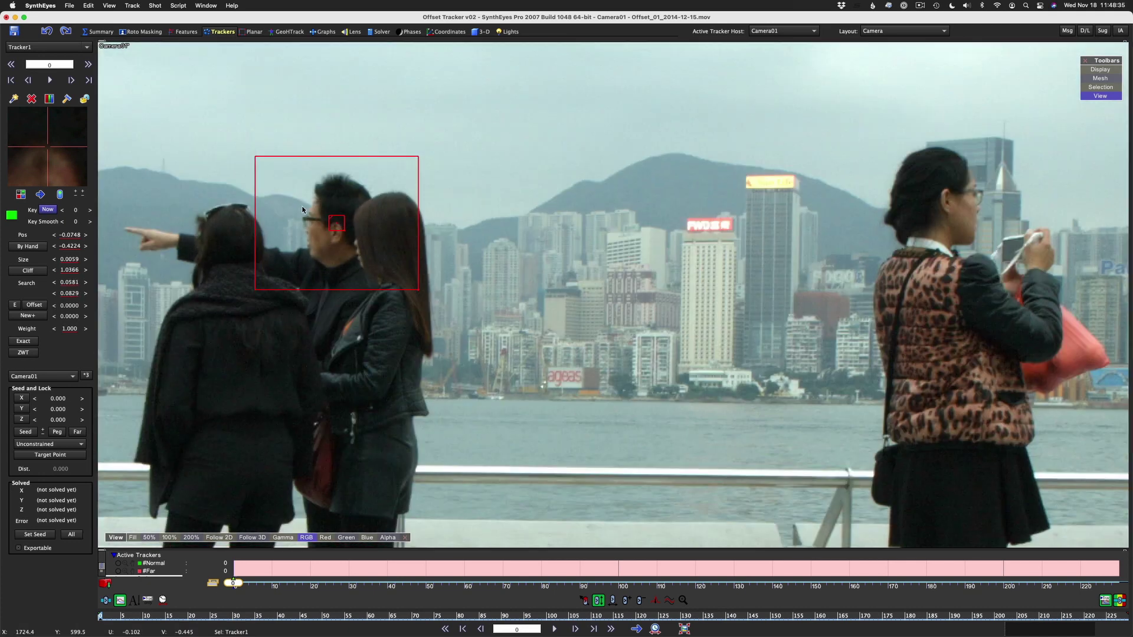
{"action": "scroll", "coordinate": [302, 209], "scroll_direction": "up", "scroll_amount": 4}
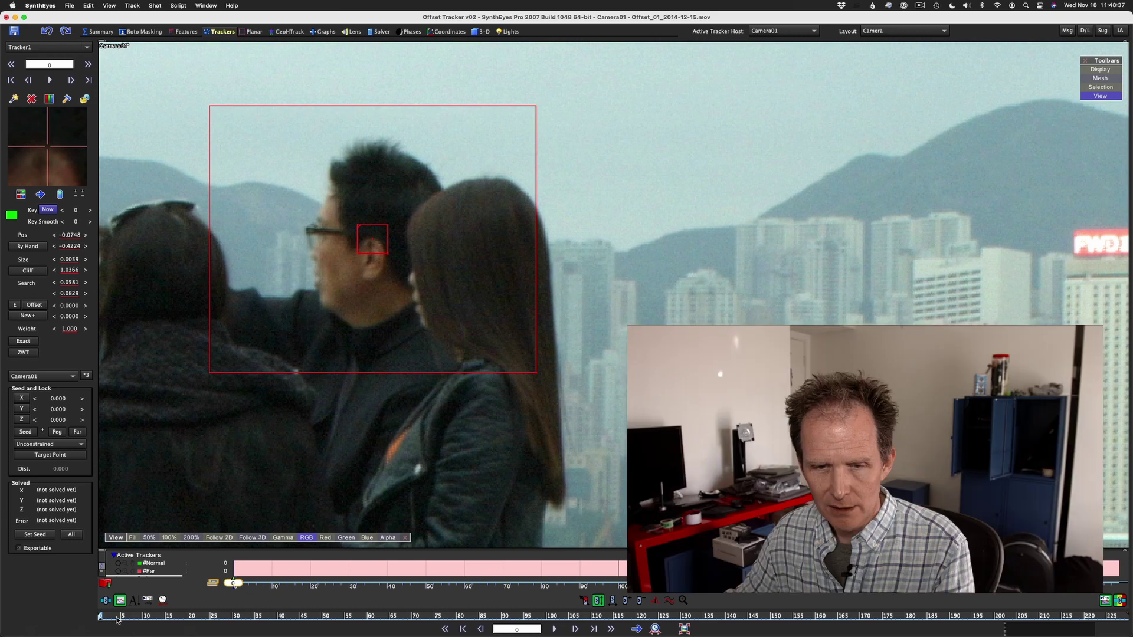
Check the opening frames around the ear tracker, and set its Key interval to 4 and Key Smooth to 4.
{"action": "left_click_drag", "start_coordinate": [116, 617], "coordinate": [0, 600]}
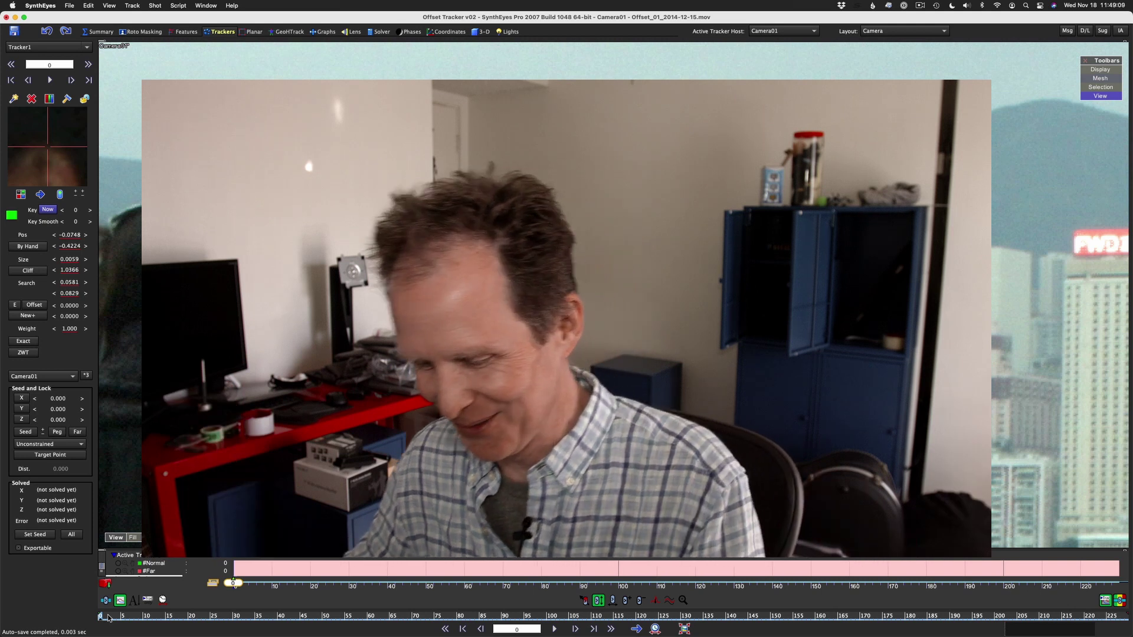
{"action": "left_click_drag", "start_coordinate": [112, 619], "coordinate": [77, 625]}
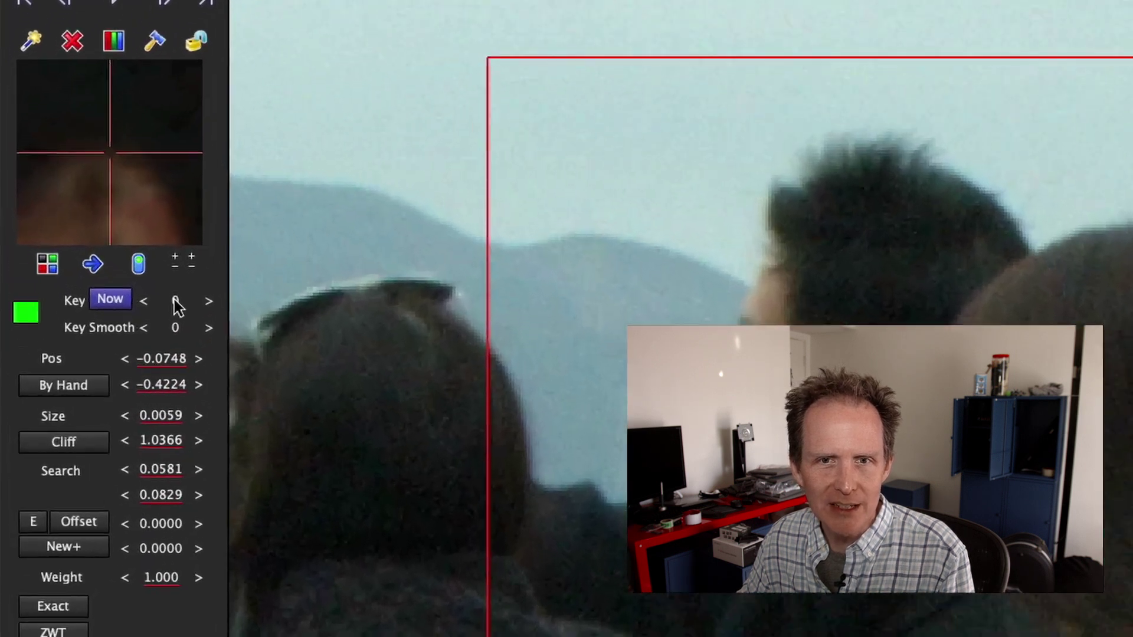
{"action": "left_click", "coordinate": [75, 210]}
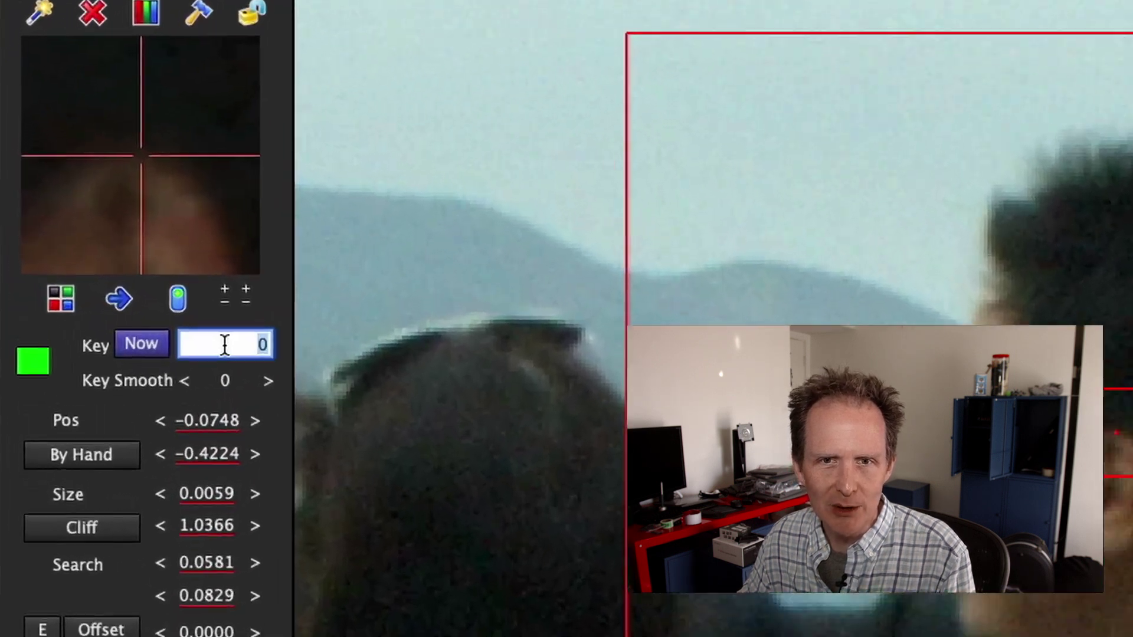
{"action": "type", "text": "4"}
{"action": "key", "text": "Tab"}
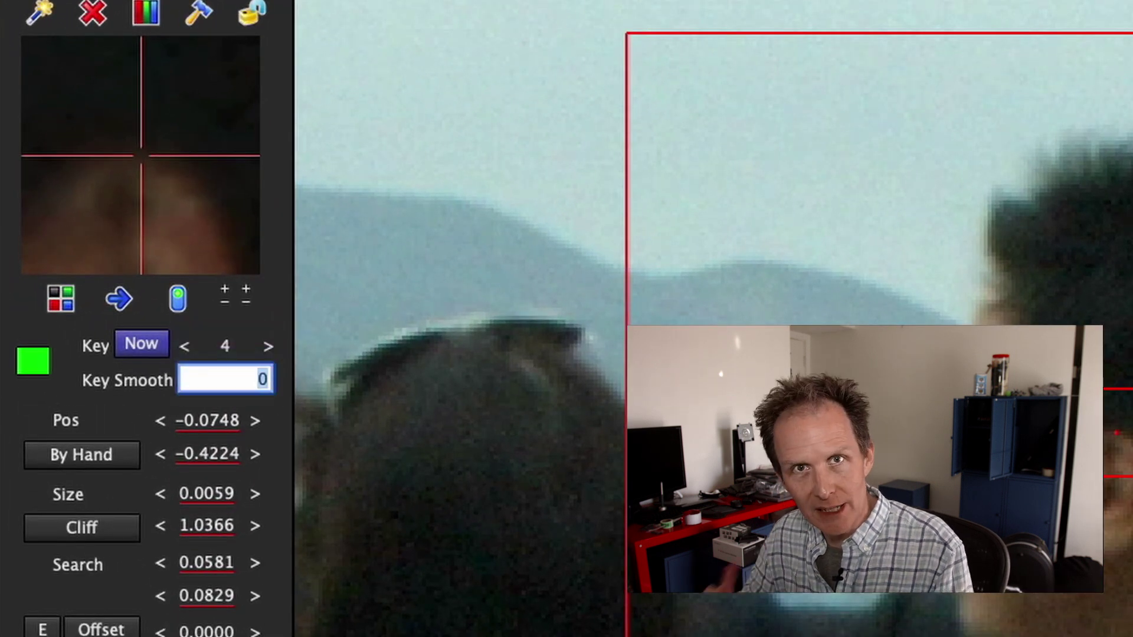
{"action": "type", "text": "4"}
{"action": "key", "text": "Tab"}
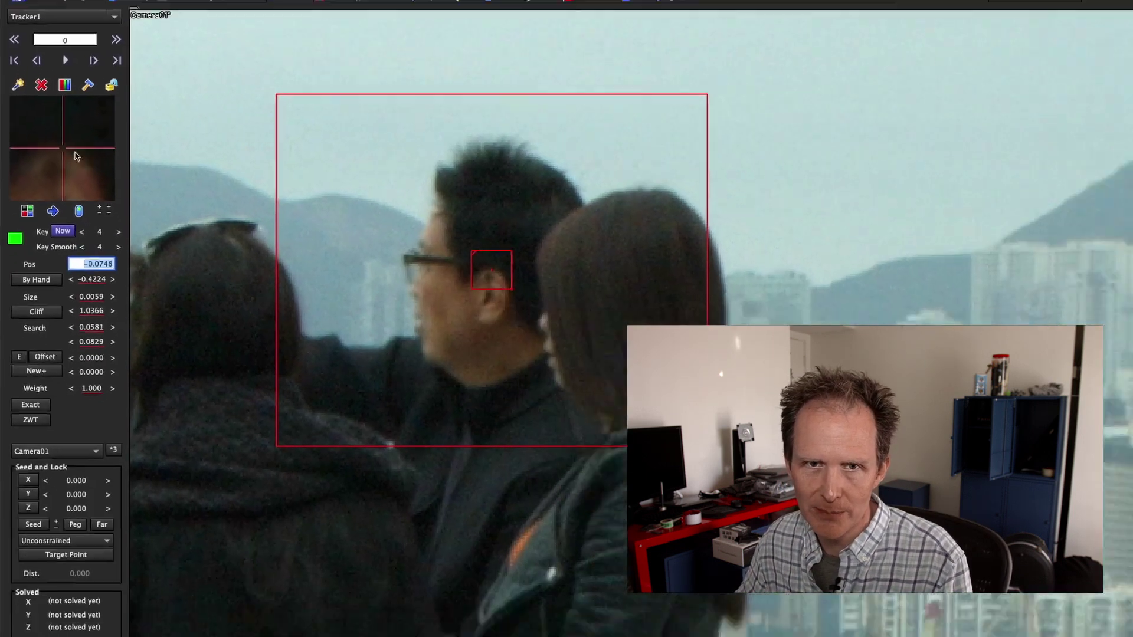
Track the ear forward to frame 4 and set the view to follow the tracker in 2D.
{"action": "left_click", "coordinate": [139, 176]}
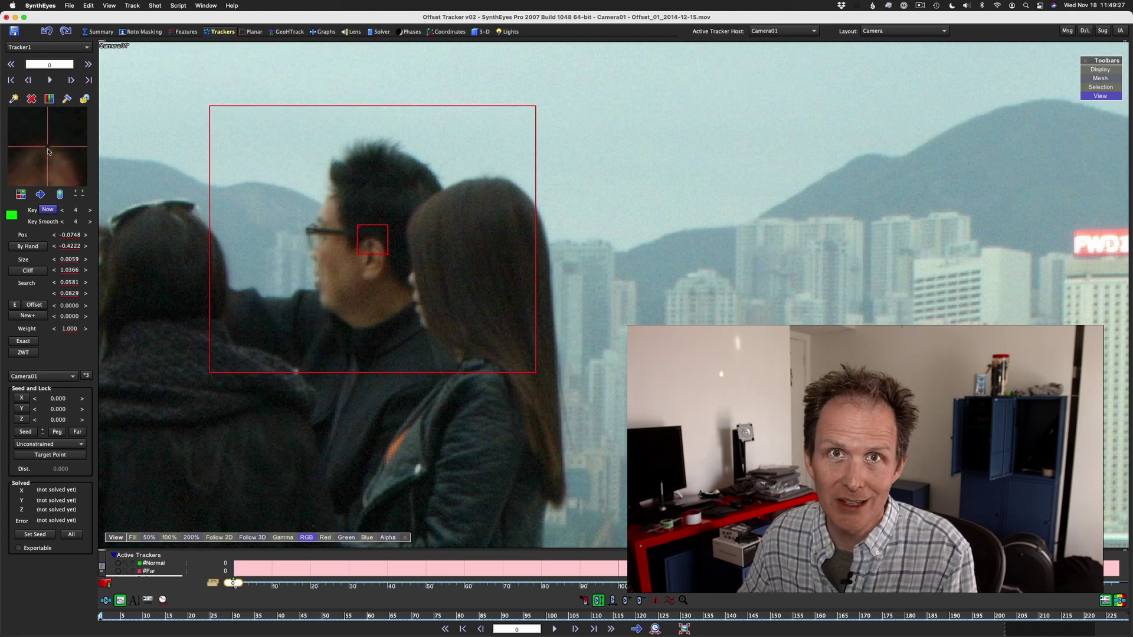
{"action": "key", "text": "d"}
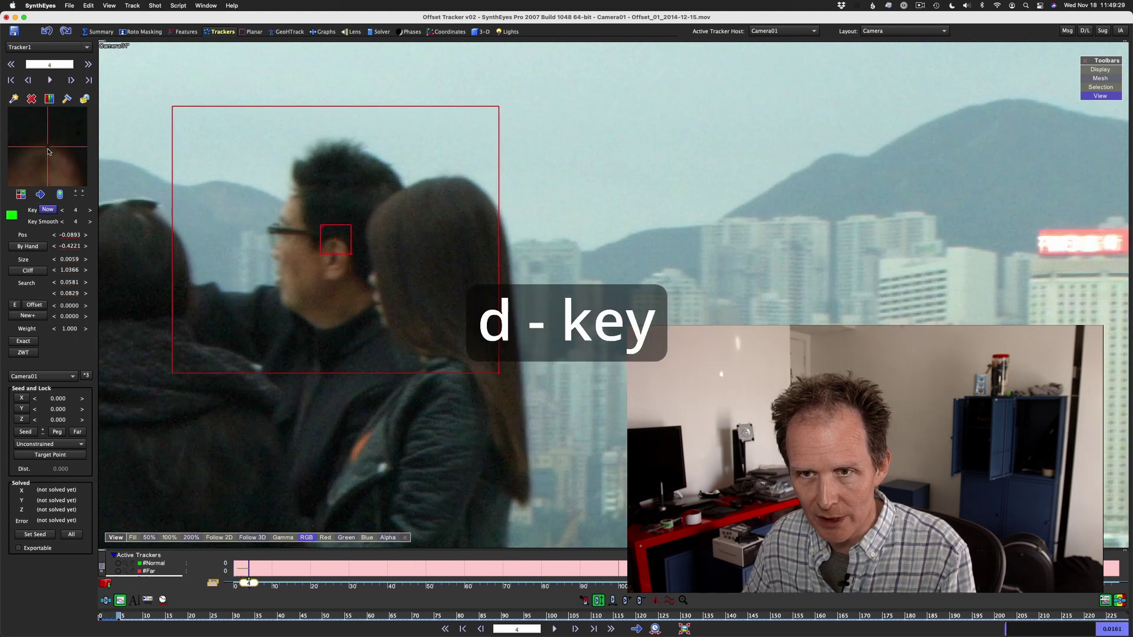
{"action": "middle_click_drag", "start_coordinate": [321, 271], "coordinate": [459, 277]}
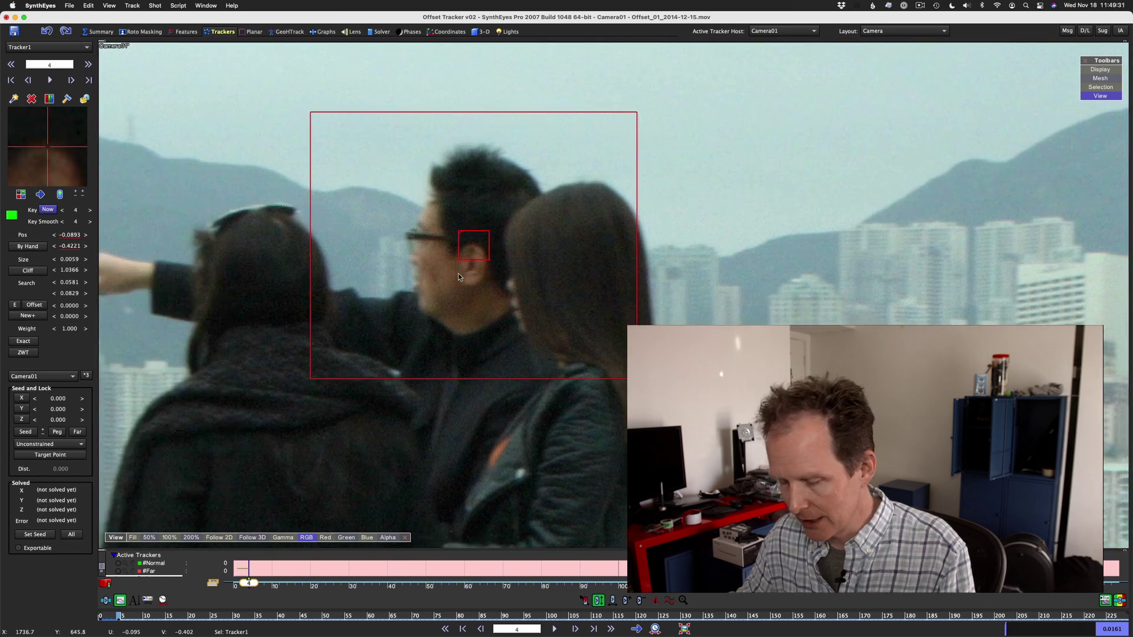
{"action": "key", "text": "5"}
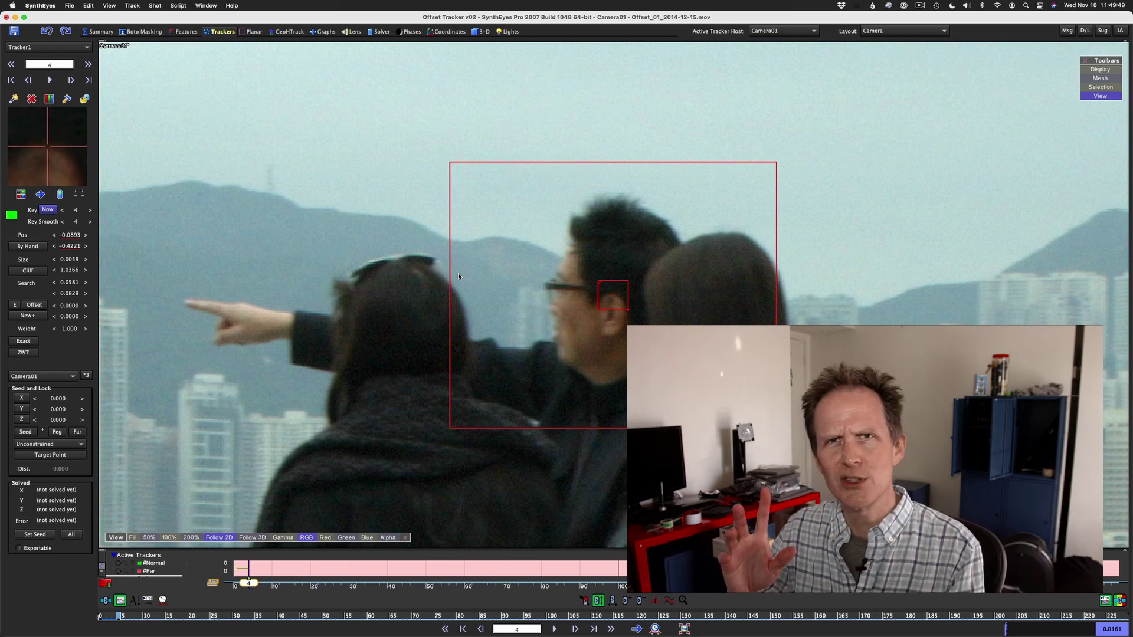
Track the man's ear forward from frame 4 to beyond frame 21, where the woman's hair starts covering it.
{"action": "key", "text": "d"}
{"action": "key", "text": "d"}
{"action": "key", "text": "d"}
{"action": "key", "text": "d"}
{"action": "key", "text": "d"}
{"action": "key", "text": "d"}
{"action": "key", "text": "d"}
{"action": "key", "text": "d"}
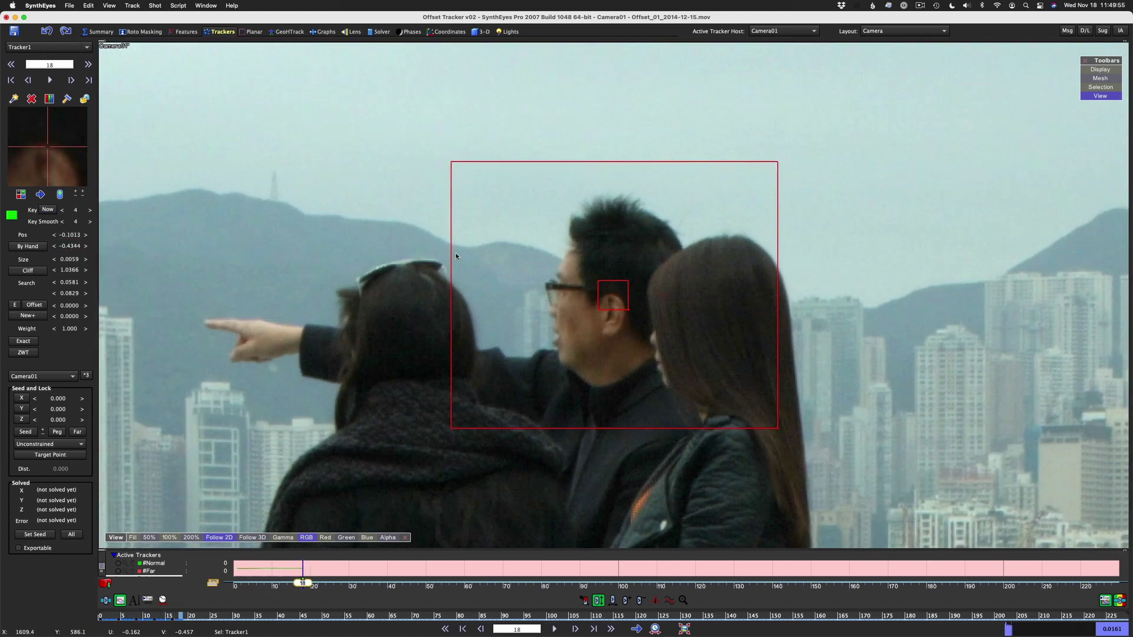
{"action": "key", "text": "d"}
{"action": "key", "text": "s"}
{"action": "key", "text": "s"}
{"action": "key", "text": "s"}
{"action": "key", "text": "s"}
{"action": "key", "text": "s"}
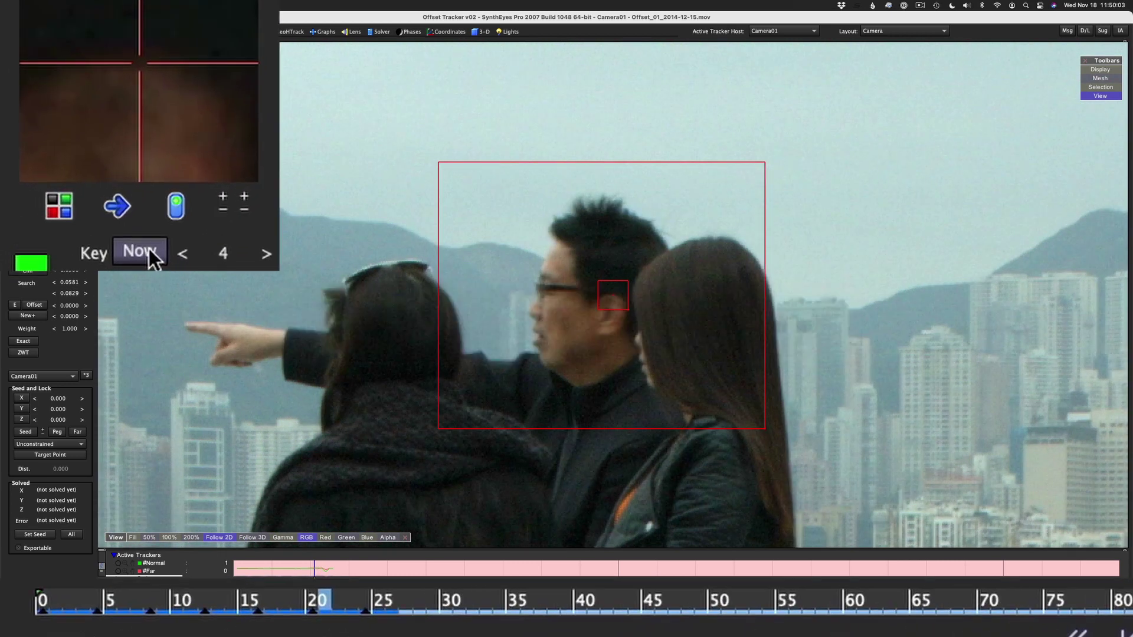
Truncate the tracker's keys after frame 21, check frames 22 and 23, and return to frame 21.
{"action": "right_click", "coordinate": [149, 249], "text": "shift"}
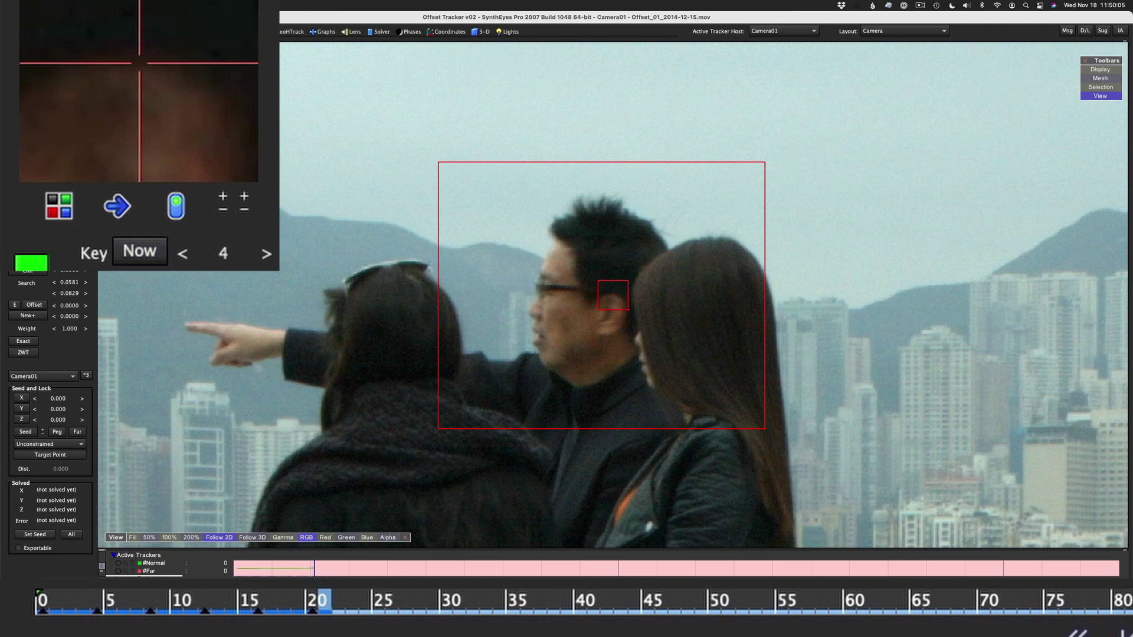
{"action": "key", "text": "Right"}
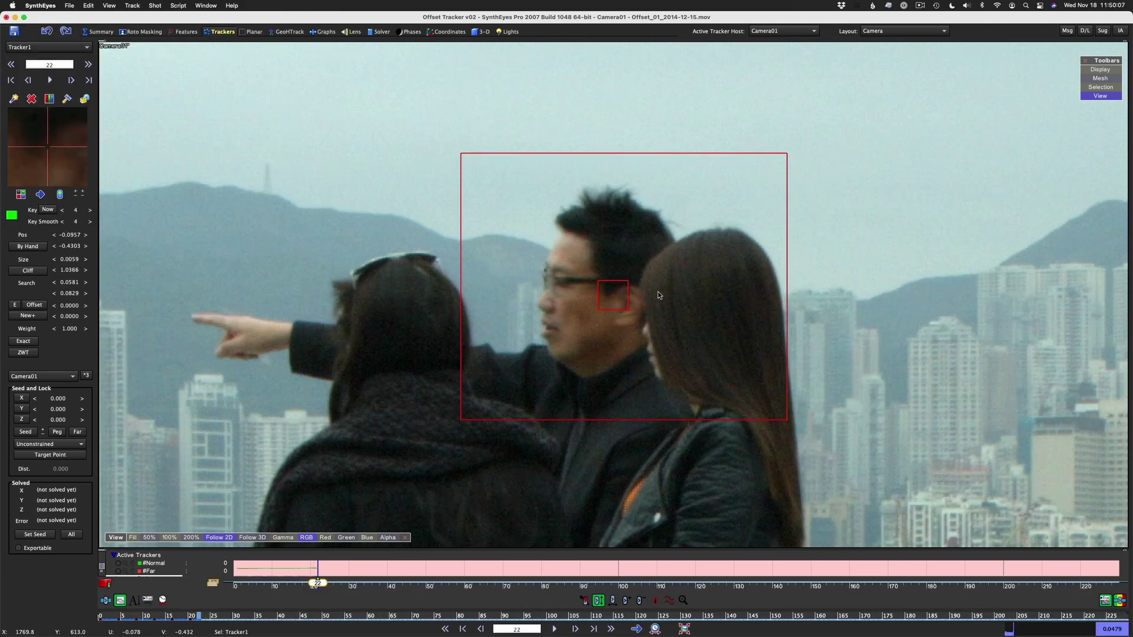
{"action": "key", "text": "Right"}
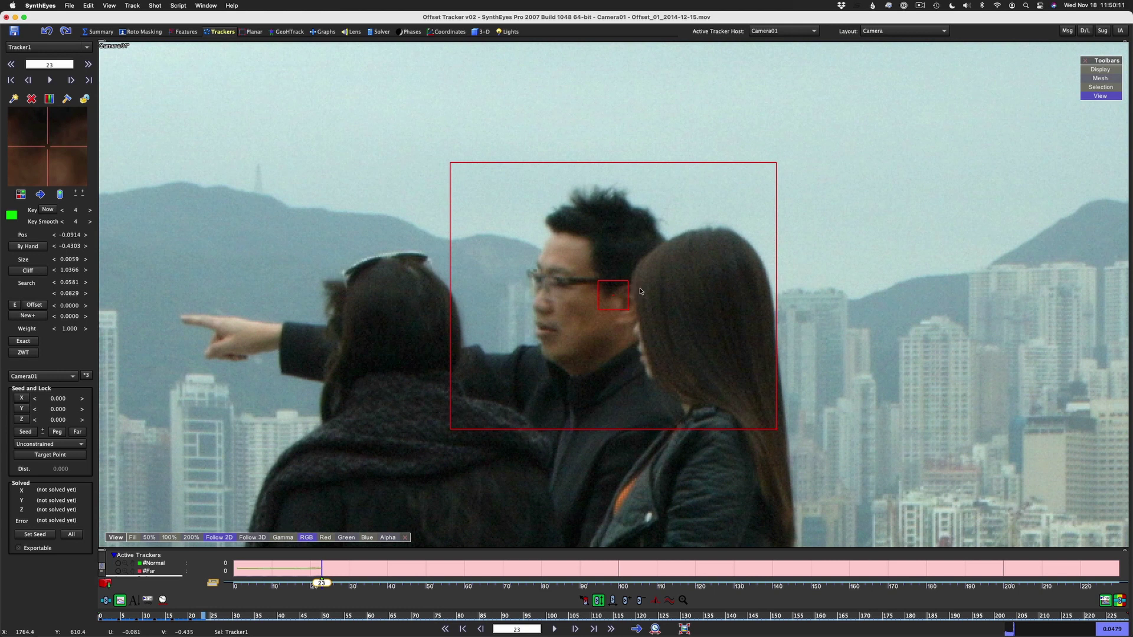
{"action": "key", "text": "Left"}
{"action": "key", "text": "Left"}
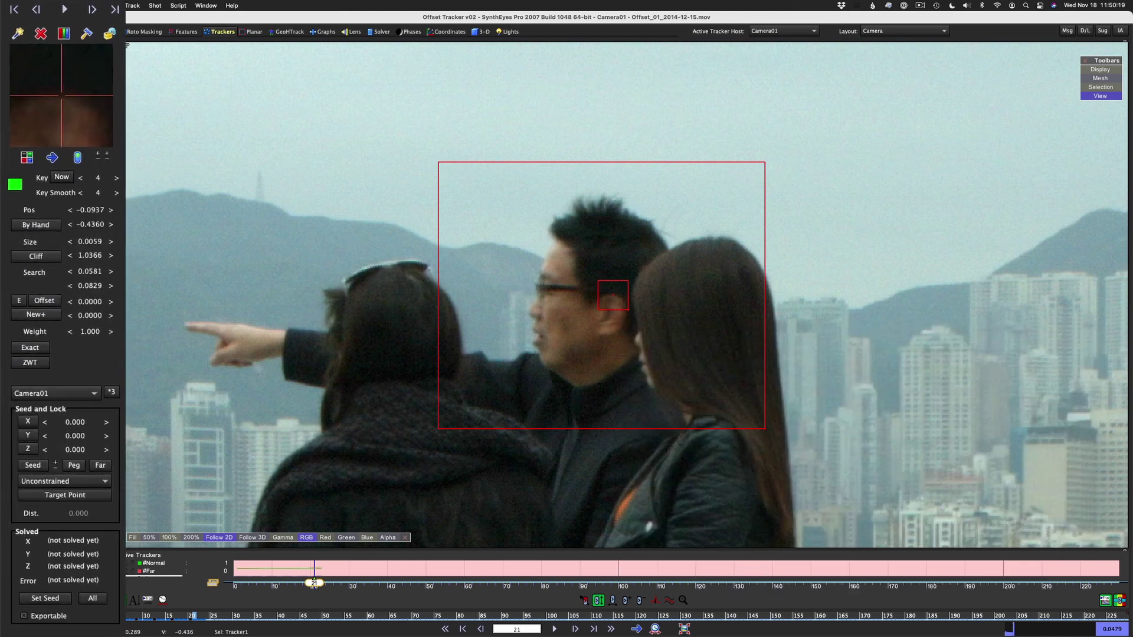
Turn on Offset at frame 21 and move the search box onto the man's glasses temple, with offsets 0.0139 and 0.0029.
{"action": "left_click", "coordinate": [49, 300]}
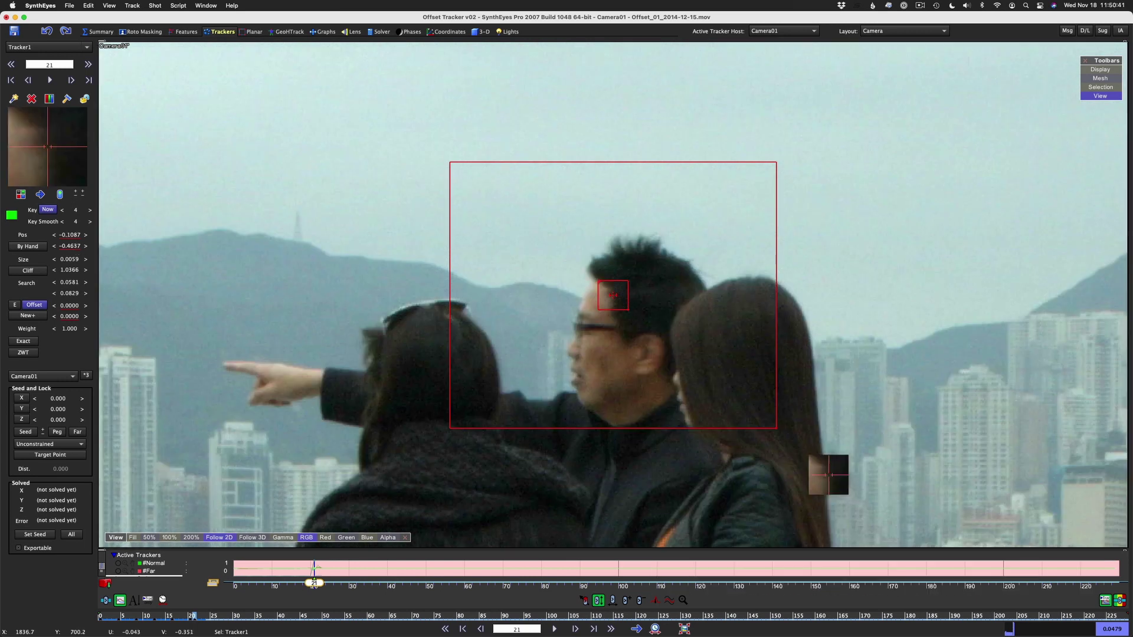
{"action": "left_click_drag", "start_coordinate": [583, 254], "coordinate": [551, 279]}
{"action": "left_click_drag", "start_coordinate": [814, 466], "coordinate": [830, 474]}
{"action": "left_click_drag", "start_coordinate": [612, 297], "coordinate": [617, 288]}
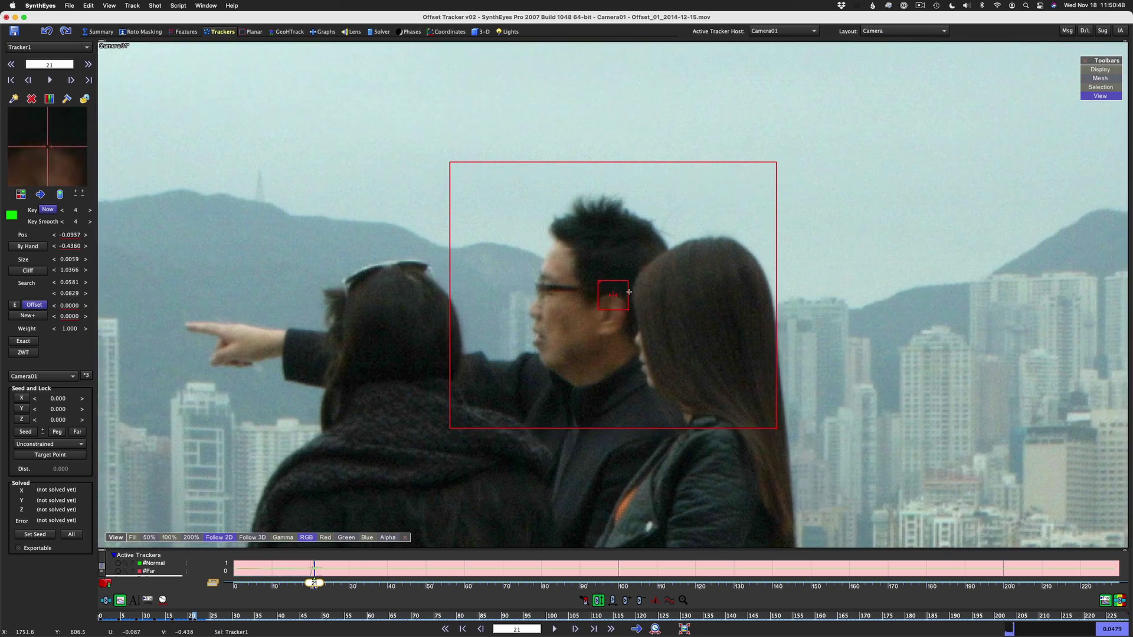
{"action": "left_click_drag", "start_coordinate": [628, 292], "coordinate": [592, 287]}
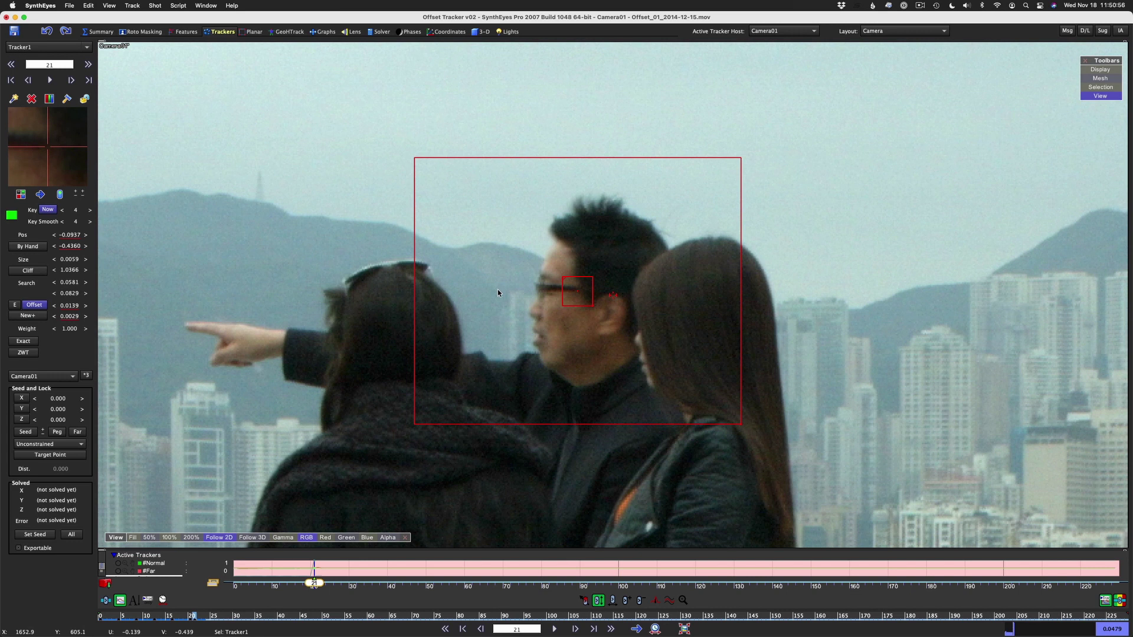
Track the ear forward through its occlusion to frame 37, using the offset glasses temple as the pattern.
{"action": "key", "text": "d"}
{"action": "key", "text": "d"}
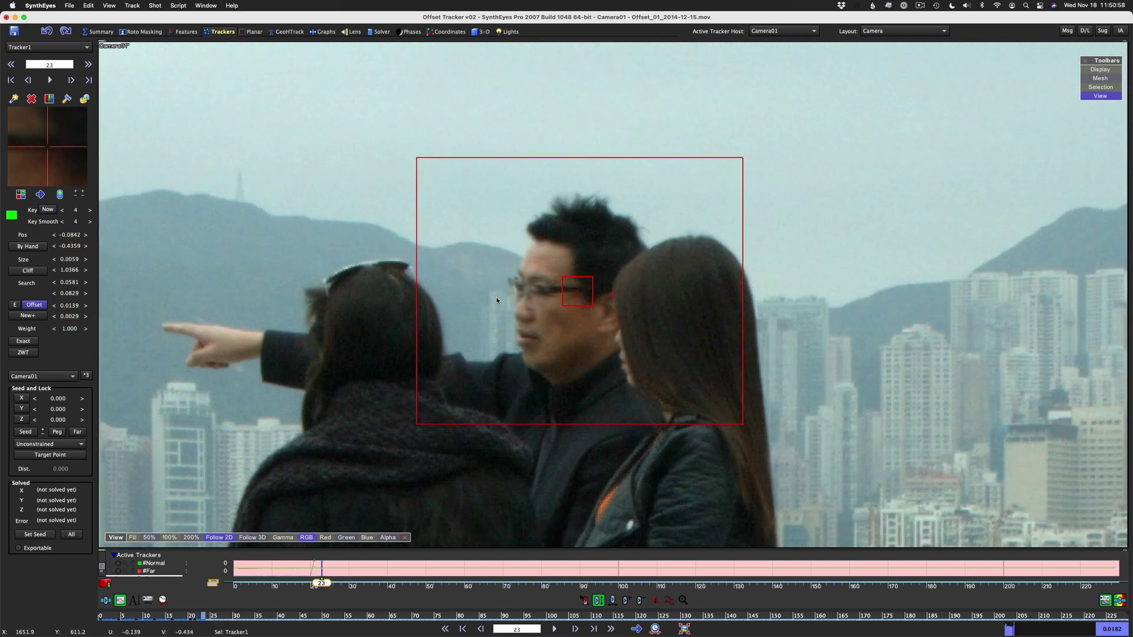
{"action": "key", "text": "s"}
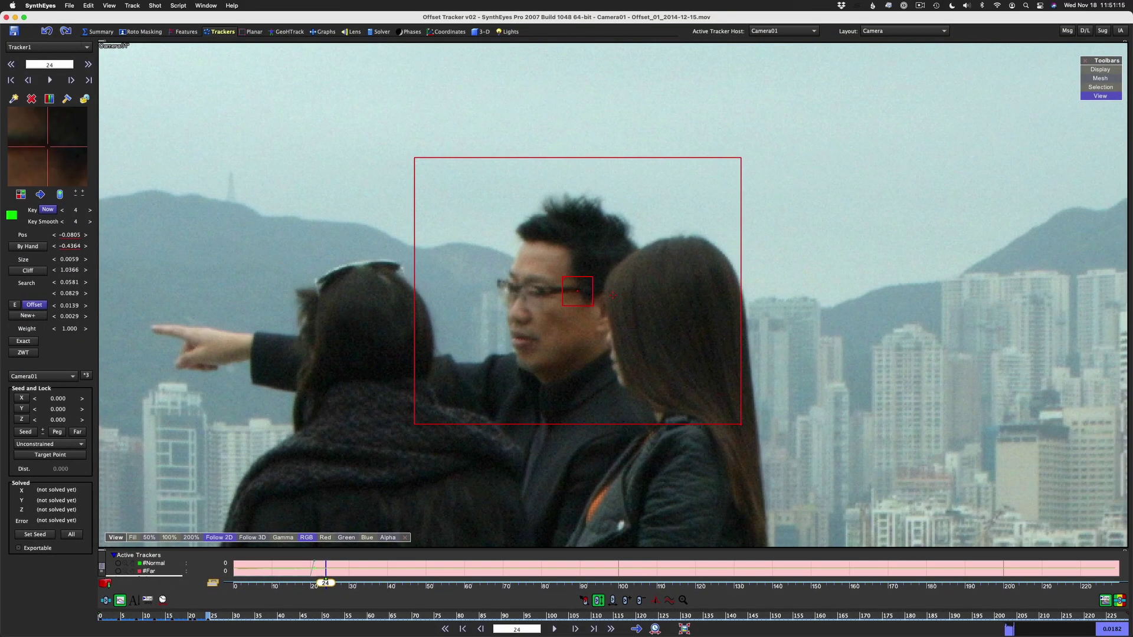
{"action": "scroll", "coordinate": [25, 141], "scroll_direction": "up", "scroll_amount": 3}
{"action": "scroll", "coordinate": [25, 141], "scroll_direction": "down", "scroll_amount": 4}
{"action": "key", "text": "s"}
{"action": "key", "text": "s"}
{"action": "key", "text": "s"}
{"action": "key", "text": "s"}
{"action": "key", "text": "s"}
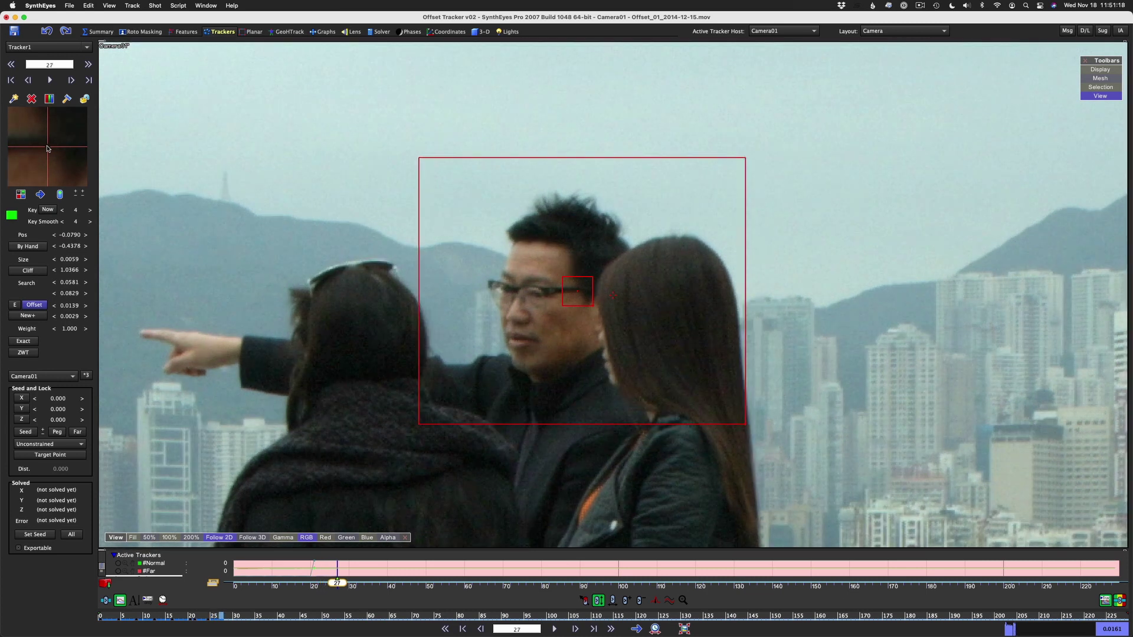
{"action": "key", "text": "s"}
{"action": "key", "text": "s"}
{"action": "key", "text": "s"}
{"action": "key", "text": "s"}
{"action": "key", "text": "s"}
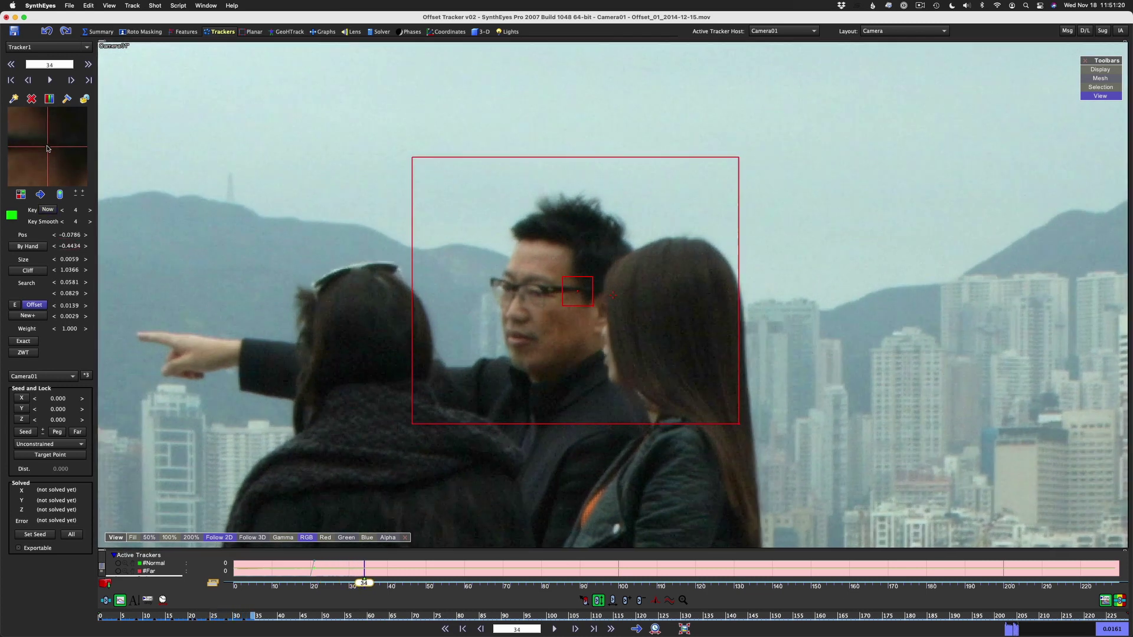
{"action": "key", "text": "s"}
{"action": "key", "text": "s"}
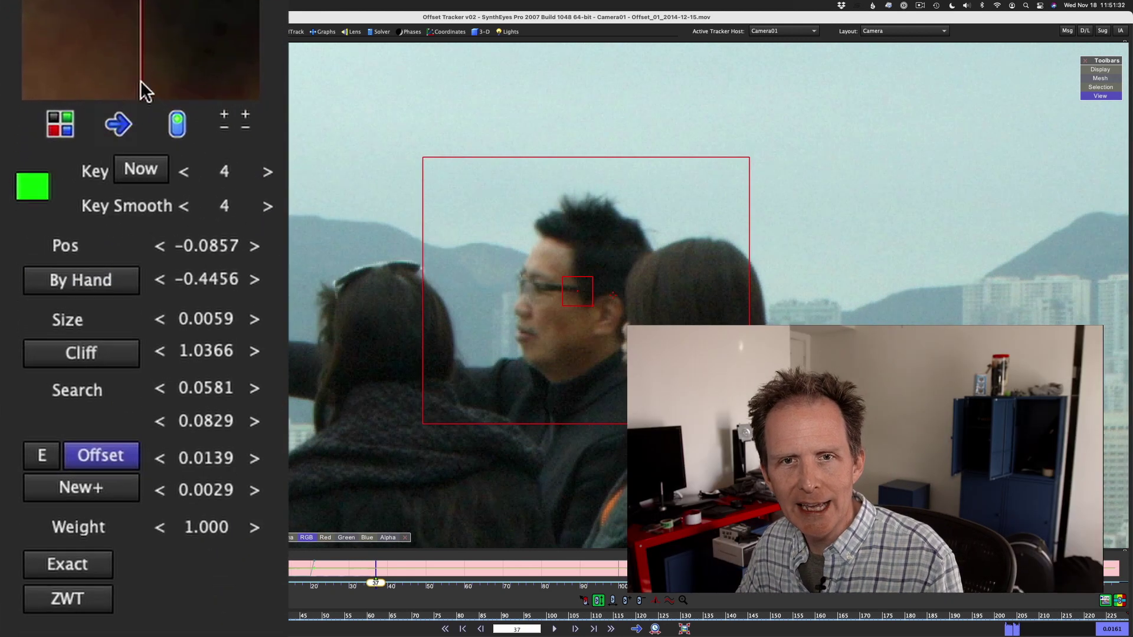
Key the tracker at frame 37, turn Offset off, and track the ear directly to frame 43.
{"action": "left_click", "coordinate": [141, 2]}
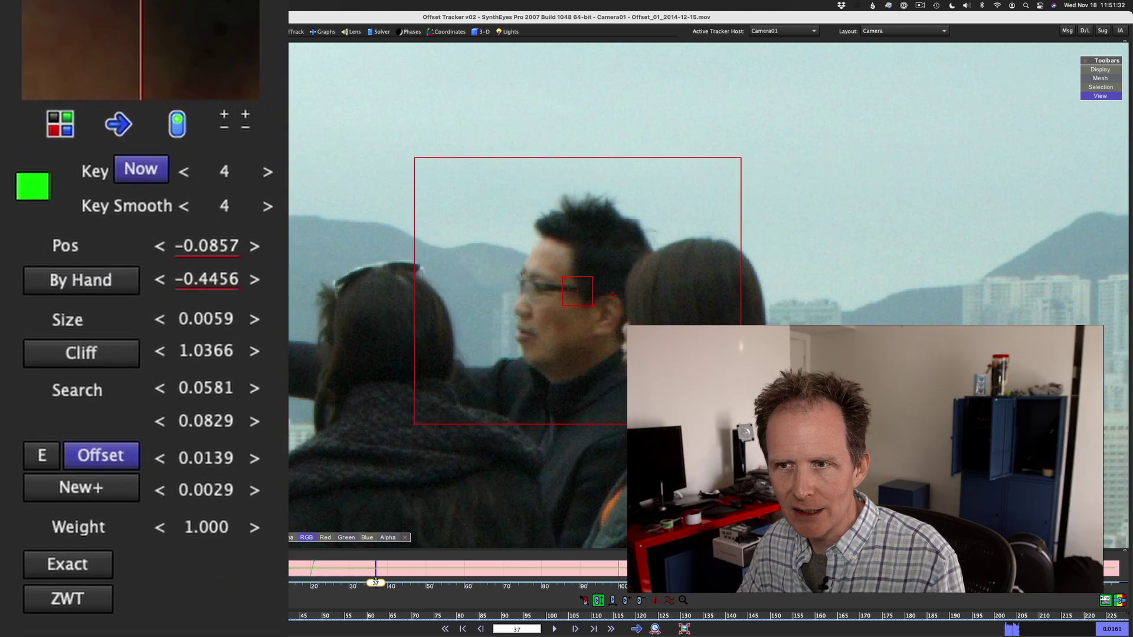
{"action": "left_click", "coordinate": [91, 458]}
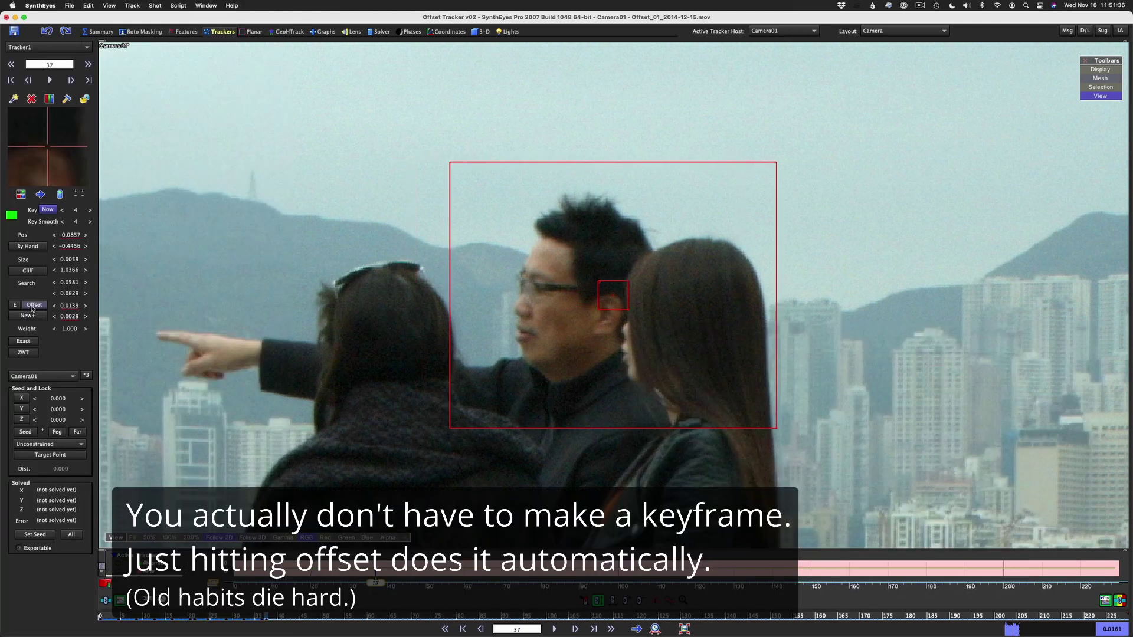
{"action": "key", "text": "d"}
{"action": "key", "text": "d"}
{"action": "key", "text": "d"}
{"action": "key", "text": "s"}
{"action": "key", "text": "s"}
{"action": "key", "text": "s"}
{"action": "key", "text": "s"}
{"action": "key", "text": "s"}
{"action": "key", "text": "s"}
{"action": "key", "text": "s"}
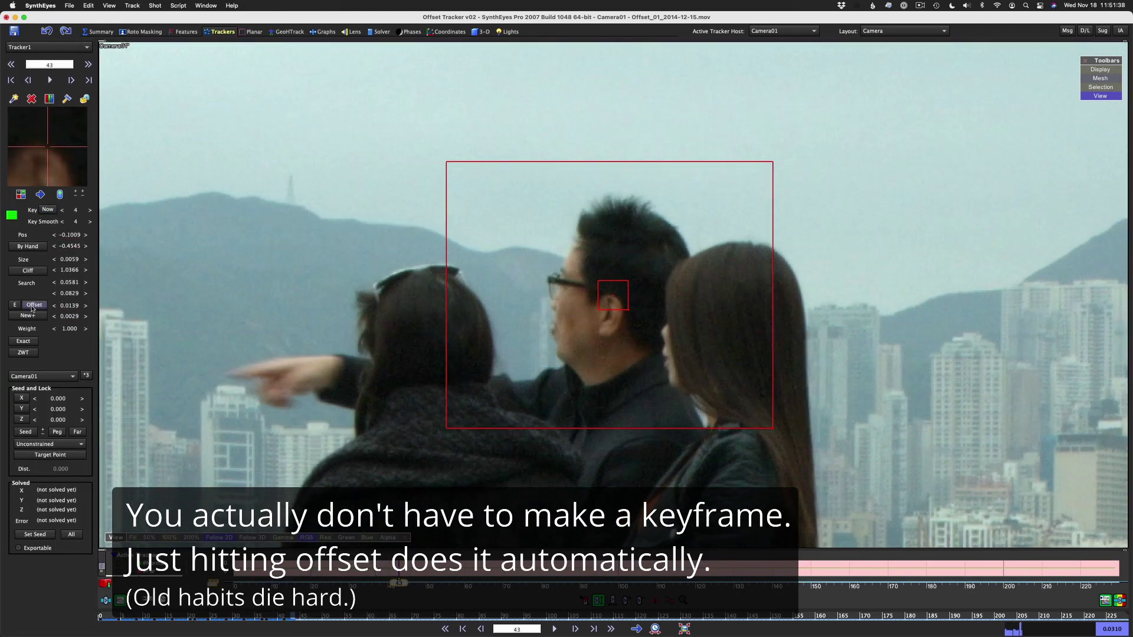
Track the man's ear forward from frame 43 to frame 100.
{"action": "key", "text": "s"}
{"action": "key", "text": "s"}
{"action": "key", "text": "s"}
{"action": "key", "text": "s"}
{"action": "key", "text": "s"}
{"action": "key", "text": "s"}
{"action": "key", "text": "s"}
{"action": "key", "text": "s"}
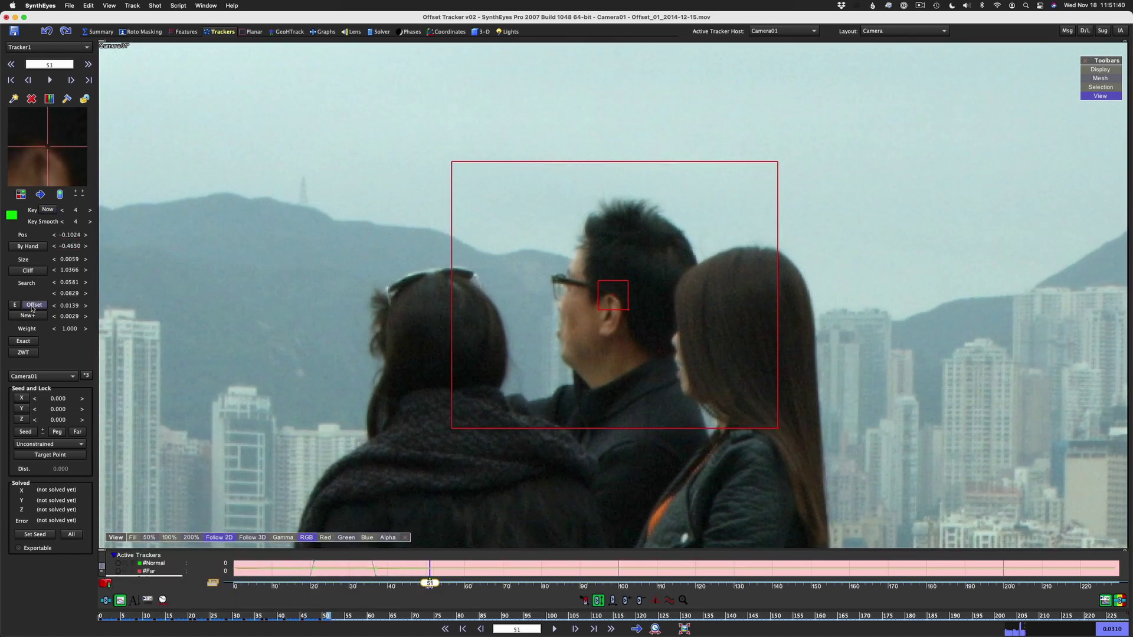
{"action": "key", "text": "s"}
{"action": "key", "text": "s"}
{"action": "key", "text": "s"}
{"action": "key", "text": "s"}
{"action": "key", "text": "s"}
{"action": "key", "text": "s"}
{"action": "key", "text": "s"}
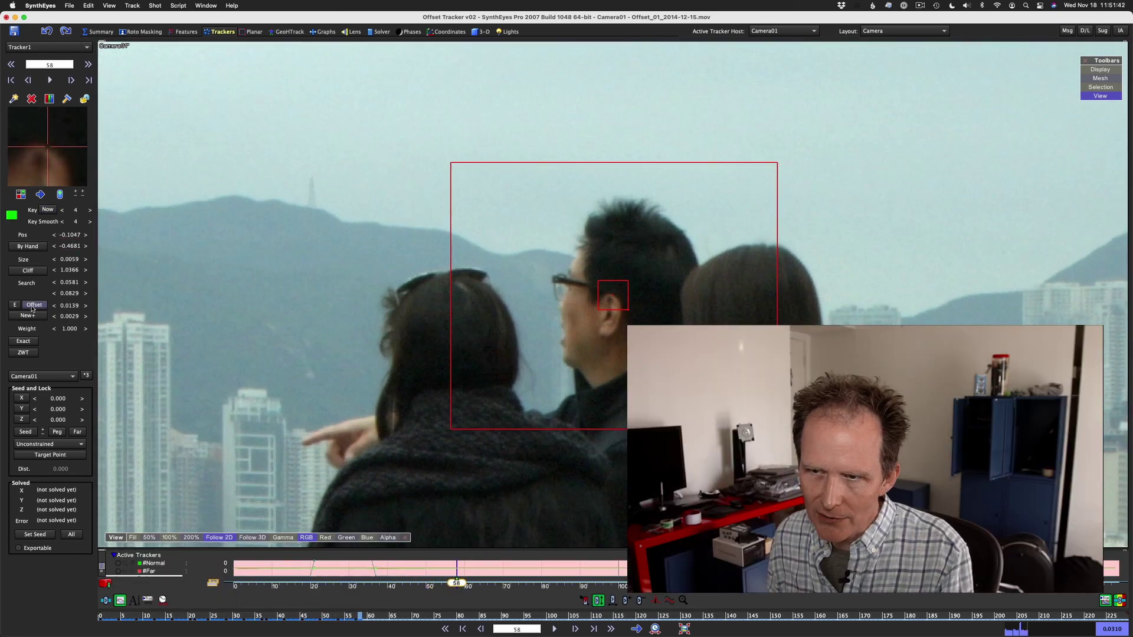
{"action": "key", "text": "s"}
{"action": "key", "text": "s"}
{"action": "key", "text": "s"}
{"action": "key", "text": "s"}
{"action": "key", "text": "s"}
{"action": "key", "text": "s"}
{"action": "key", "text": "s"}
{"action": "key", "text": "s"}
{"action": "key", "text": "s"}
{"action": "key", "text": "s"}
{"action": "key", "text": "s"}
{"action": "key", "text": "s"}
{"action": "key", "text": "s"}
{"action": "key", "text": "s"}
{"action": "key", "text": "s"}
{"action": "key", "text": "s"}
{"action": "key", "text": "s"}
{"action": "key", "text": "s"}
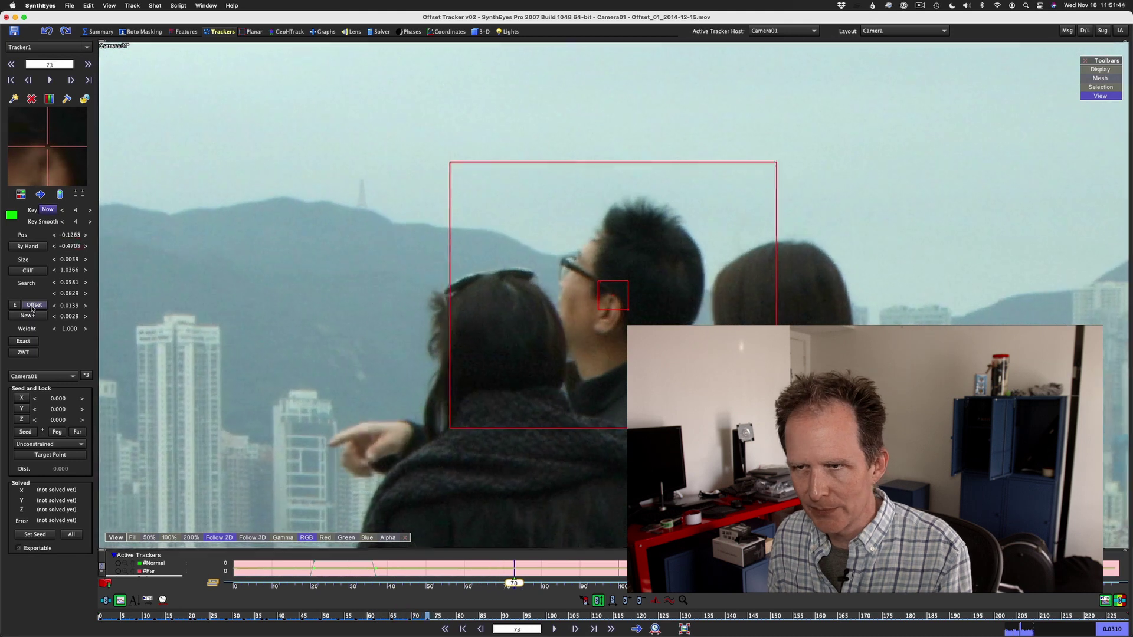
{"action": "key", "text": "s"}
{"action": "key", "text": "s"}
{"action": "key", "text": "s"}
{"action": "key", "text": "s"}
{"action": "key", "text": "s"}
{"action": "key", "text": "s"}
{"action": "key", "text": "s"}
{"action": "key", "text": "s"}
{"action": "key", "text": "s"}
{"action": "key", "text": "s"}
{"action": "key", "text": "s"}
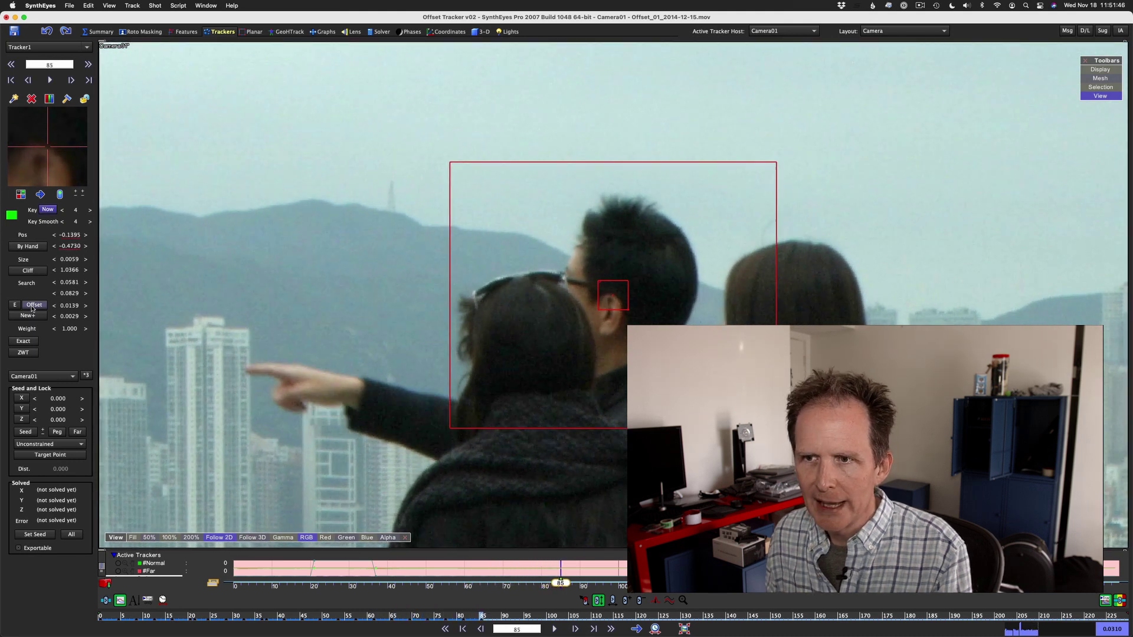
{"action": "key", "text": "s"}
{"action": "key", "text": "s"}
{"action": "key", "text": "s"}
{"action": "key", "text": "s"}
{"action": "key", "text": "s"}
{"action": "key", "text": "s"}
{"action": "key", "text": "s"}
{"action": "key", "text": "s"}
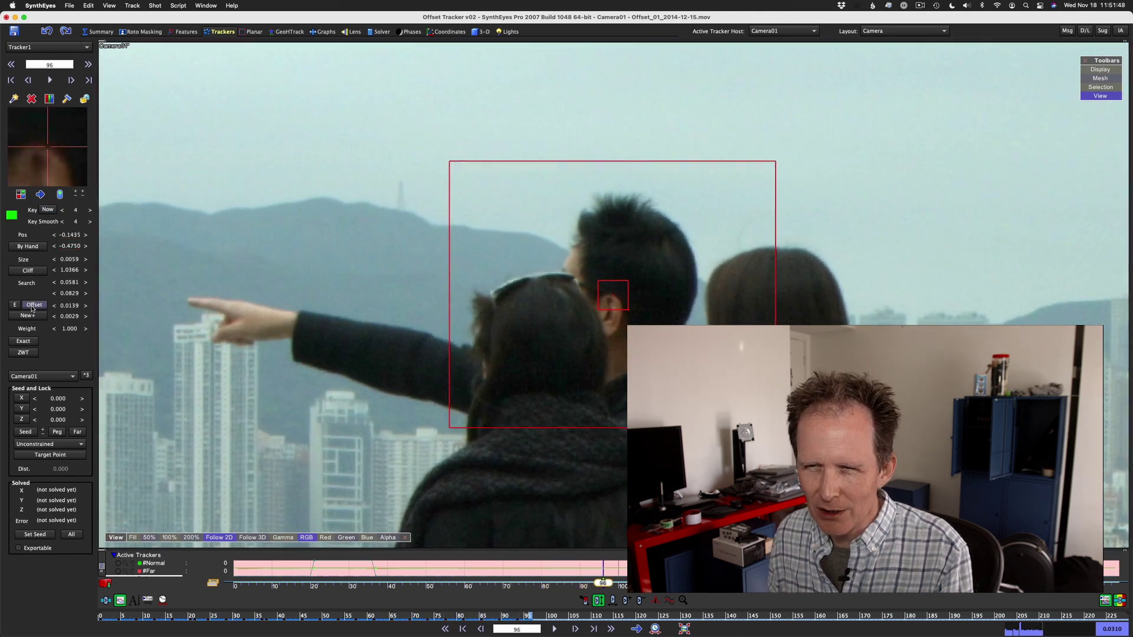
{"action": "key", "text": "s"}
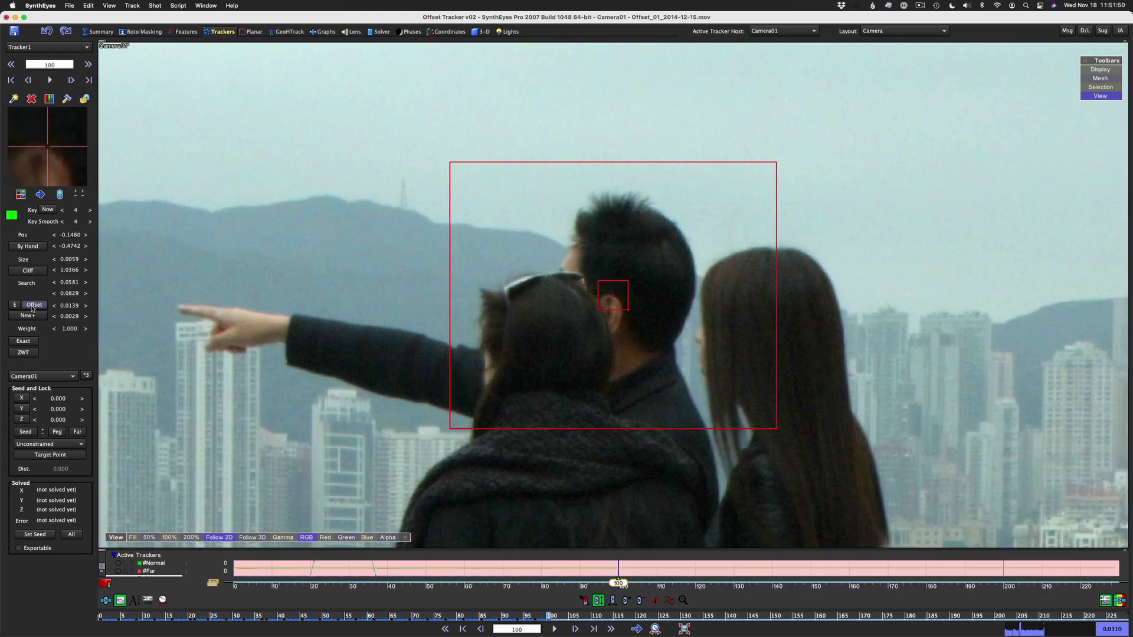
Turn on Offset at frame 99 and move the search box to the ear's back edge, with offsets -0.0036 and -0.0072.
{"action": "key", "text": "a"}
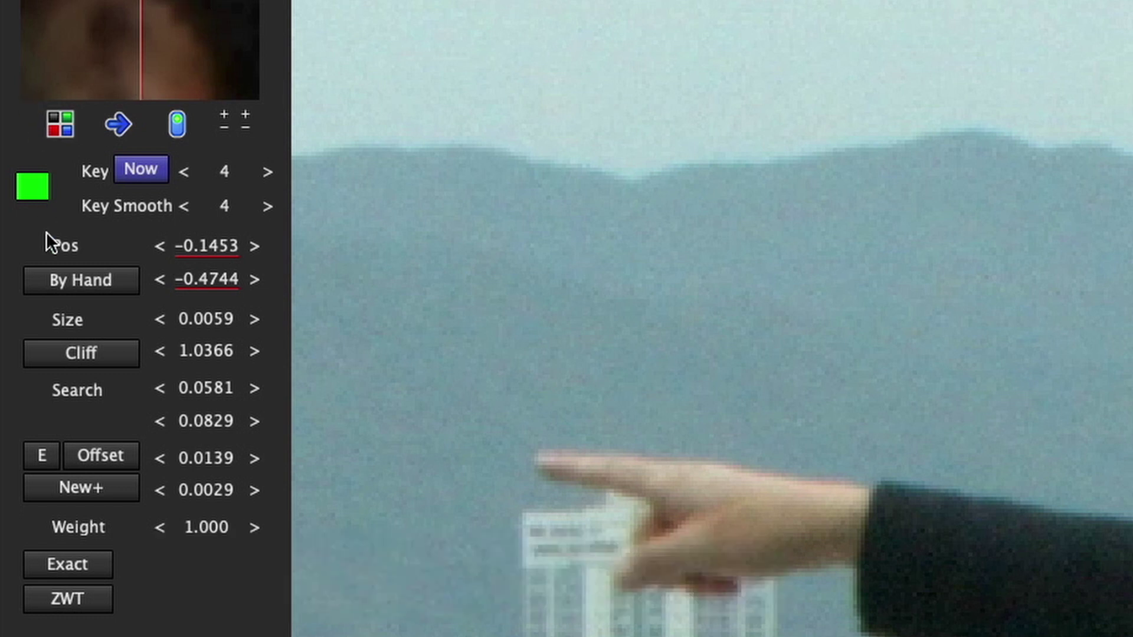
{"action": "left_click", "coordinate": [100, 454]}
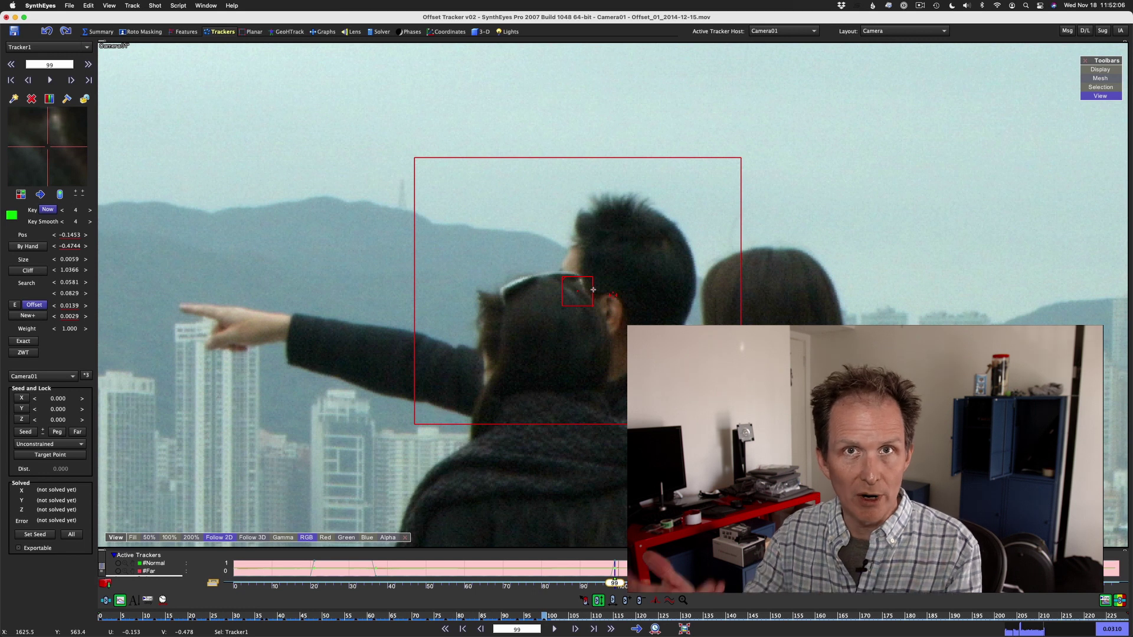
{"action": "left_click_drag", "start_coordinate": [594, 289], "coordinate": [622, 305]}
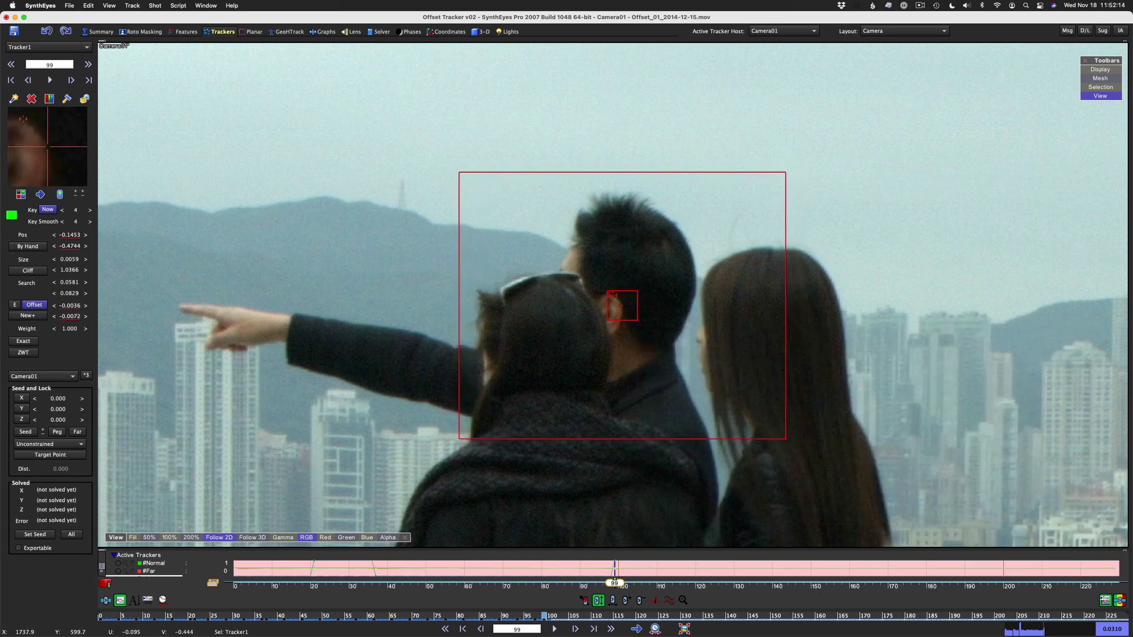
Track the ear forward from frame 99 to frame 102 using the offset pattern at its back edge.
{"action": "key", "text": "d"}
{"action": "key", "text": "d"}
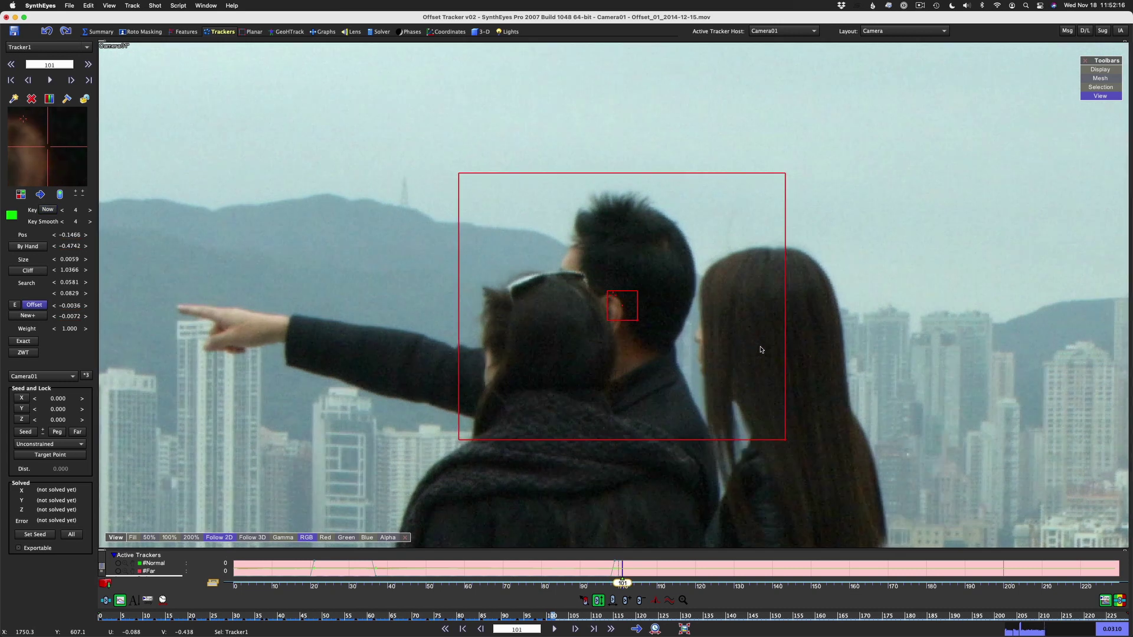
{"action": "key", "text": "period"}
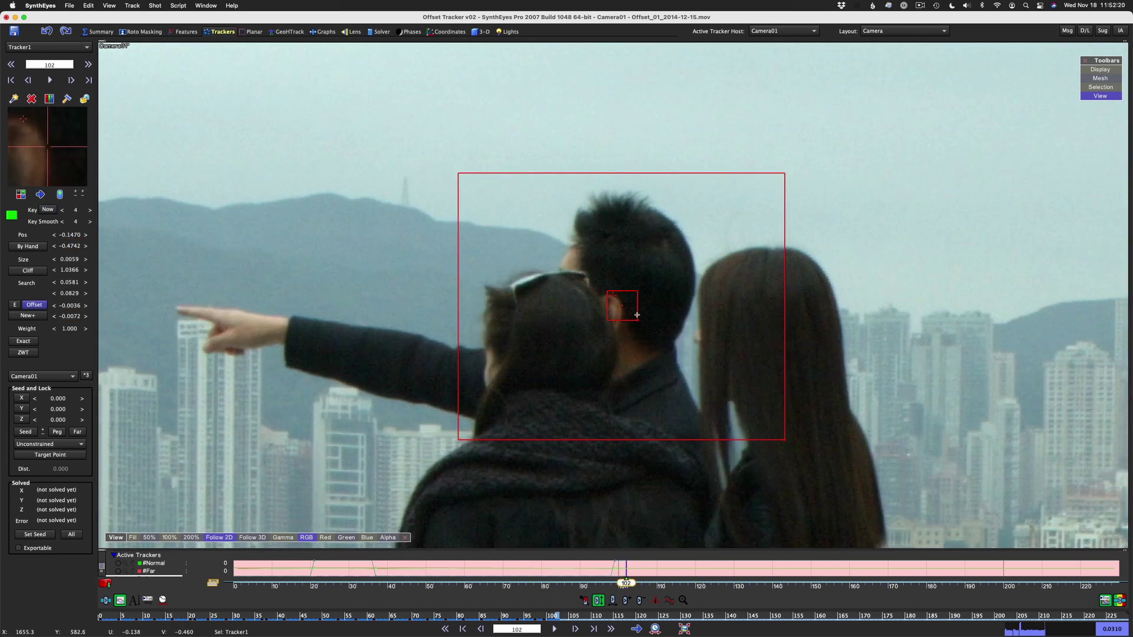
Move the offset pattern to the man's forehead hairline, with offsets 0.0119 and 0.0251, and track forward to frame 109.
{"action": "left_click_drag", "start_coordinate": [637, 314], "coordinate": [598, 268]}
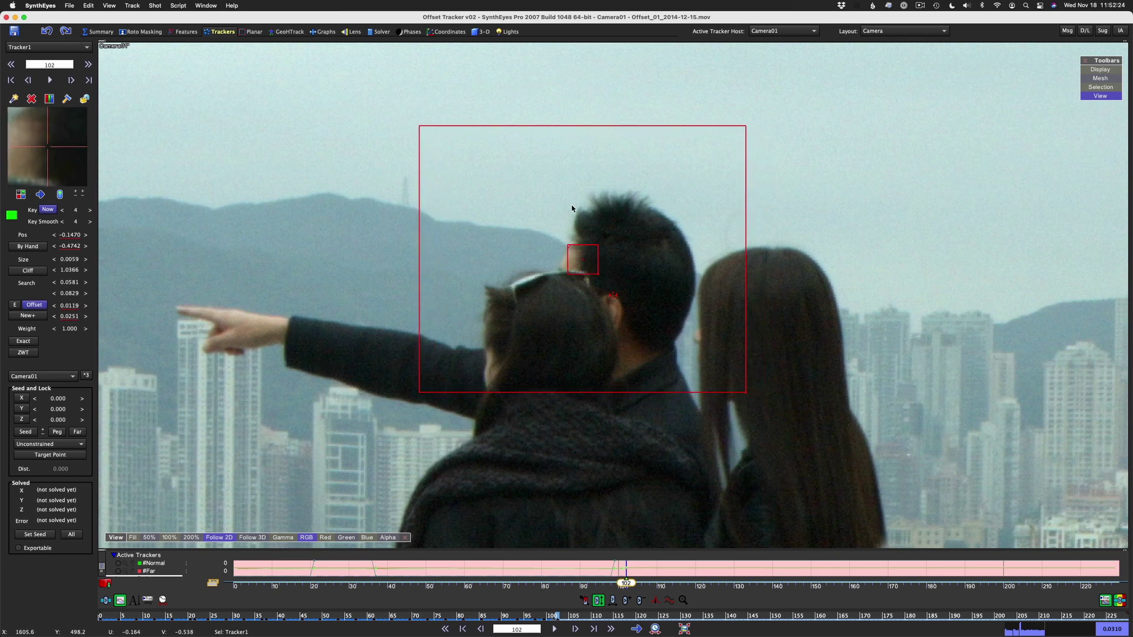
{"action": "key", "text": "period"}
{"action": "key", "text": "period"}
{"action": "key", "text": "period"}
{"action": "key", "text": "period"}
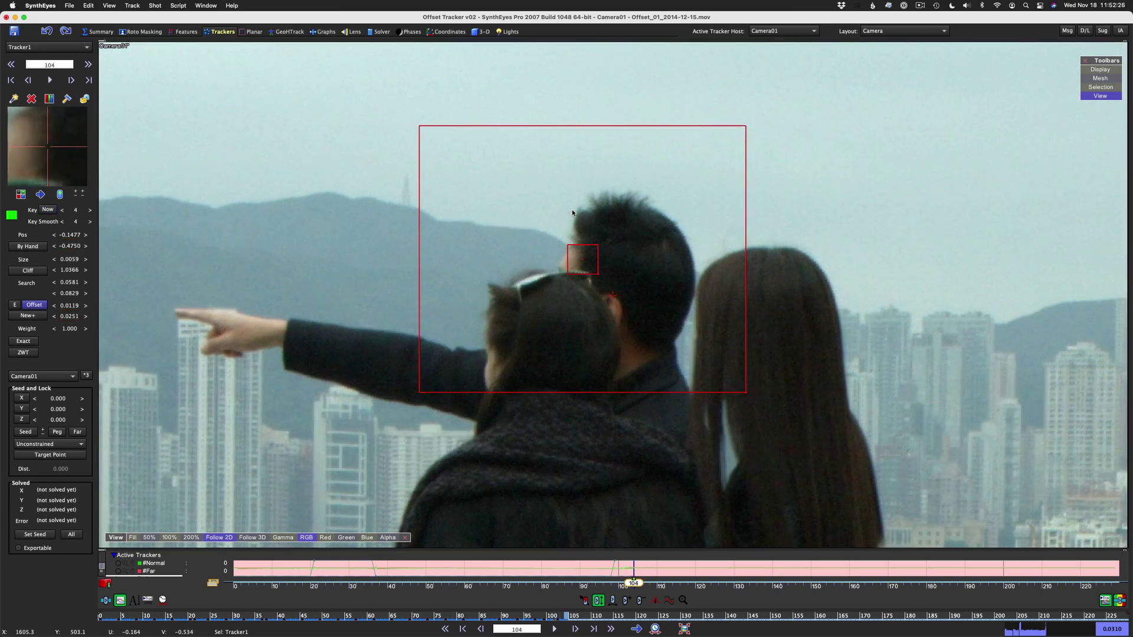
{"action": "key", "text": "period"}
{"action": "key", "text": "period"}
{"action": "key", "text": "period"}
{"action": "key", "text": "period"}
{"action": "key", "text": "period"}
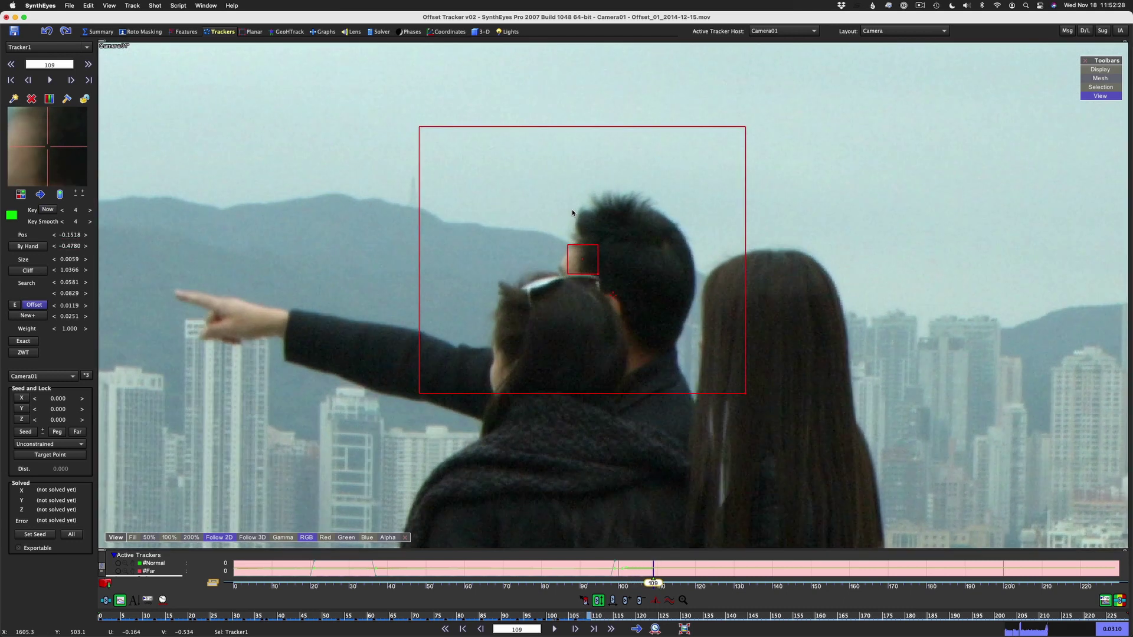
Track the man's head forward from frame 109 to frame 129 using the forehead hairline offset pattern.
{"action": "key", "text": "period"}
{"action": "key", "text": "period"}
{"action": "key", "text": "period"}
{"action": "key", "text": "period"}
{"action": "key", "text": "period"}
{"action": "key", "text": "period"}
{"action": "key", "text": "period"}
{"action": "key", "text": "period"}
{"action": "key", "text": "period"}
{"action": "key", "text": "period"}
{"action": "key", "text": "period"}
{"action": "key", "text": "period"}
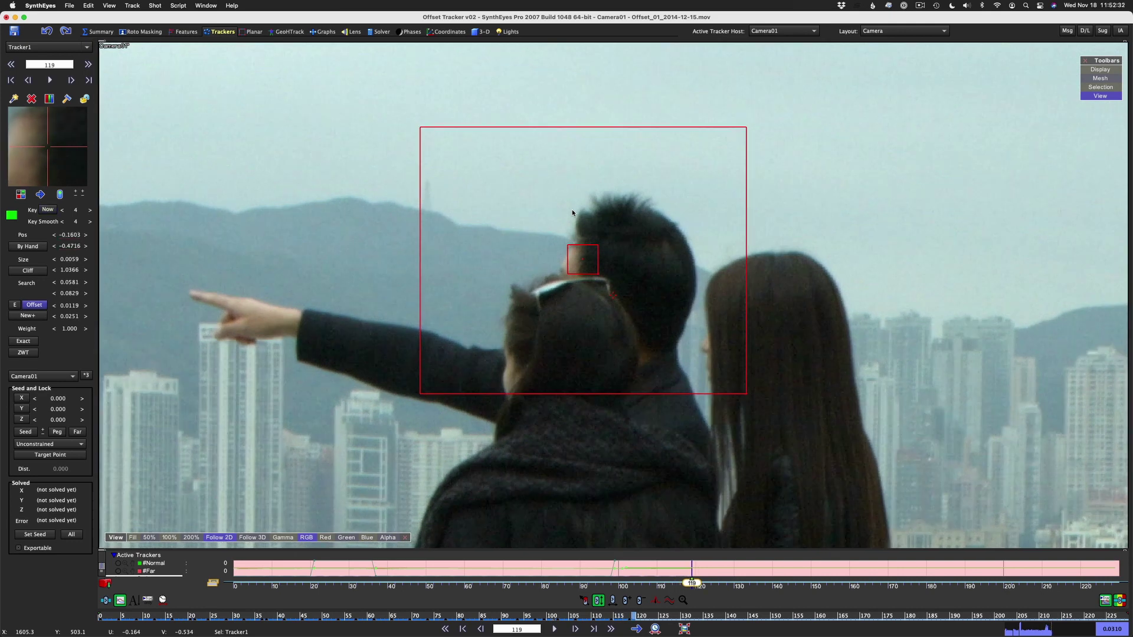
{"action": "key", "text": "period"}
{"action": "key", "text": "period"}
{"action": "key", "text": "period"}
{"action": "key", "text": "period"}
{"action": "key", "text": "period"}
{"action": "key", "text": "period"}
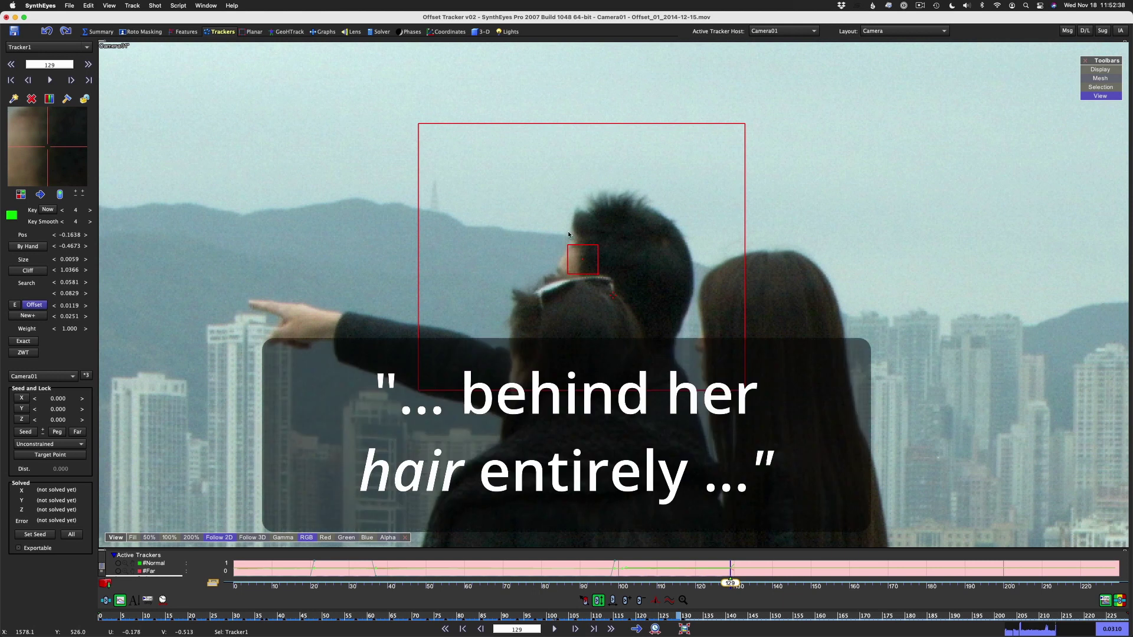
Truncate the tracker's old tracking data from frame 130 onward.
{"action": "key", "text": "period"}
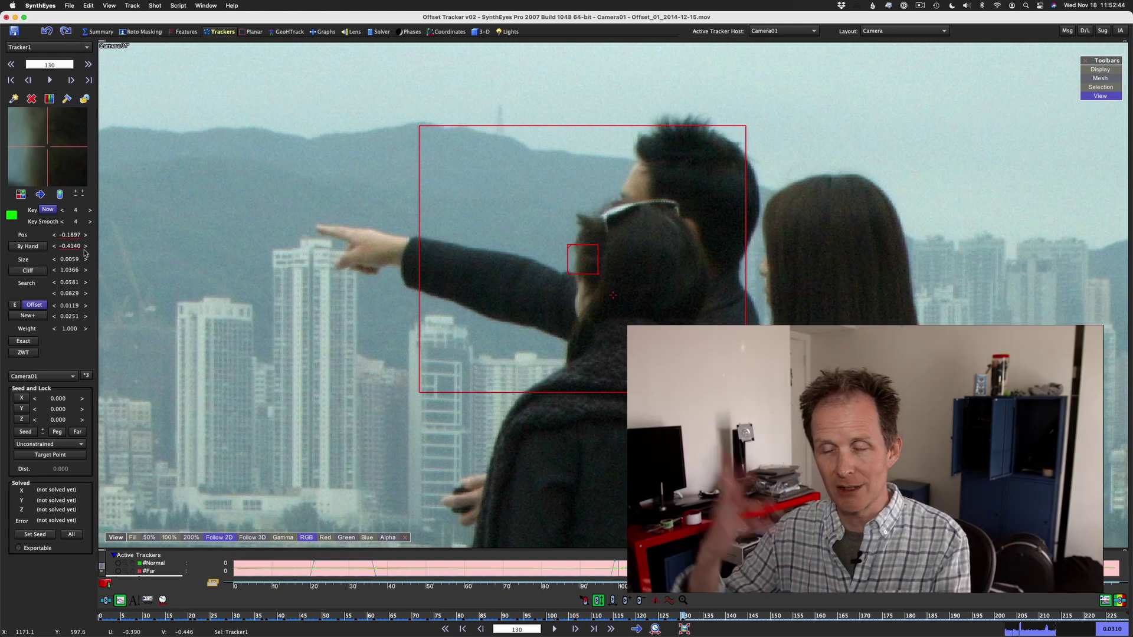
{"action": "key", "text": "comma"}
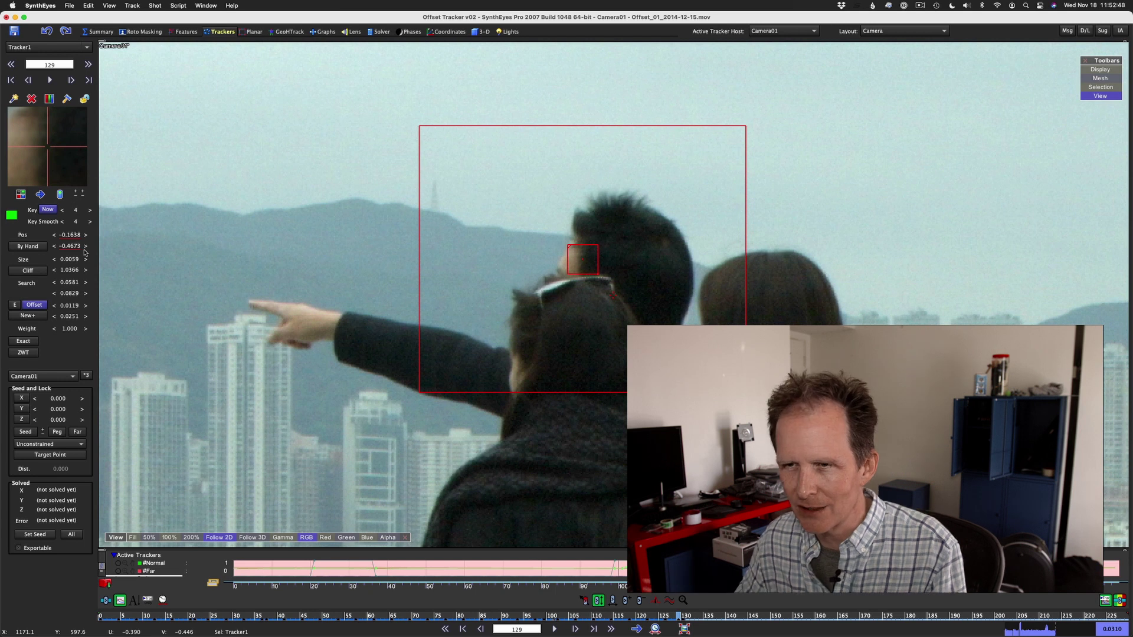
{"action": "key", "text": "period"}
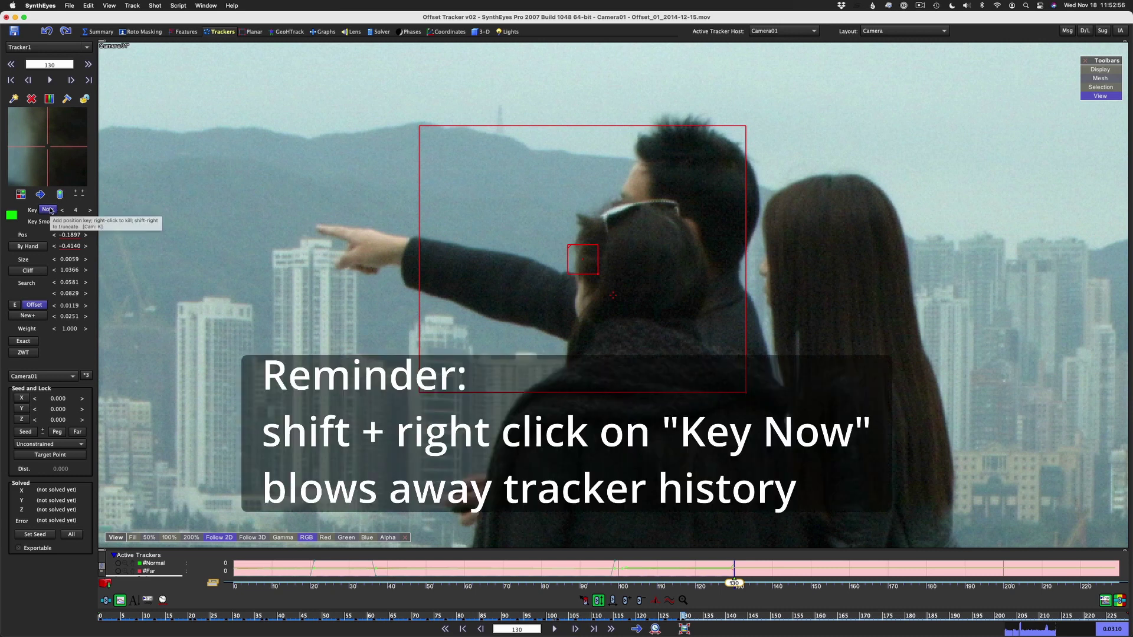
{"action": "right_click", "coordinate": [51, 210], "text": "shift"}
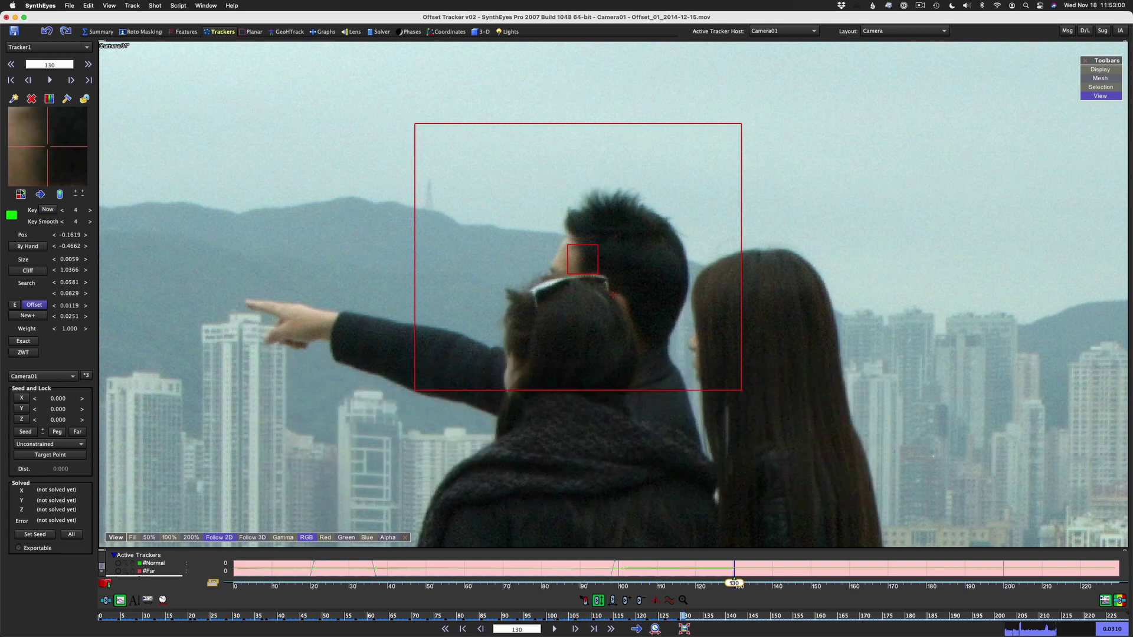
Track forward to frame 131 with the hairline offset, and key a corrected tracker position of -0.1616, -0.4664 at frame 130.
{"action": "key", "text": "s"}
{"action": "key", "text": "d"}
{"action": "key", "text": "d"}
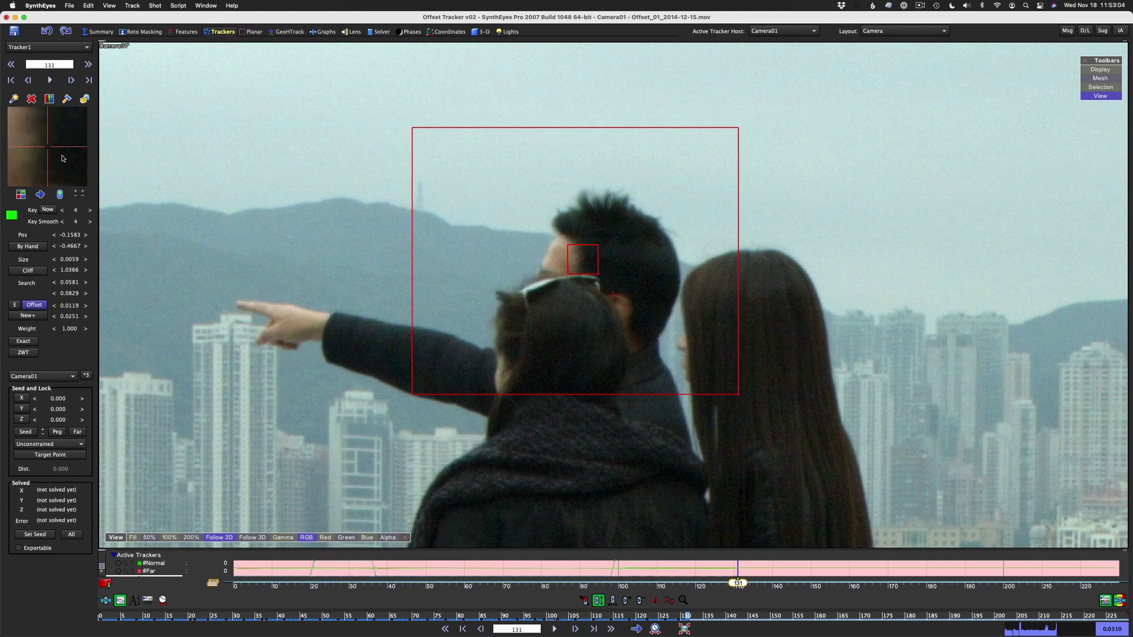
{"action": "key", "text": "comma"}
{"action": "key", "text": "period"}
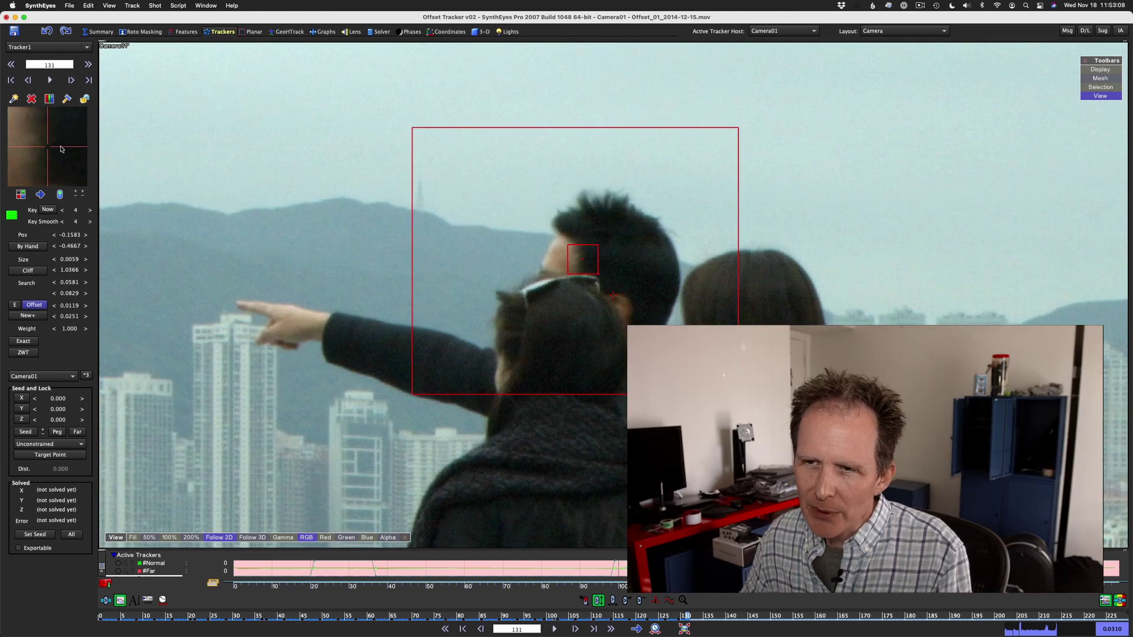
{"action": "left_click_drag", "start_coordinate": [61, 149], "coordinate": [42, 149]}
{"action": "key", "text": "comma"}
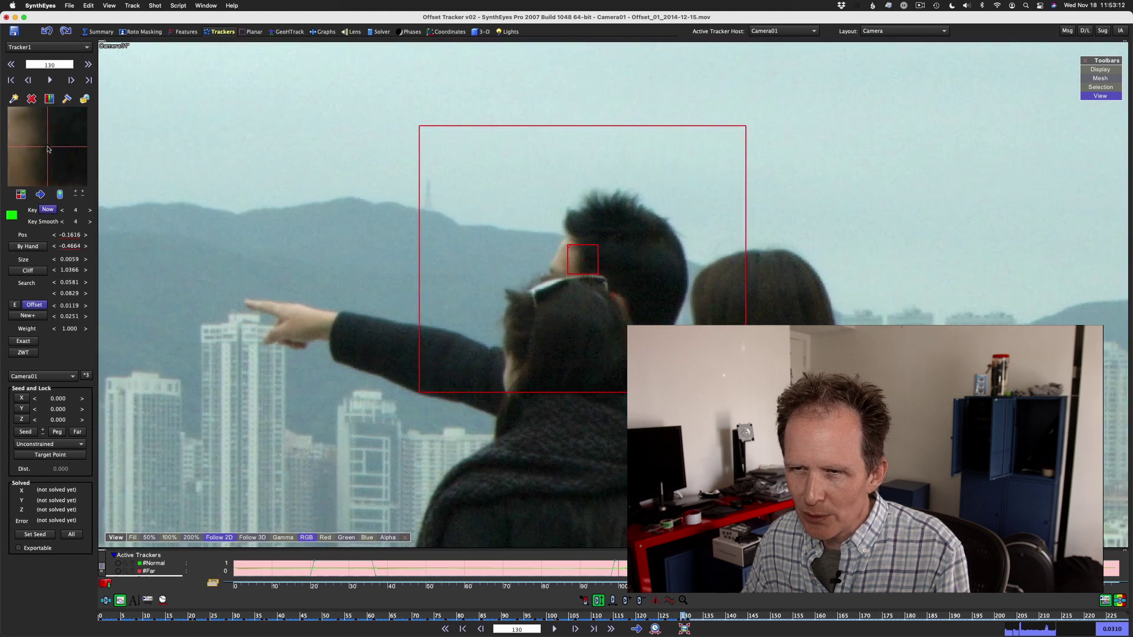
Check the hairline pattern across frames 129 to 131, then track to frame 132 and key a corrected position of -0.1513, -0.4664.
{"action": "key", "text": "comma"}
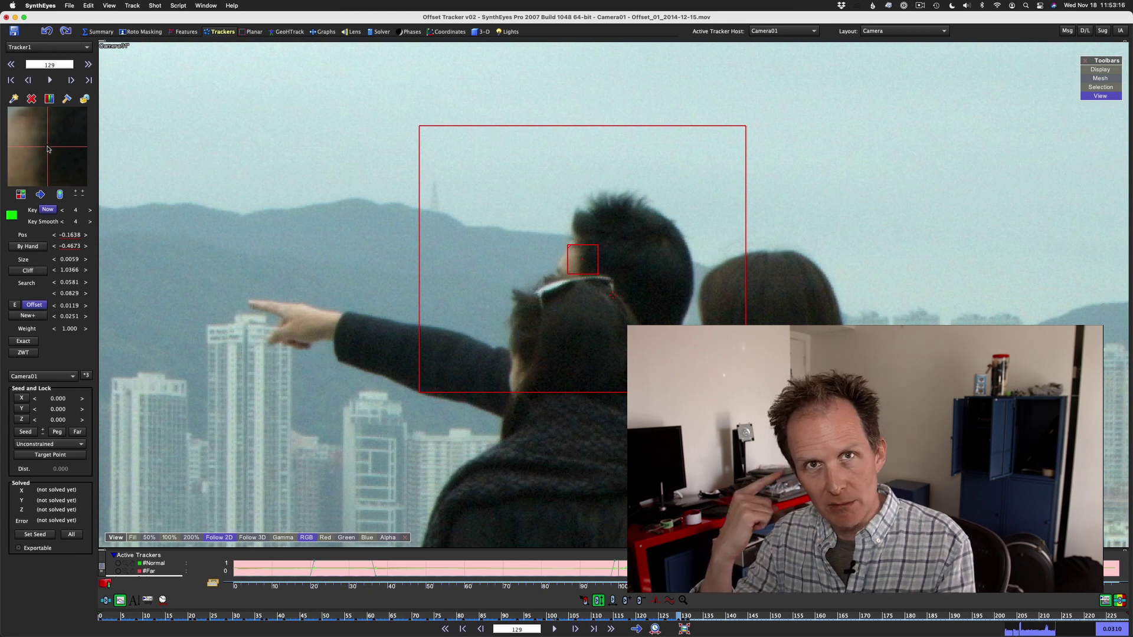
{"action": "key", "text": "period"}
{"action": "key", "text": "period"}
{"action": "key", "text": "comma"}
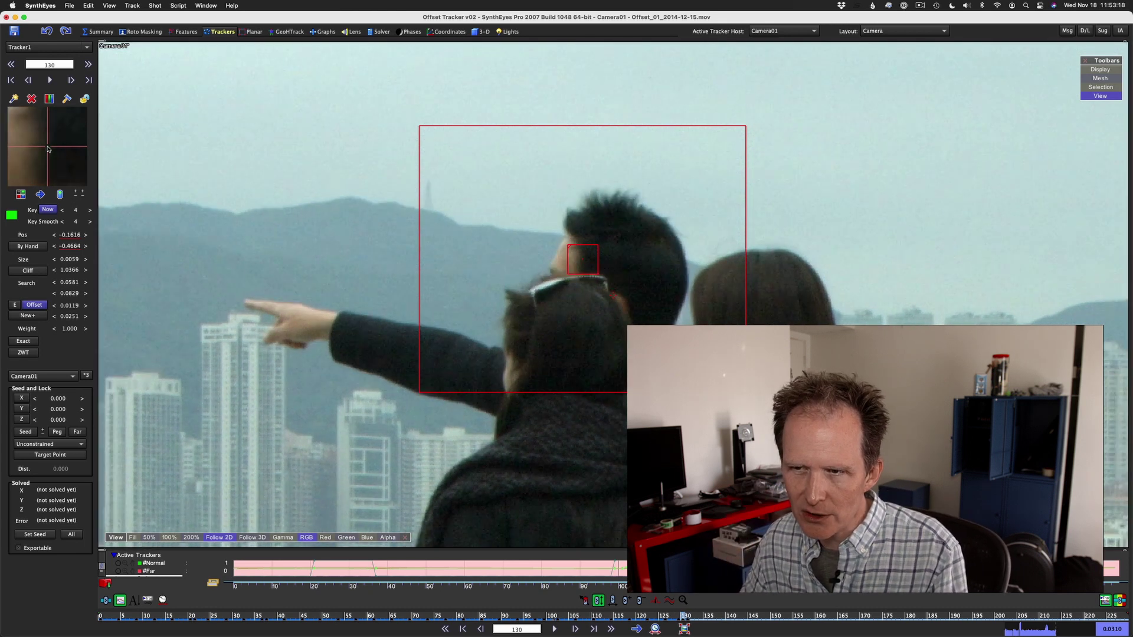
{"action": "key", "text": "period"}
{"action": "key", "text": "period"}
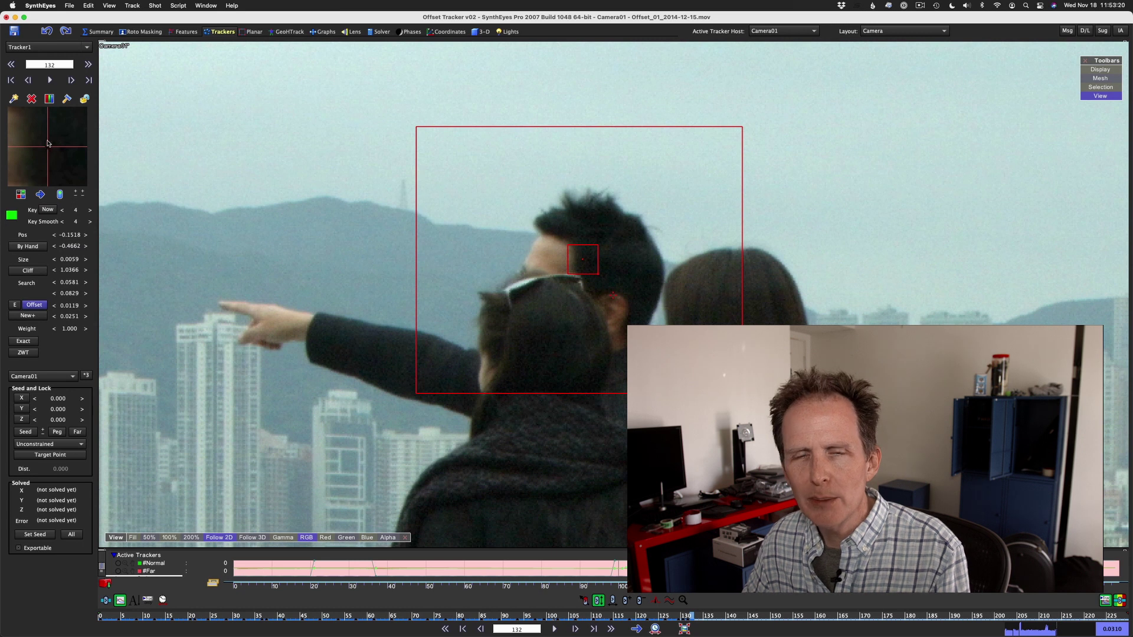
{"action": "left_click_drag", "start_coordinate": [54, 148], "coordinate": [53, 148]}
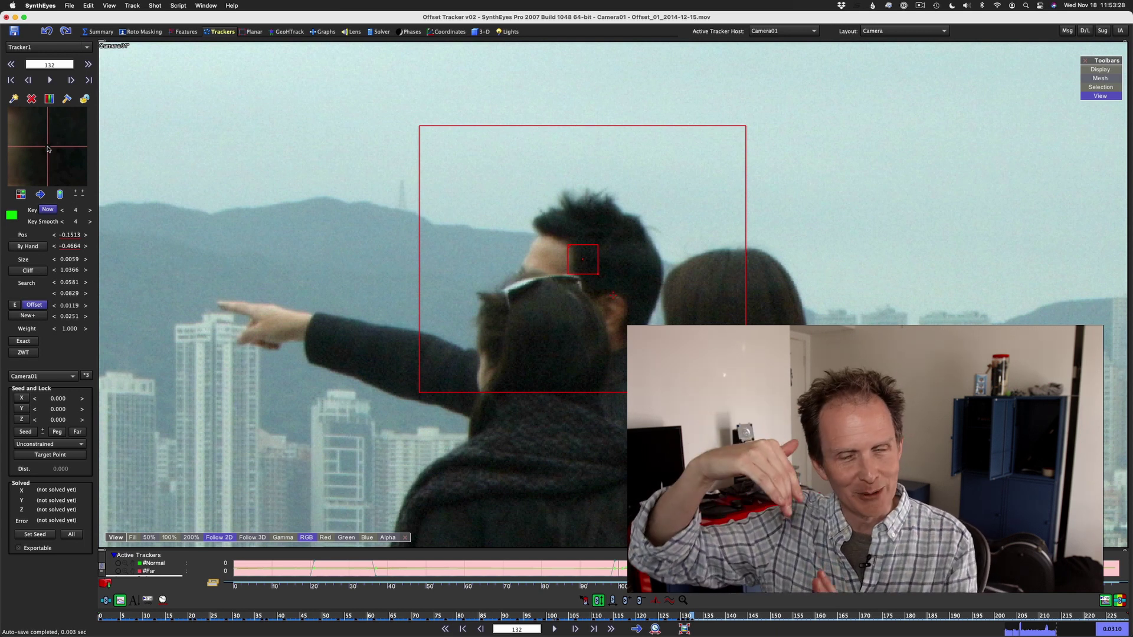
{"action": "key", "text": "d"}
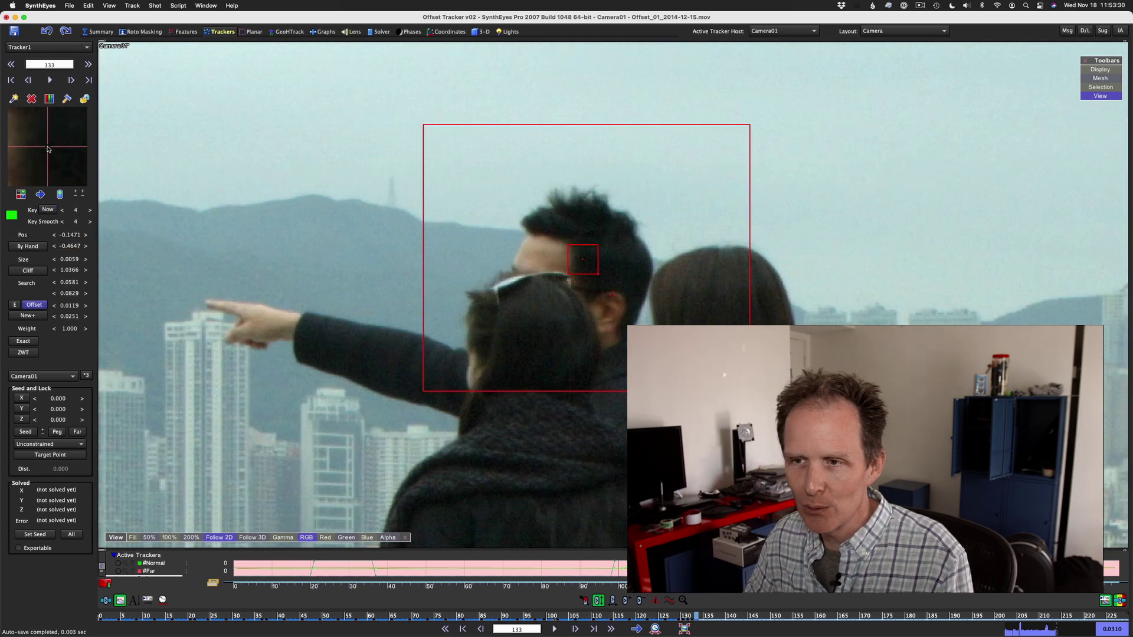
{"action": "key", "text": "a"}
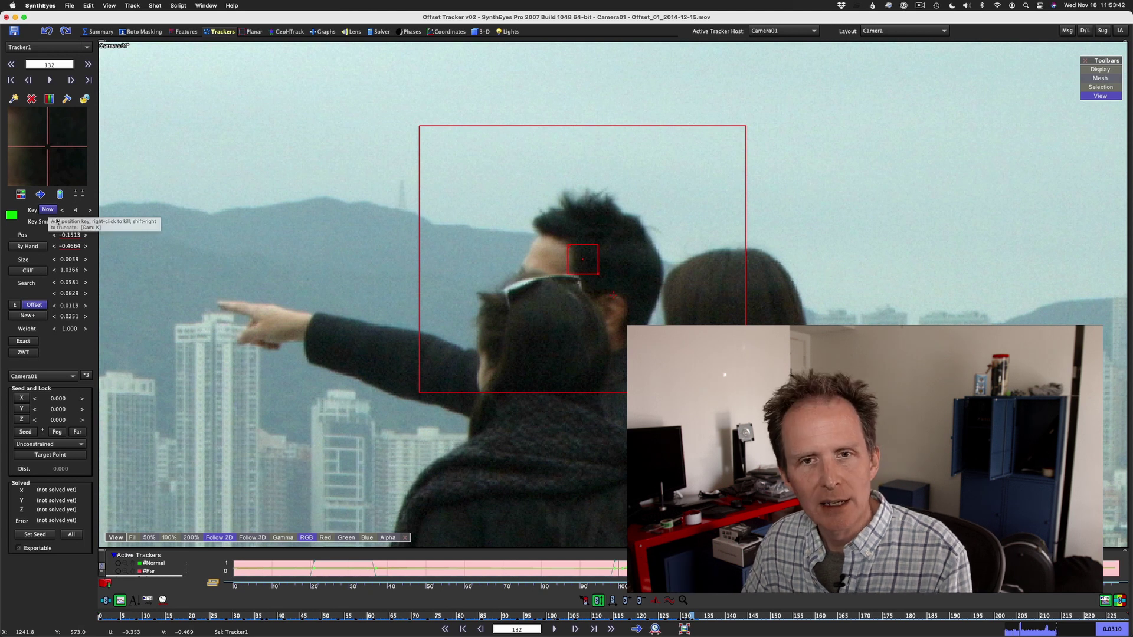
Turn off Offset at frame 132 and track the ear directly forward to frame 137.
{"action": "left_click", "coordinate": [35, 305]}
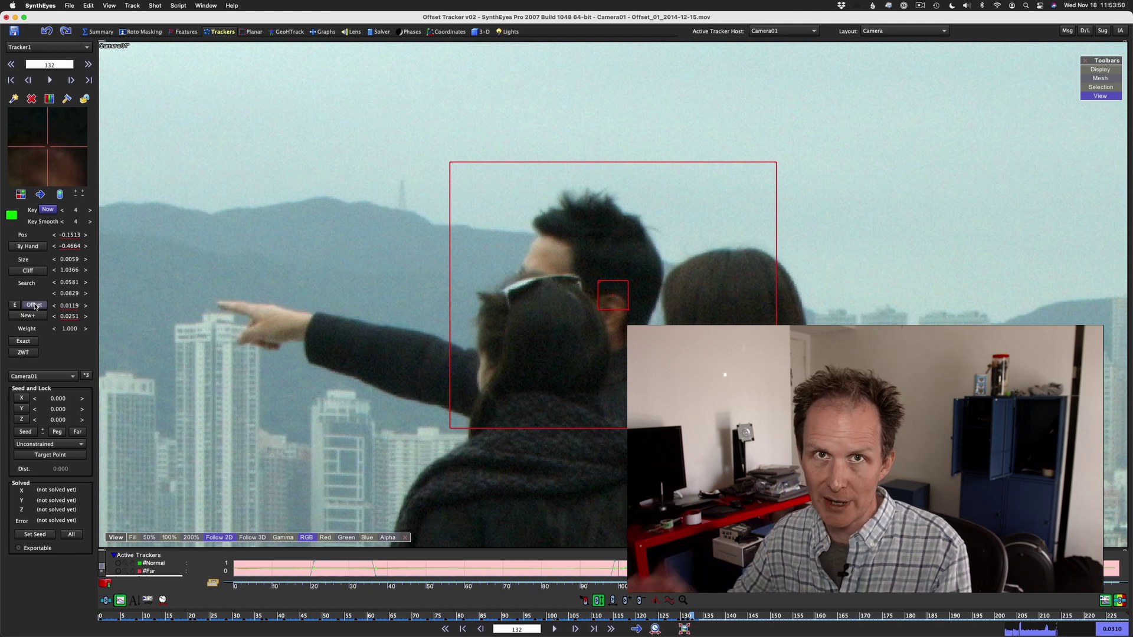
{"action": "key", "text": "Right"}
{"action": "key", "text": "s"}
{"action": "key", "text": "s"}
{"action": "key", "text": "s"}
{"action": "key", "text": "s"}
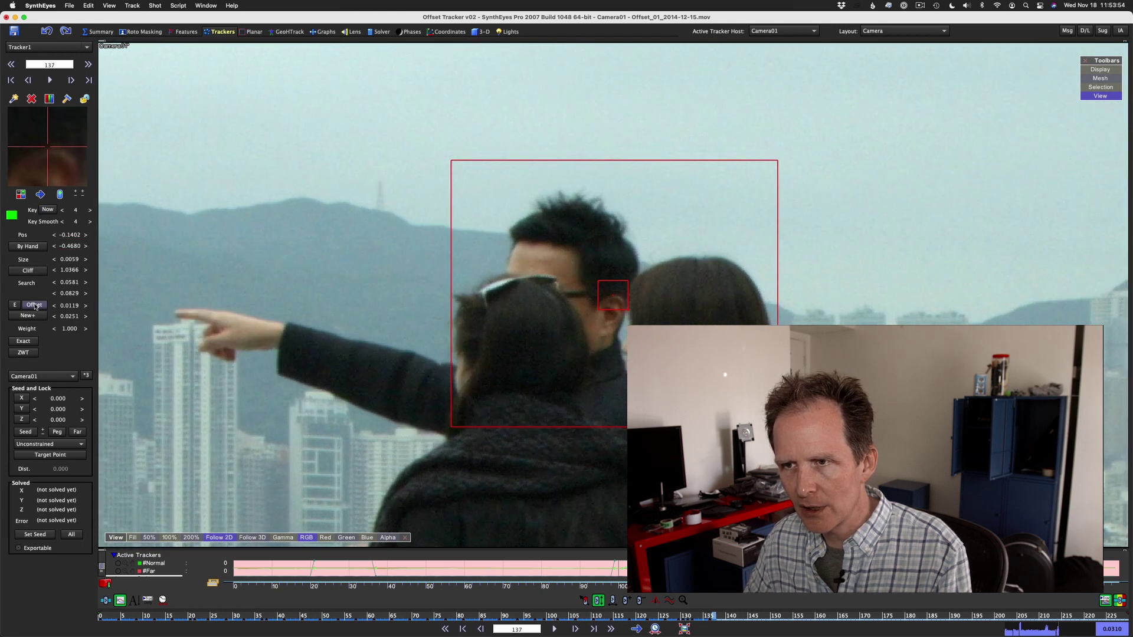
Key the ear's position at frame 136, then retrack forward to frame 138 and key a corrected position of -0.1380, -0.4686.
{"action": "key", "text": "a"}
{"action": "key", "text": "a"}
{"action": "key", "text": "s"}
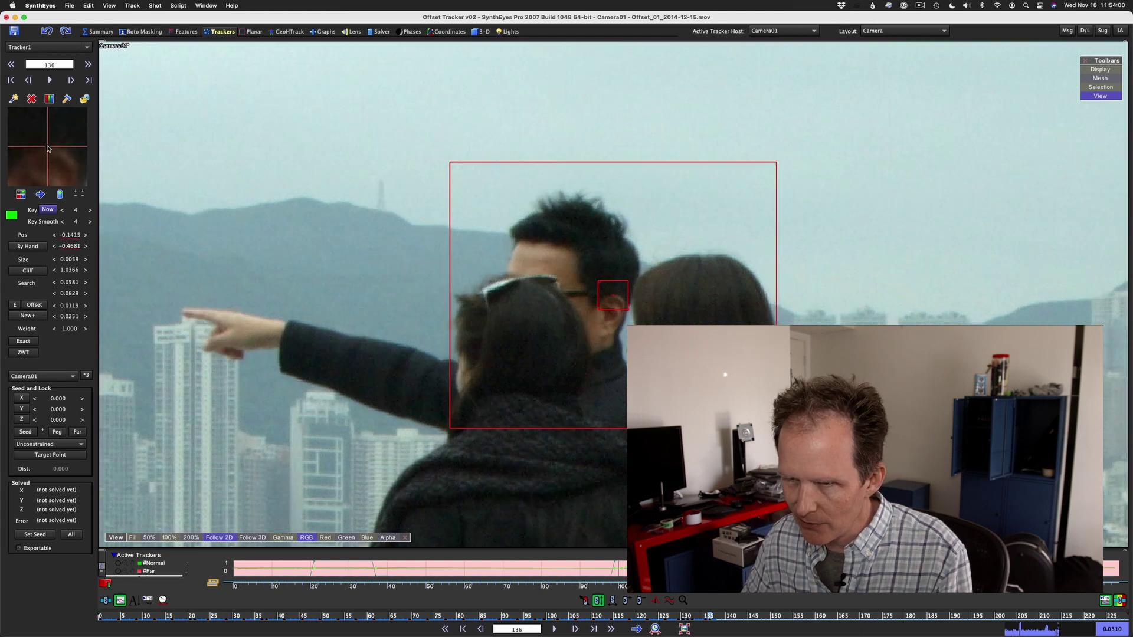
{"action": "right_click", "coordinate": [47, 149]}
{"action": "key", "text": "s"}
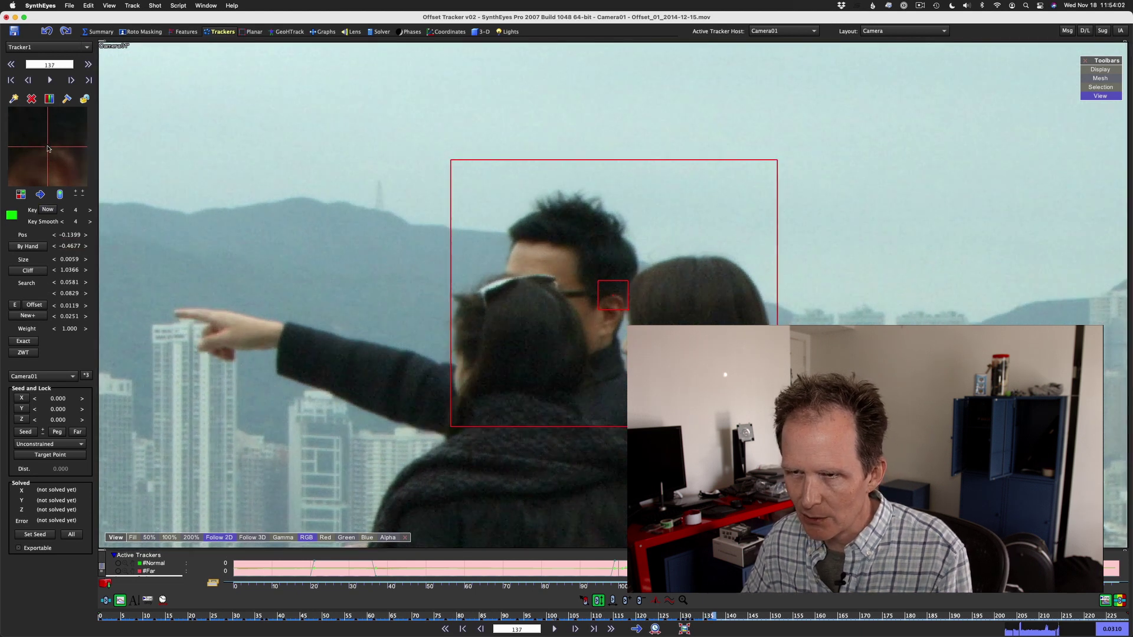
{"action": "key", "text": "s"}
{"action": "left_click", "coordinate": [48, 149]}
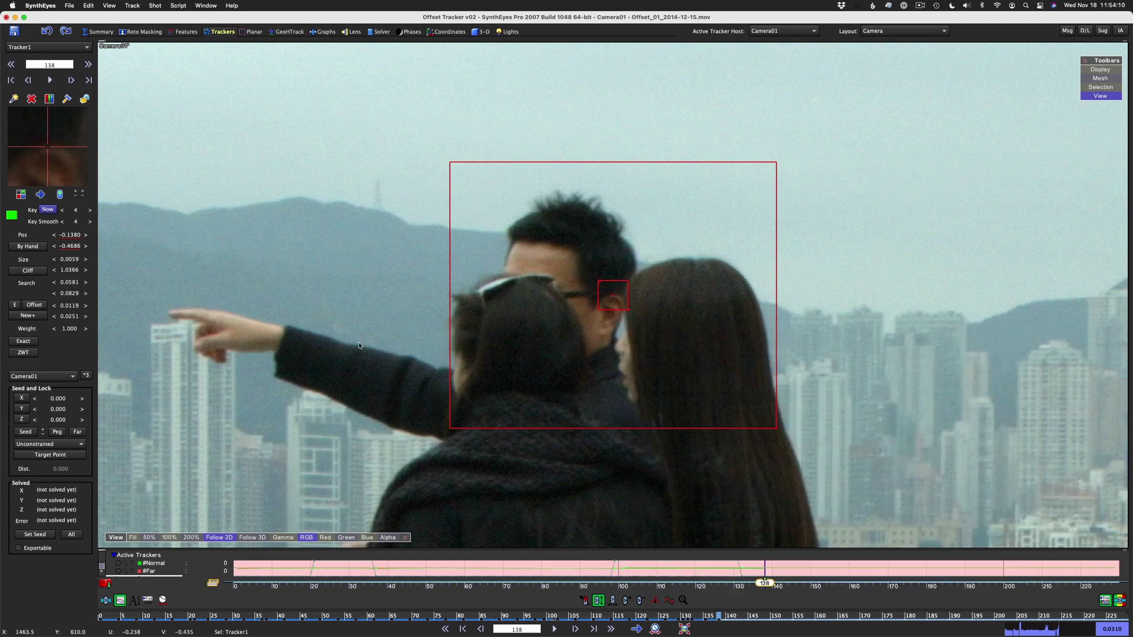
Turn on Offset at frame 138, move the pattern to the glasses' temple with offsets 0.0104 and -0.0007, and track to frame 148.
{"action": "left_click", "coordinate": [38, 307]}
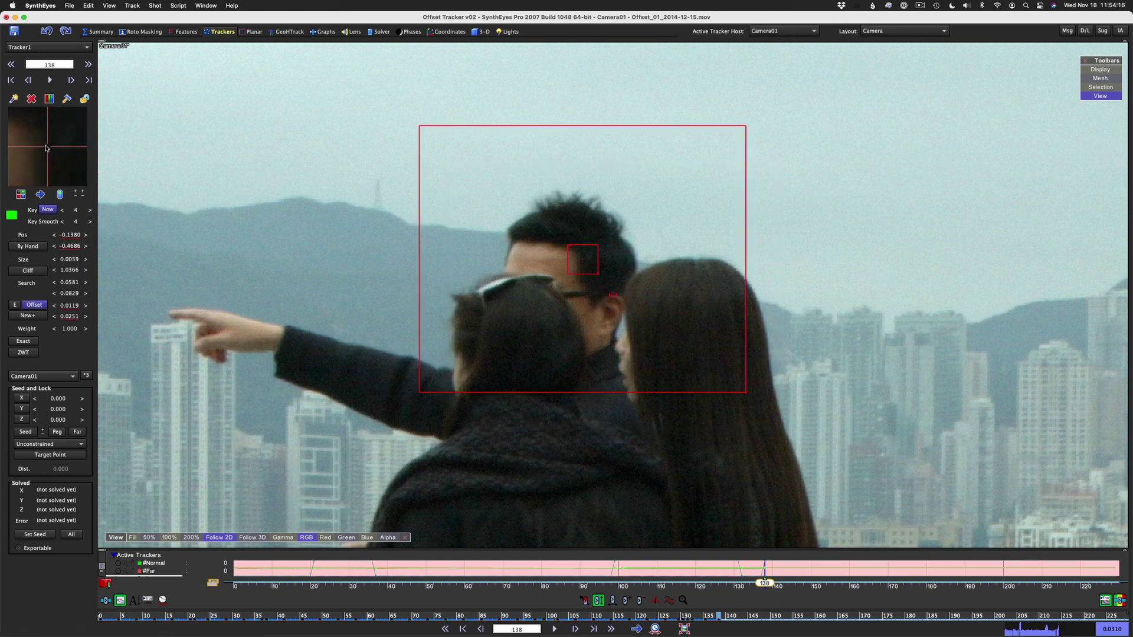
{"action": "mouse_move", "coordinate": [51, 153]}
{"action": "left_mouse_down"}
{"action": "mouse_move", "coordinate": [43, 57]}
{"action": "mouse_move", "coordinate": [47, 147]}
{"action": "left_mouse_up"}
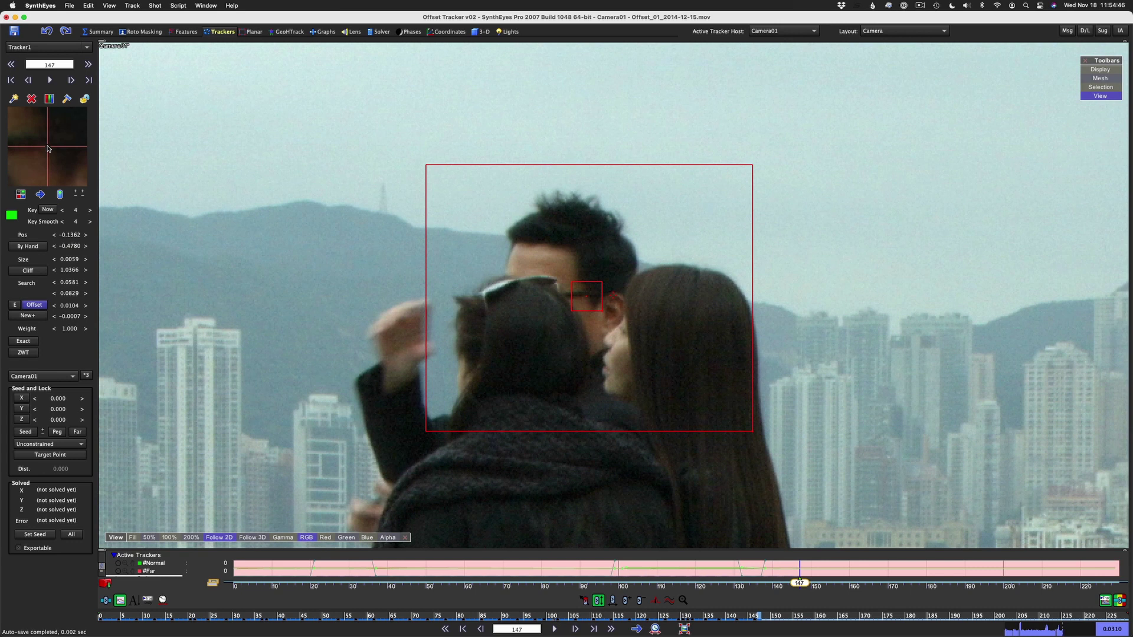
{"action": "key", "text": "Left"}
{"action": "key", "text": "Right"}
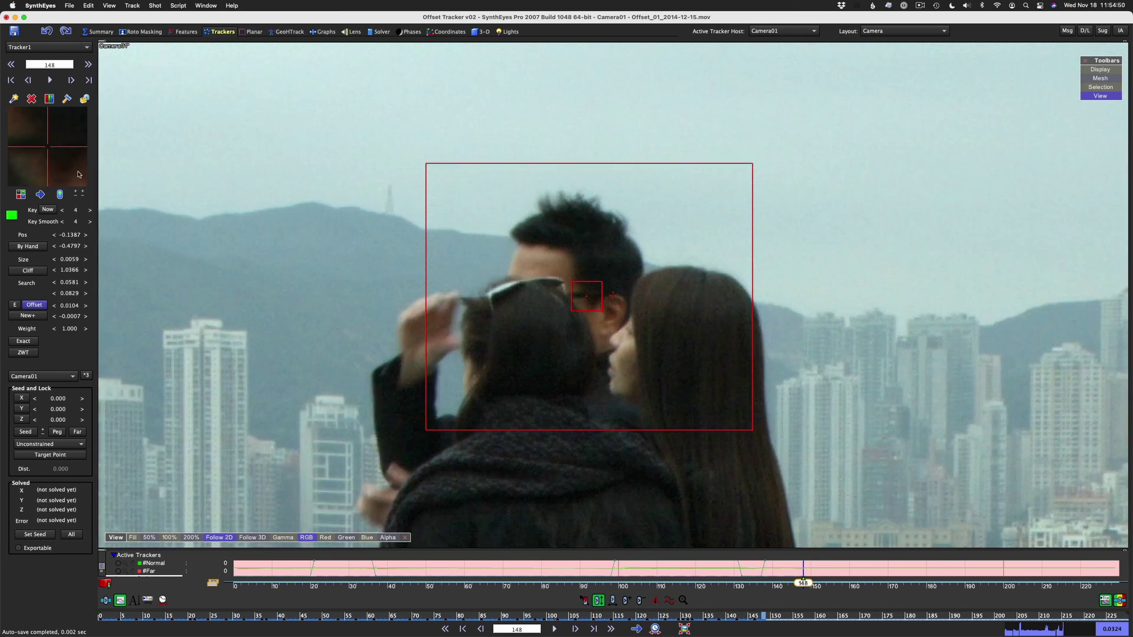
Key the tracker at frame 148, turn off Offset, and track the ear directly to frame 150, keying its position there.
{"action": "left_click", "coordinate": [47, 209]}
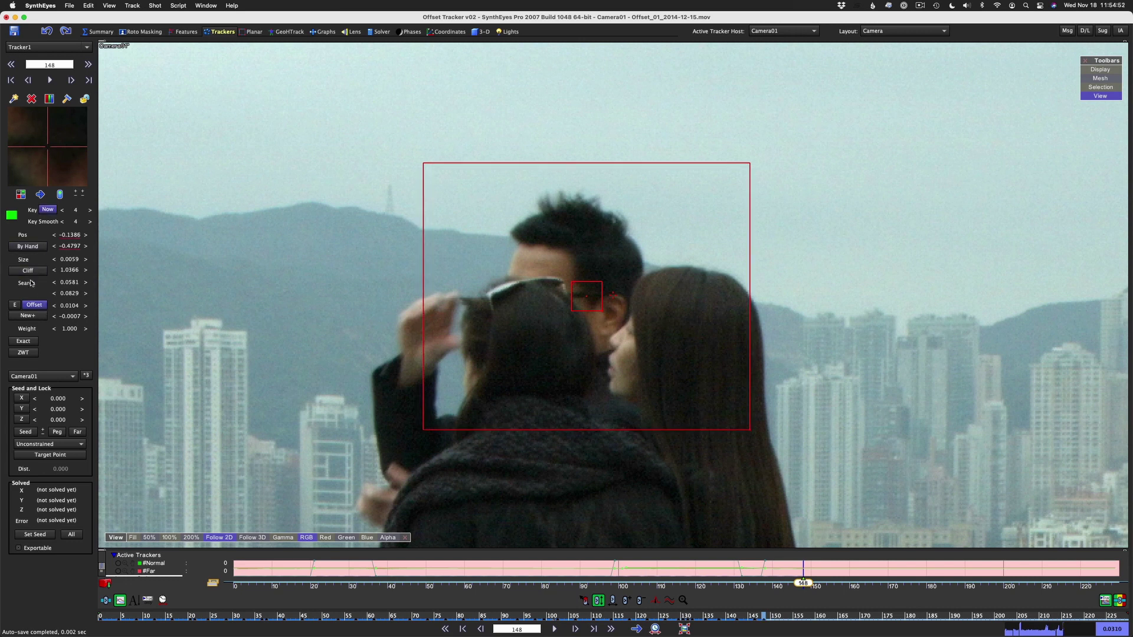
{"action": "left_click", "coordinate": [34, 305]}
{"action": "key", "text": "s"}
{"action": "key", "text": "s"}
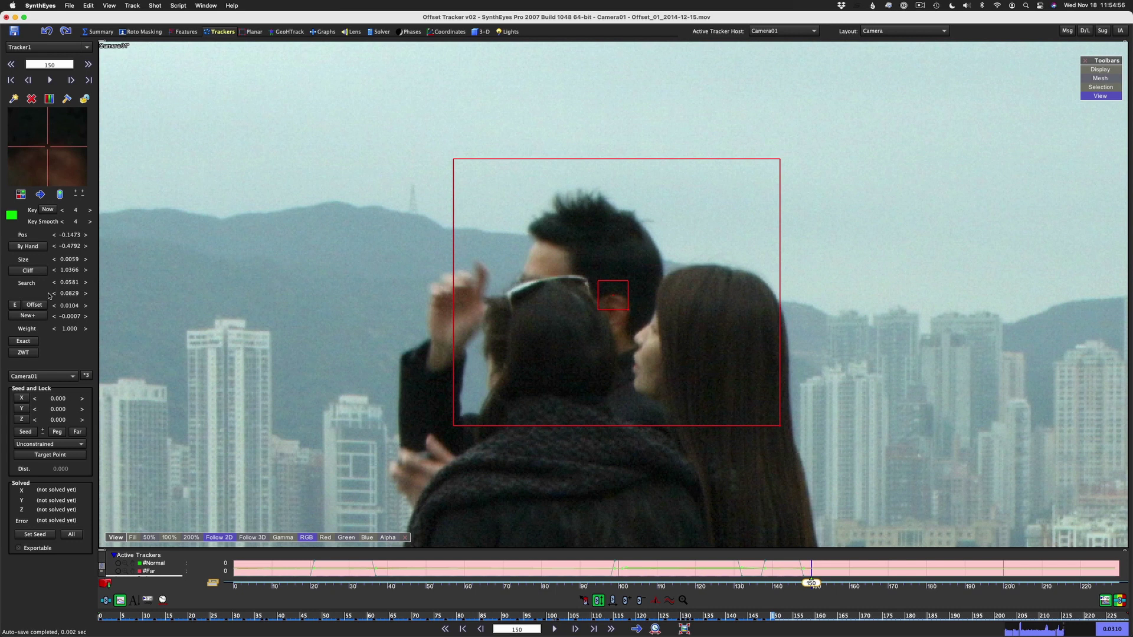
{"action": "left_click", "coordinate": [48, 150]}
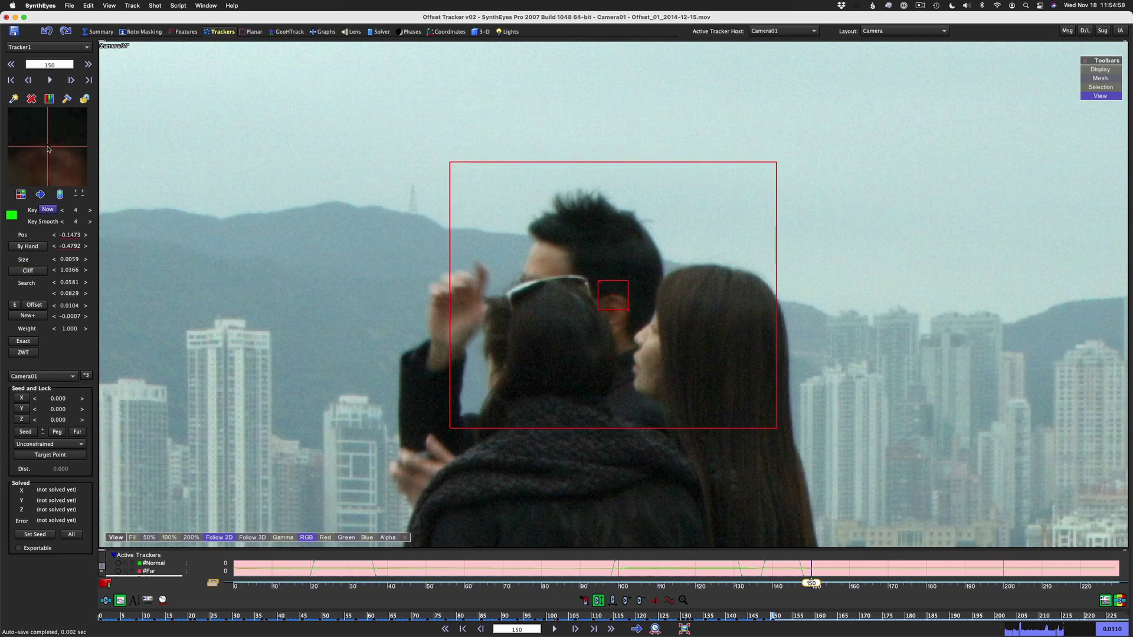
Turn on Offset at frame 150, move the pattern to the forehead hairline with offsets 0.0168 and 0.0296, and track to frame 151.
{"action": "left_click", "coordinate": [35, 305]}
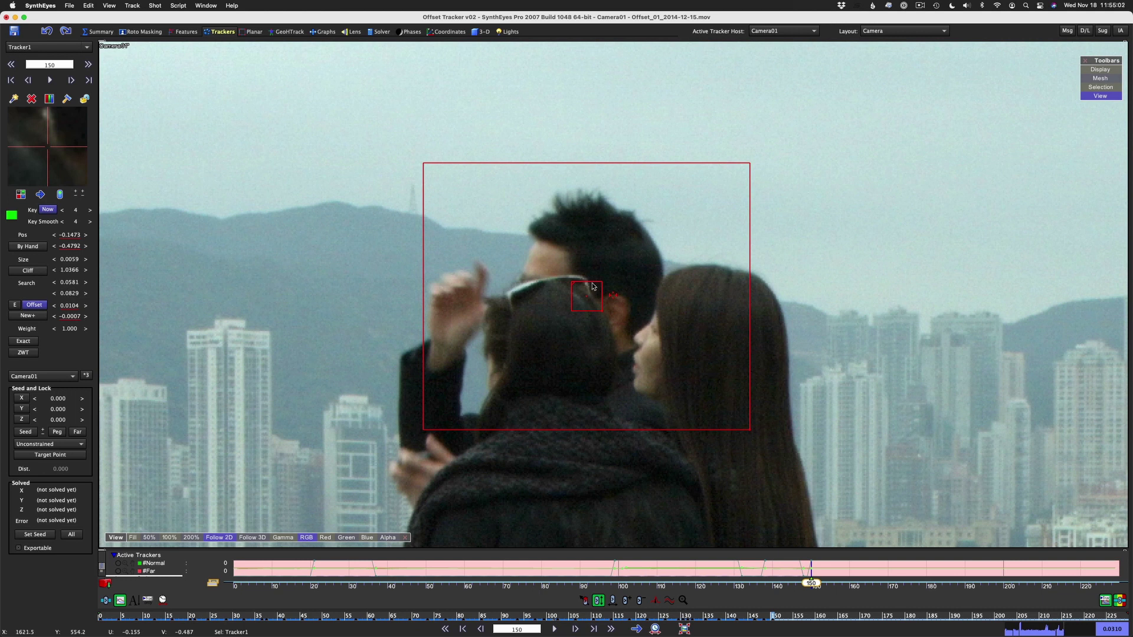
{"action": "left_click_drag", "start_coordinate": [594, 286], "coordinate": [577, 242]}
{"action": "key", "text": "period"}
{"action": "key", "text": "period"}
{"action": "key", "text": "comma"}
{"action": "key", "text": "comma"}
{"action": "key", "text": "period"}
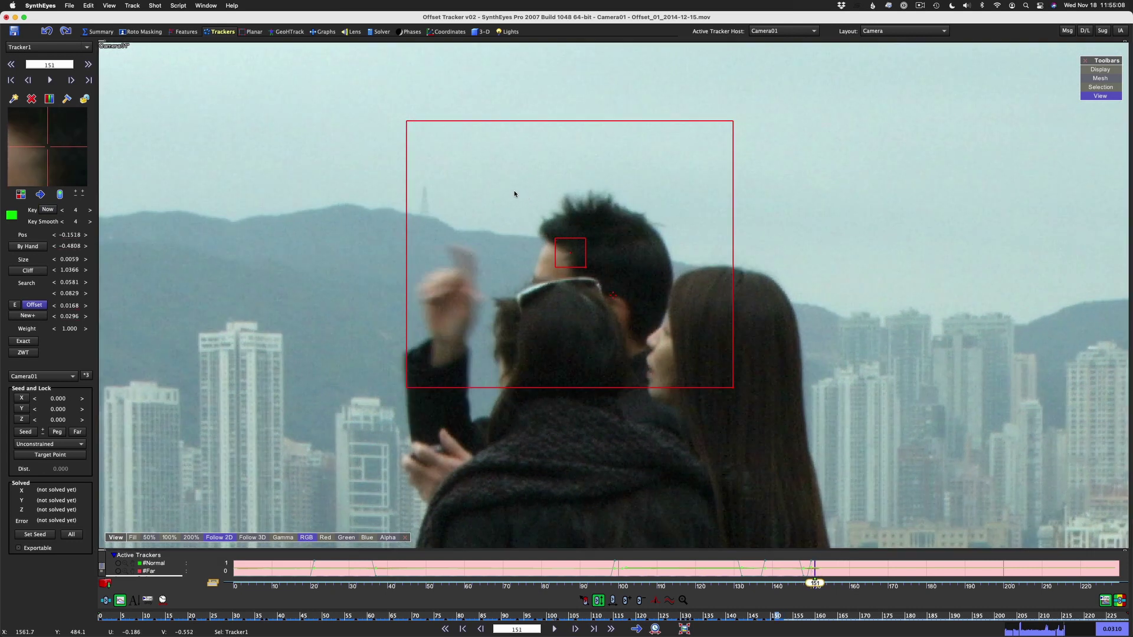
Track the hairline pattern forward from frame 151 to frame 158, keying a corrected tracker position of -0.1548, -0.4802 at frame 152.
{"action": "left_click_drag", "start_coordinate": [52, 158], "coordinate": [52, 154]}
{"action": "key", "text": "period"}
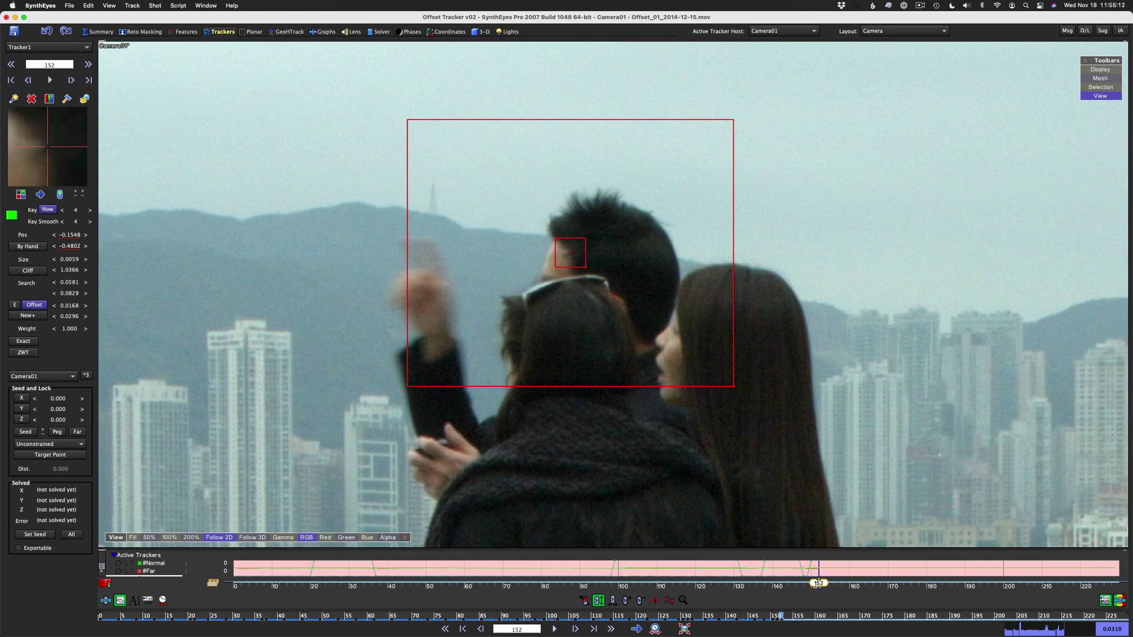
{"action": "key", "text": "period"}
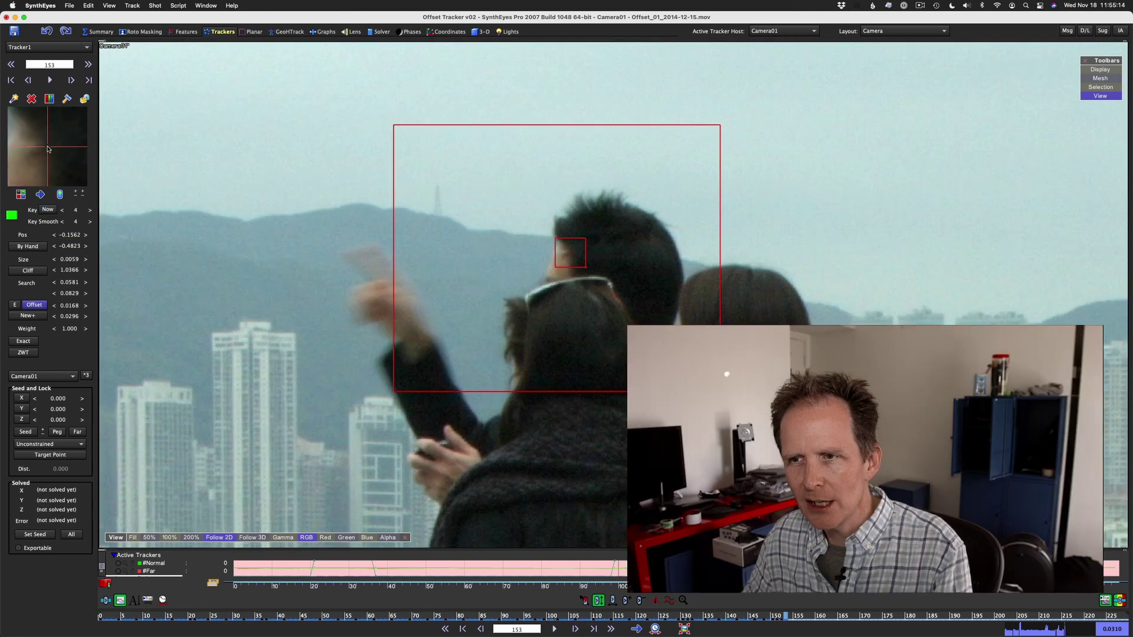
{"action": "key", "text": "period"}
{"action": "key", "text": "period"}
{"action": "key", "text": "period"}
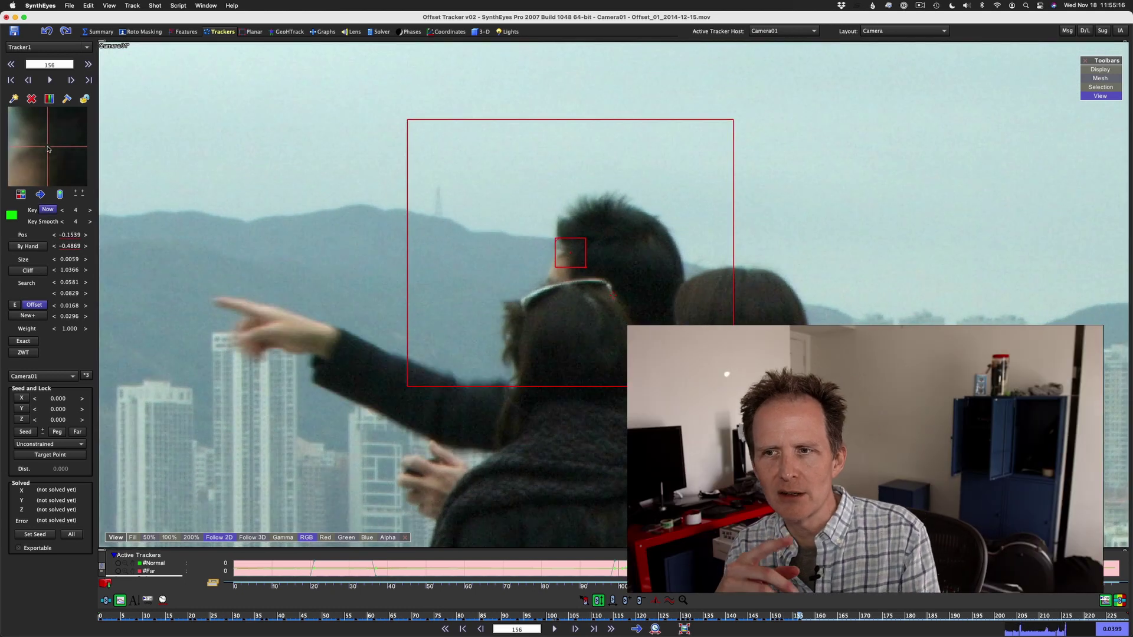
{"action": "key", "text": "period"}
{"action": "key", "text": "period"}
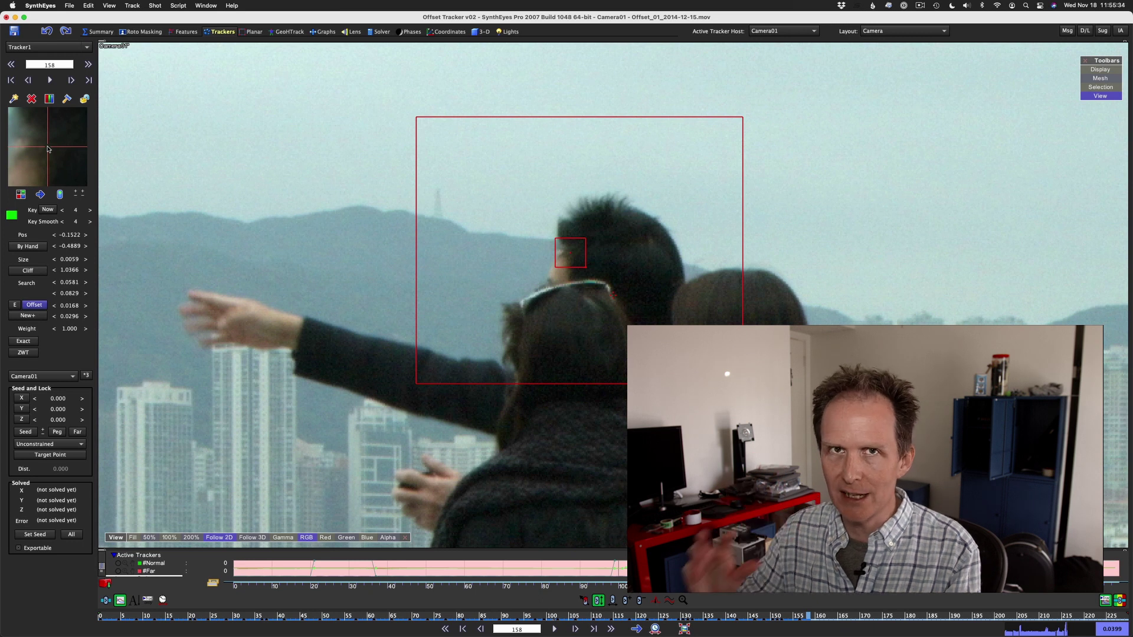
Track the hairline pattern forward to frame 165 and key a corrected tracker position of -0.1451, -0.4860 there.
{"action": "scroll", "coordinate": [48, 148], "scroll_direction": "down", "scroll_amount": 3}
{"action": "key", "text": "period"}
{"action": "key", "text": "period"}
{"action": "key", "text": "period"}
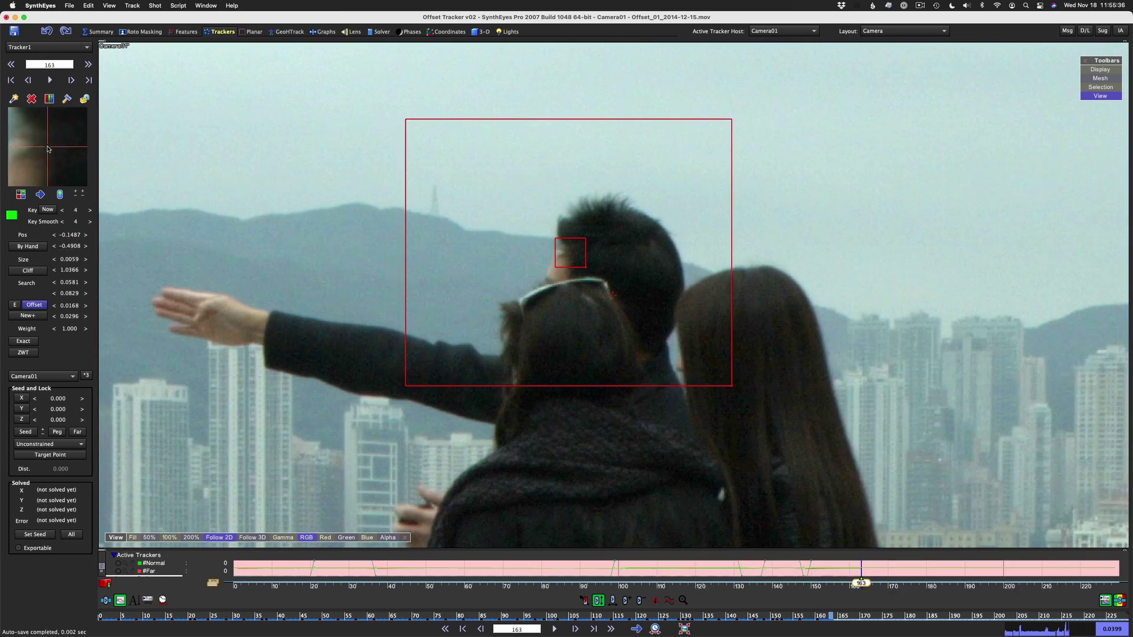
{"action": "key", "text": "period"}
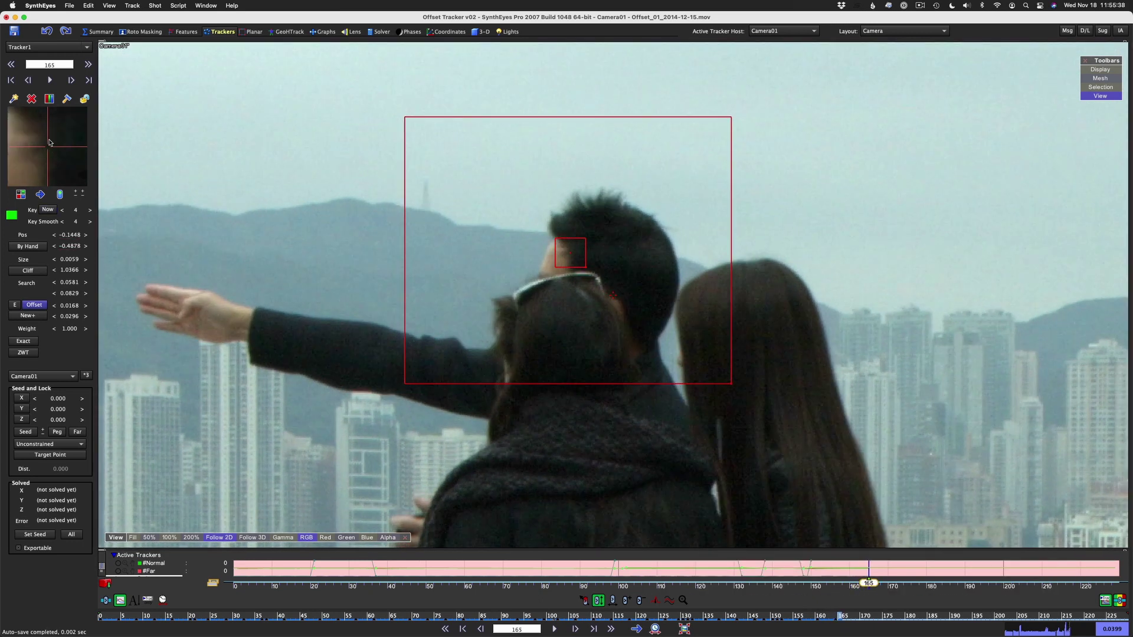
{"action": "left_click_drag", "start_coordinate": [51, 162], "coordinate": [52, 154]}
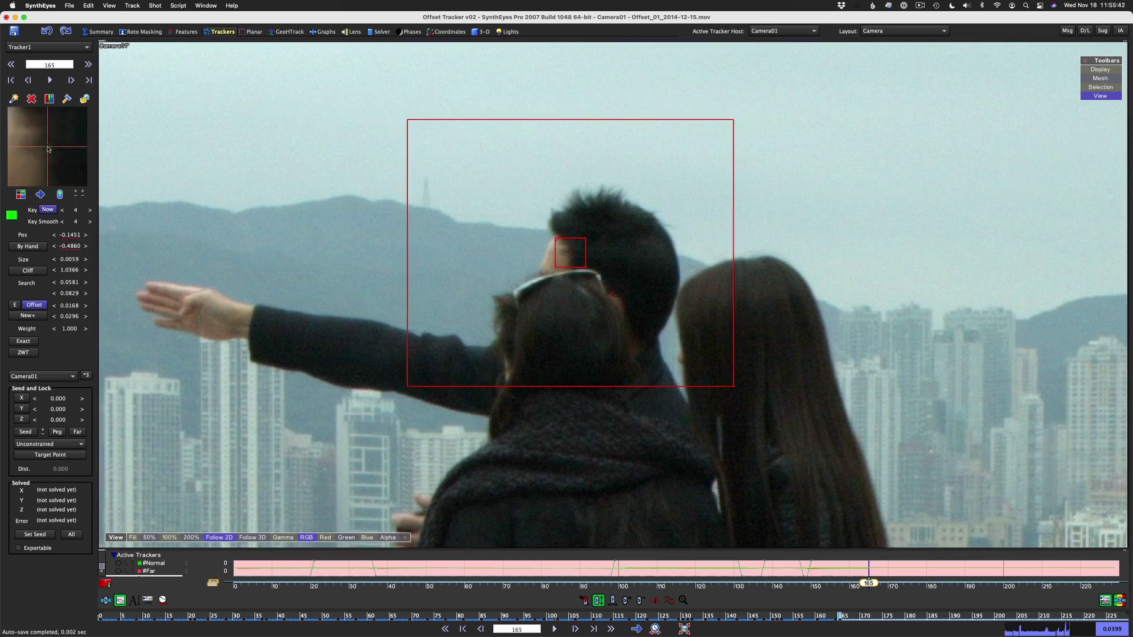
Track the hairline pattern forward to frame 169, keying corrected tracker positions of -0.1410, -0.4858 at frame 166 and -0.1257, -0.4879 at frame 169.
{"action": "key", "text": "period"}
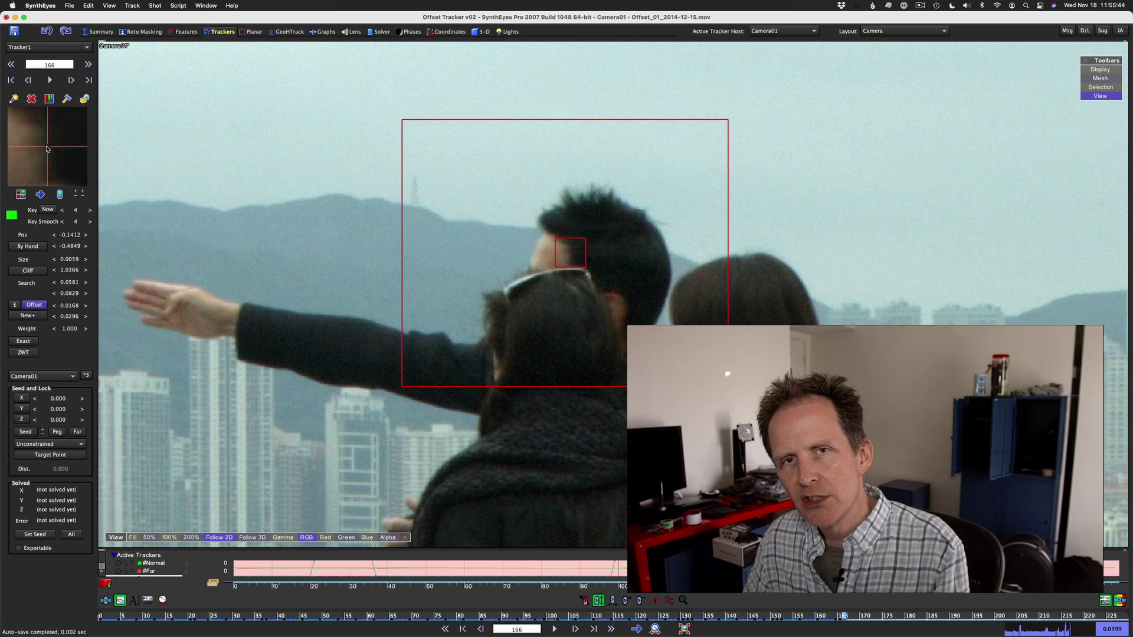
{"action": "left_click_drag", "start_coordinate": [48, 149], "coordinate": [49, 148]}
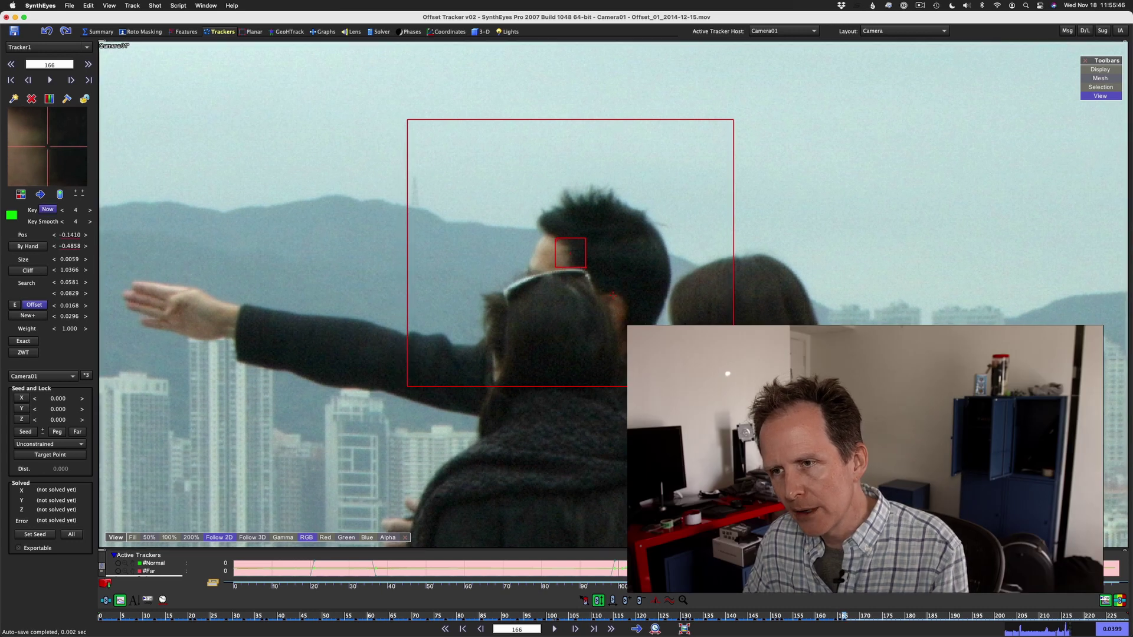
{"action": "key", "text": "period"}
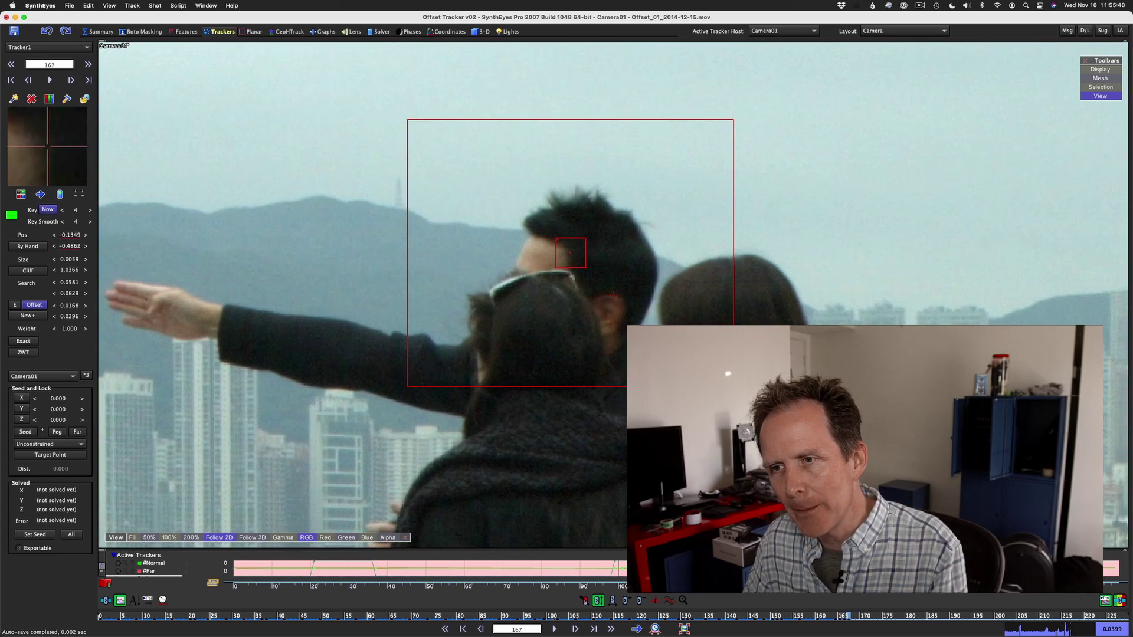
{"action": "key", "text": "period"}
{"action": "left_click_drag", "start_coordinate": [48, 148], "coordinate": [49, 149]}
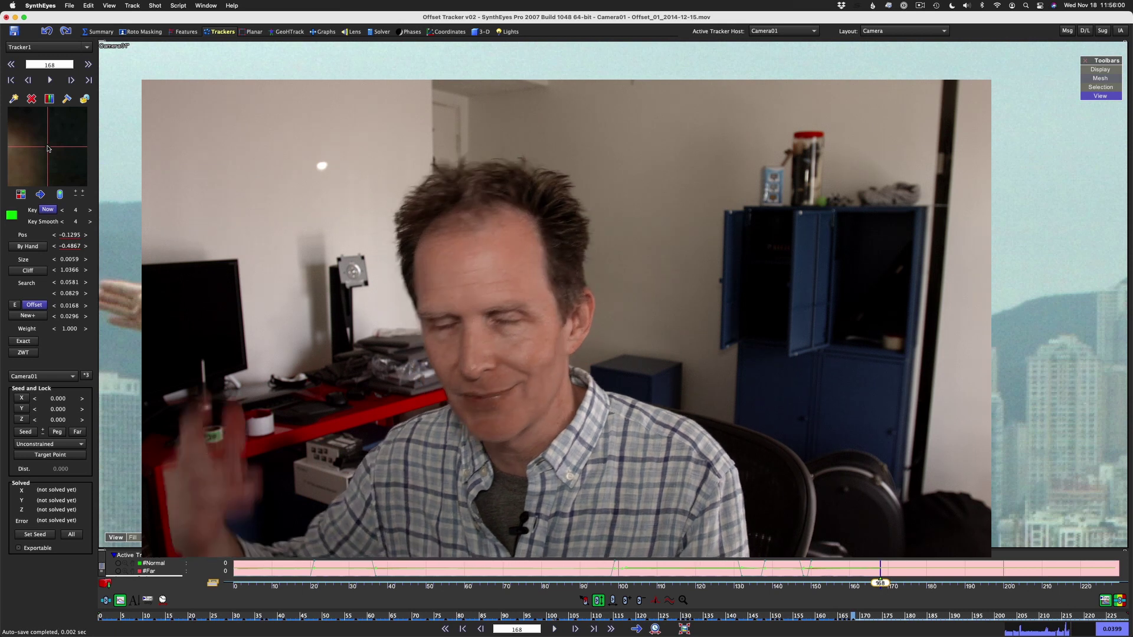
{"action": "key", "text": "d"}
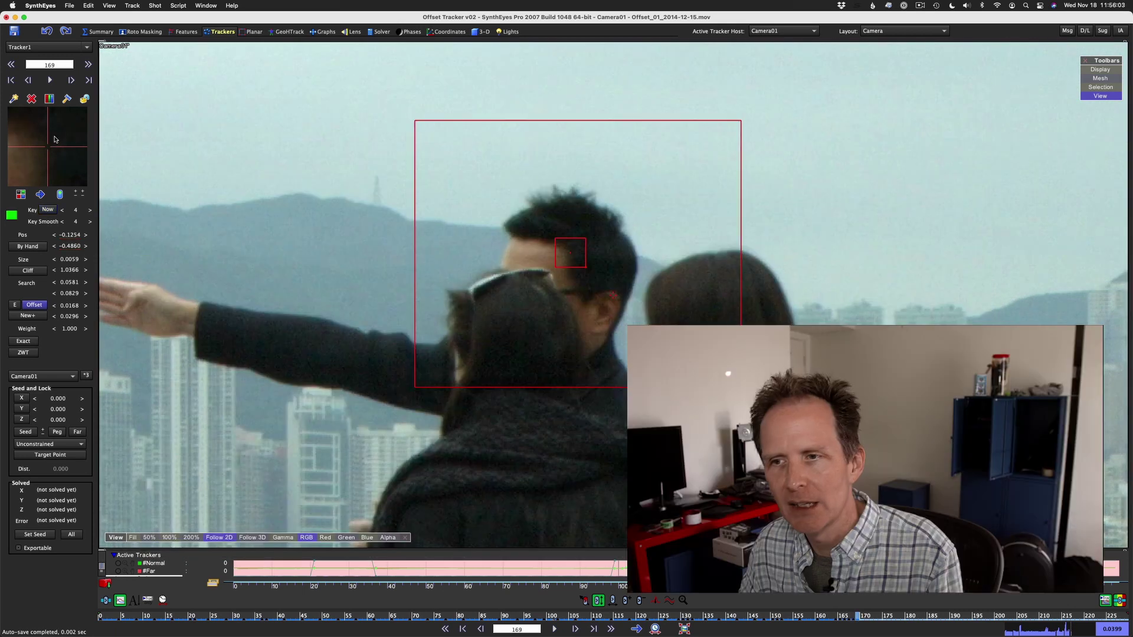
{"action": "left_click_drag", "start_coordinate": [48, 148], "coordinate": [57, 150]}
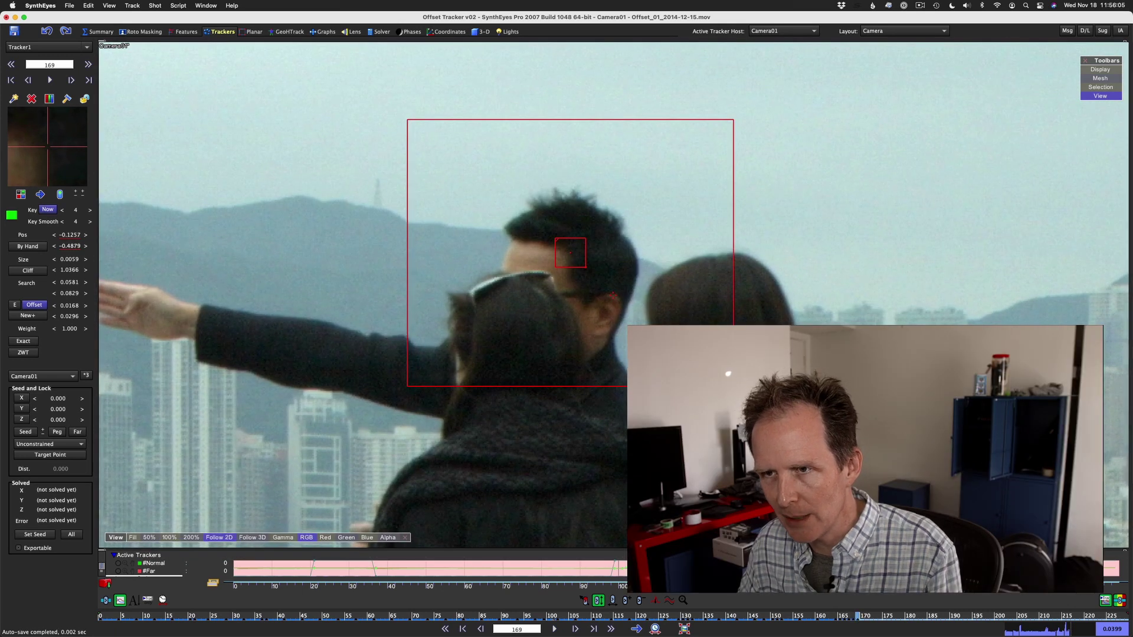
Return to frame 167, reset its key, turn off Offset, and key the tracker directly on the ear at -0.1357, -0.4859.
{"action": "key", "text": "Left"}
{"action": "key", "text": "Left"}
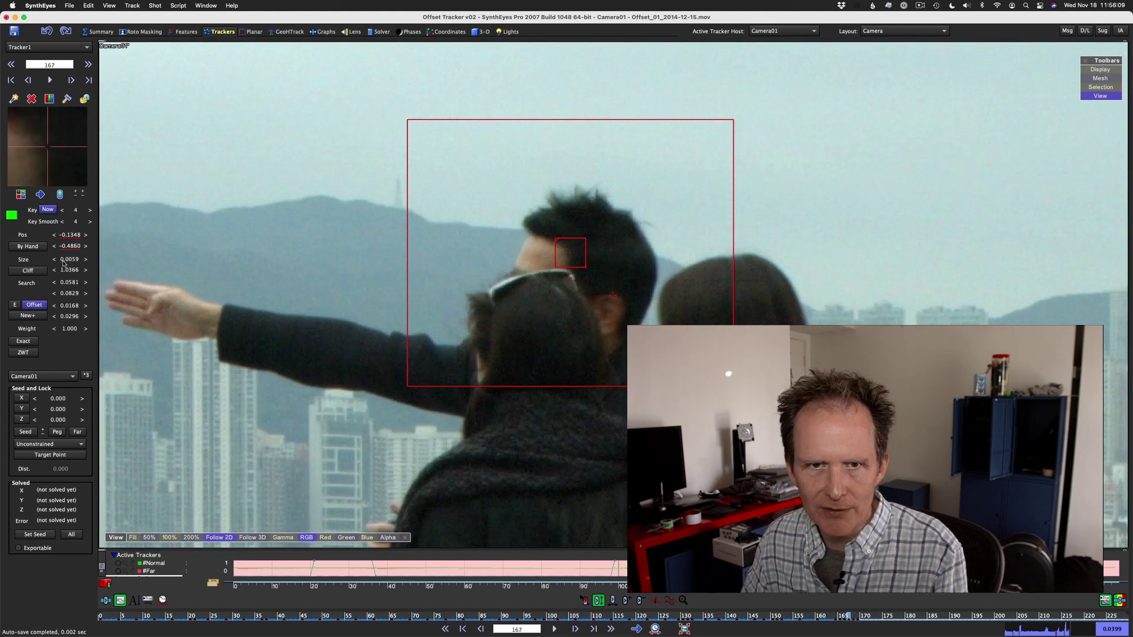
{"action": "left_click", "coordinate": [48, 210]}
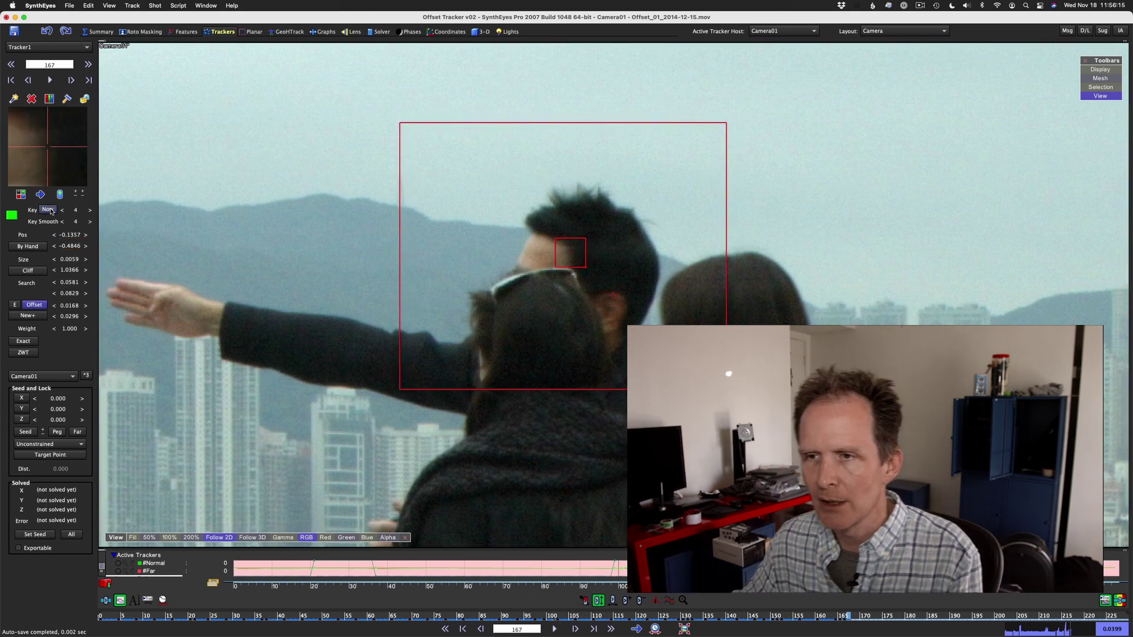
{"action": "left_click", "coordinate": [34, 305]}
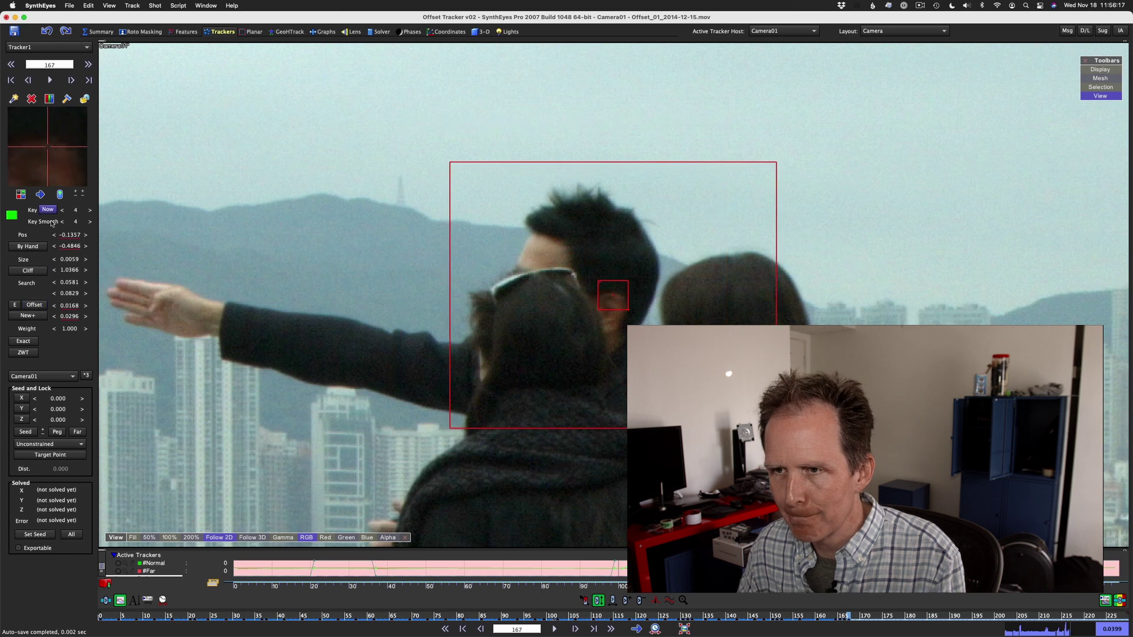
{"action": "left_click_drag", "start_coordinate": [47, 147], "coordinate": [48, 152]}
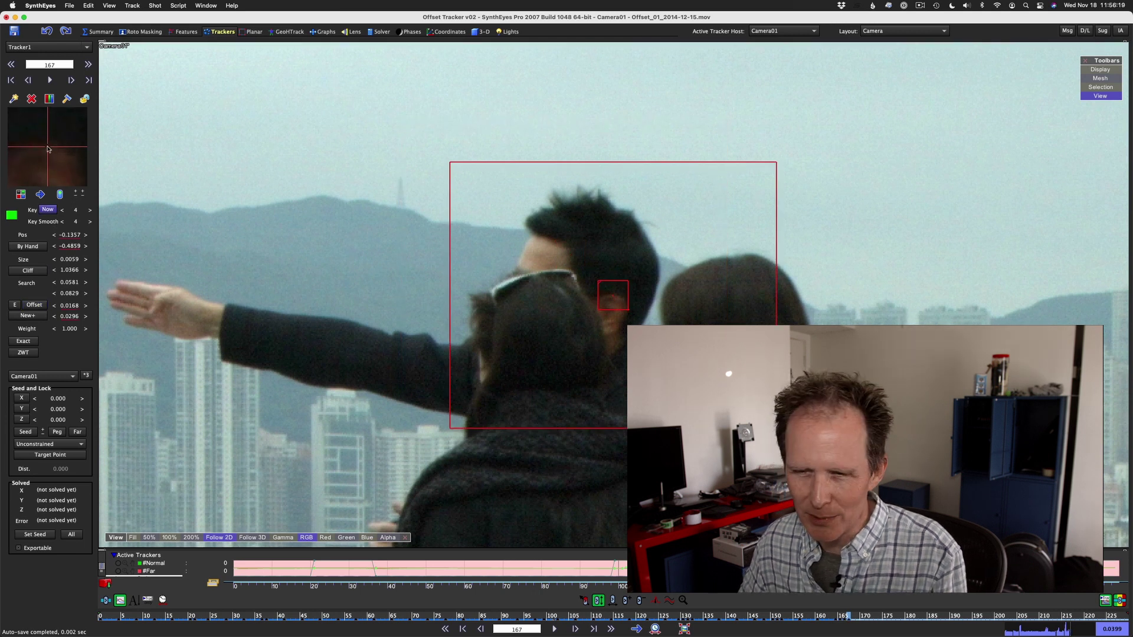
{"action": "key", "text": "Left"}
{"action": "key", "text": "Right"}
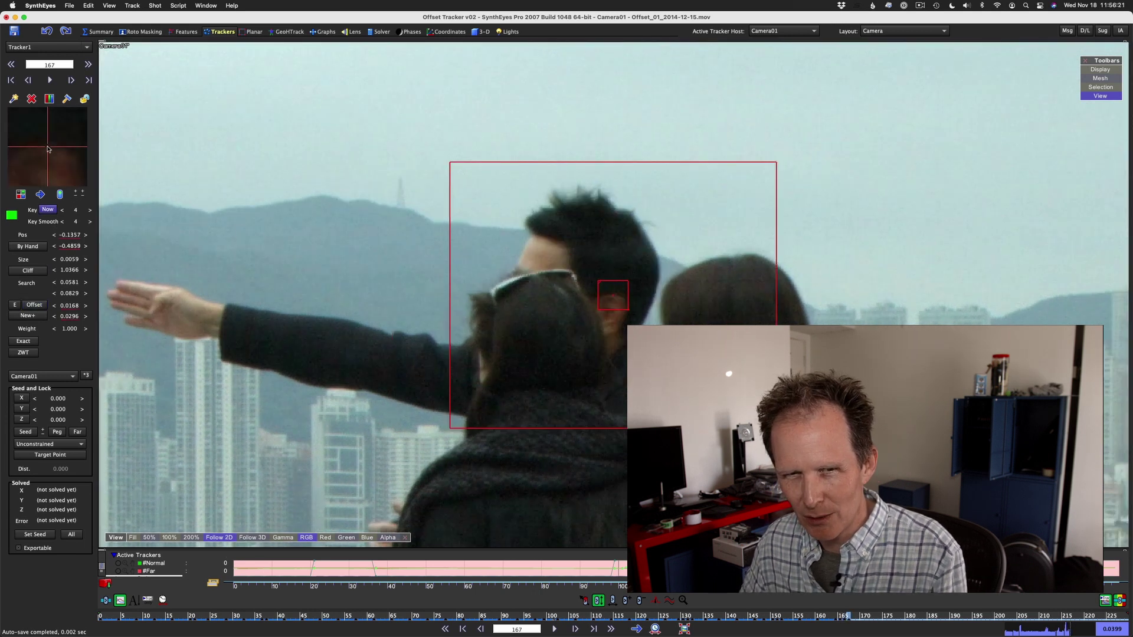
Track the ear directly from frame 167 to frame 170 and key a corrected tracker position there.
{"action": "key", "text": "Right"}
{"action": "key", "text": "Right"}
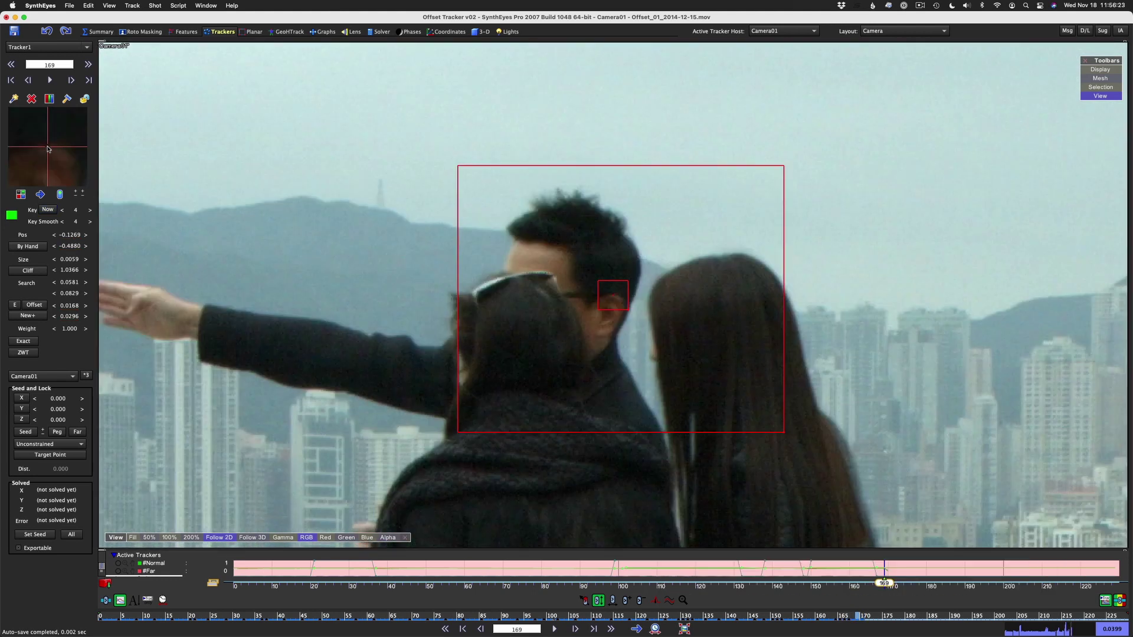
{"action": "key", "text": "Right"}
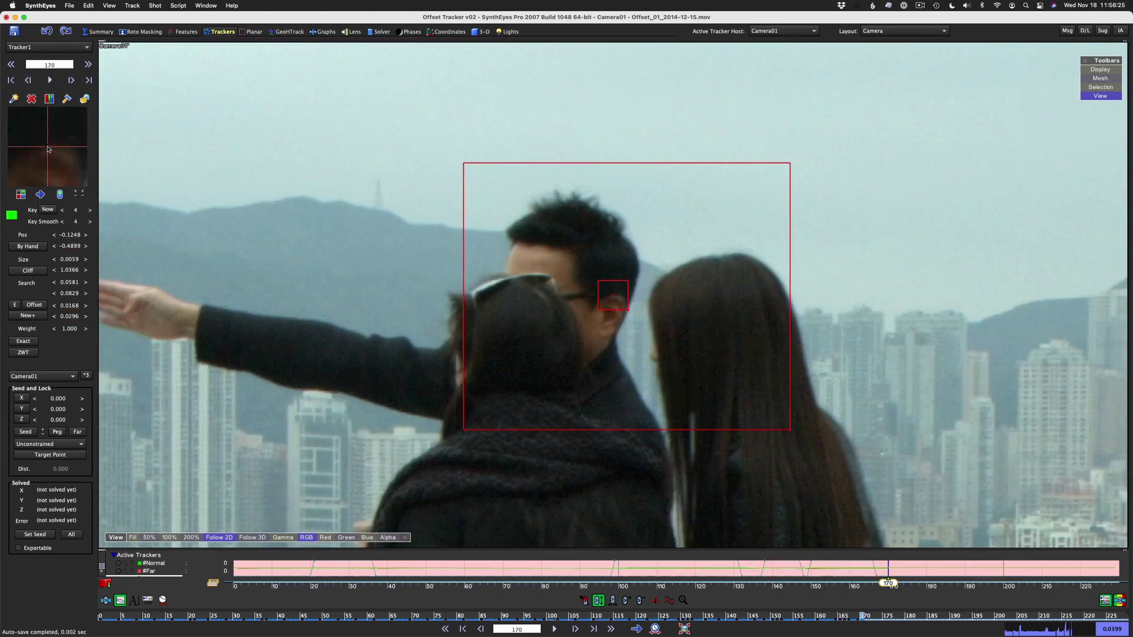
{"action": "left_click_drag", "start_coordinate": [48, 147], "coordinate": [40, 146]}
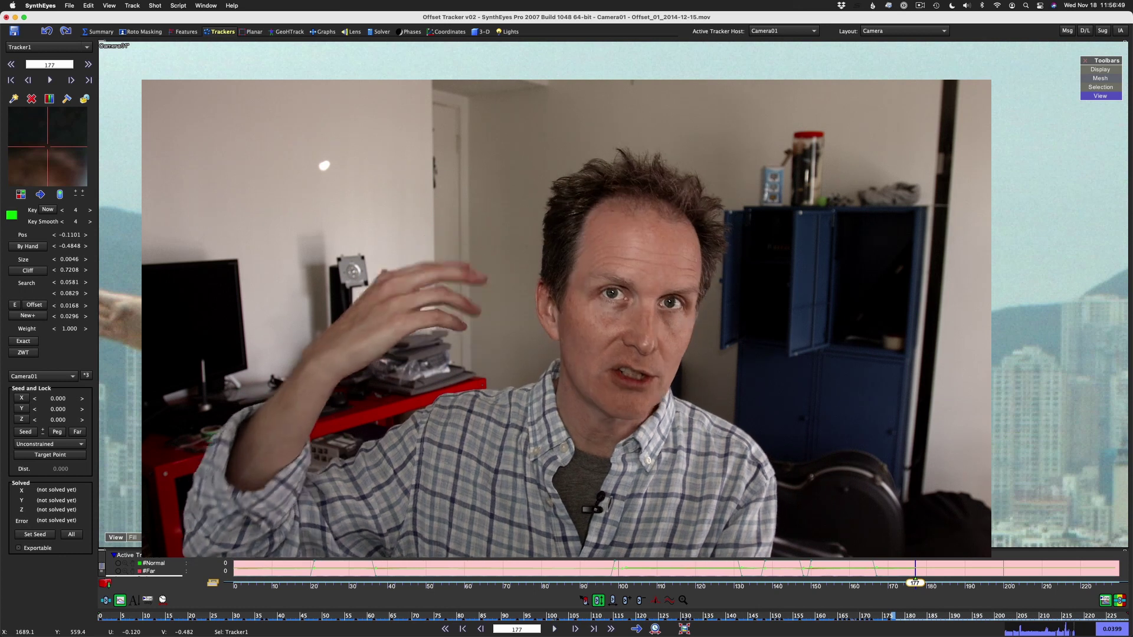
Track the ear directly forward through frame 180 to frame 190.
{"action": "key", "text": "Right"}
{"action": "key", "text": "Right"}
{"action": "key", "text": "Right"}
{"action": "key", "text": "Right"}
{"action": "key", "text": "Right"}
{"action": "key", "text": "Right"}
{"action": "key", "text": "Right"}
{"action": "key", "text": "Right"}
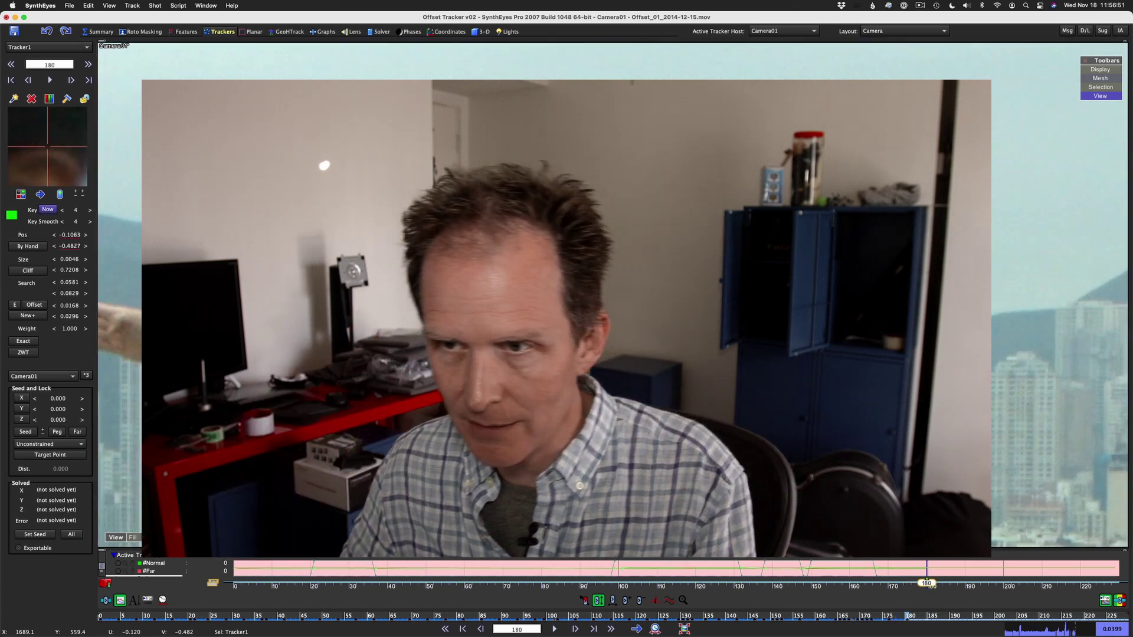
{"action": "key", "text": "Right"}
{"action": "key", "text": "Right"}
{"action": "key", "text": "Right"}
{"action": "key", "text": "Right"}
{"action": "key", "text": "Right"}
{"action": "key", "text": "Right"}
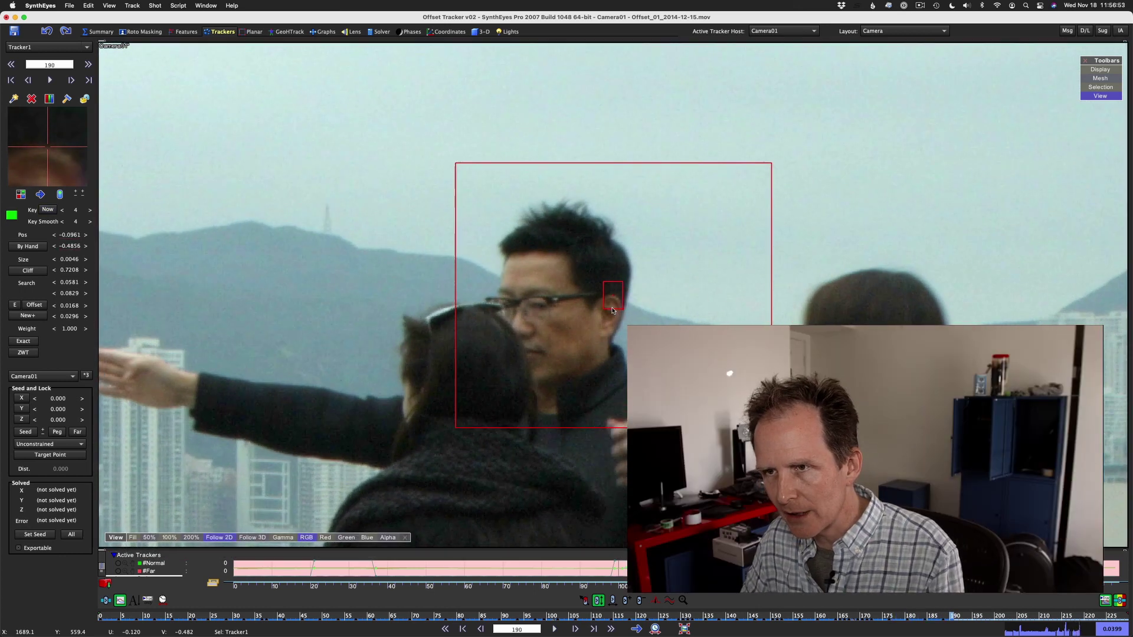
Recheck the track at frame 188, continue to frame 192, and enlarge the tracker pattern there to size 0.0055 and aspect 1.1109.
{"action": "key", "text": "Left"}
{"action": "key", "text": "Left"}
{"action": "key", "text": "Left"}
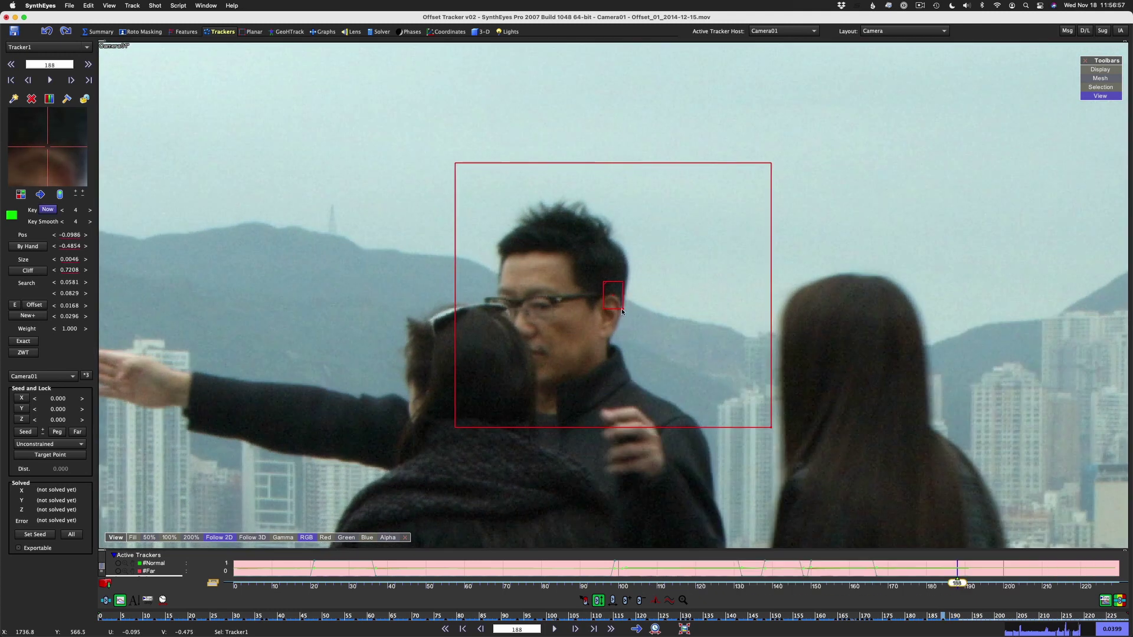
{"action": "key", "text": "Right"}
{"action": "key", "text": "Right"}
{"action": "key", "text": "Right"}
{"action": "key", "text": "Right"}
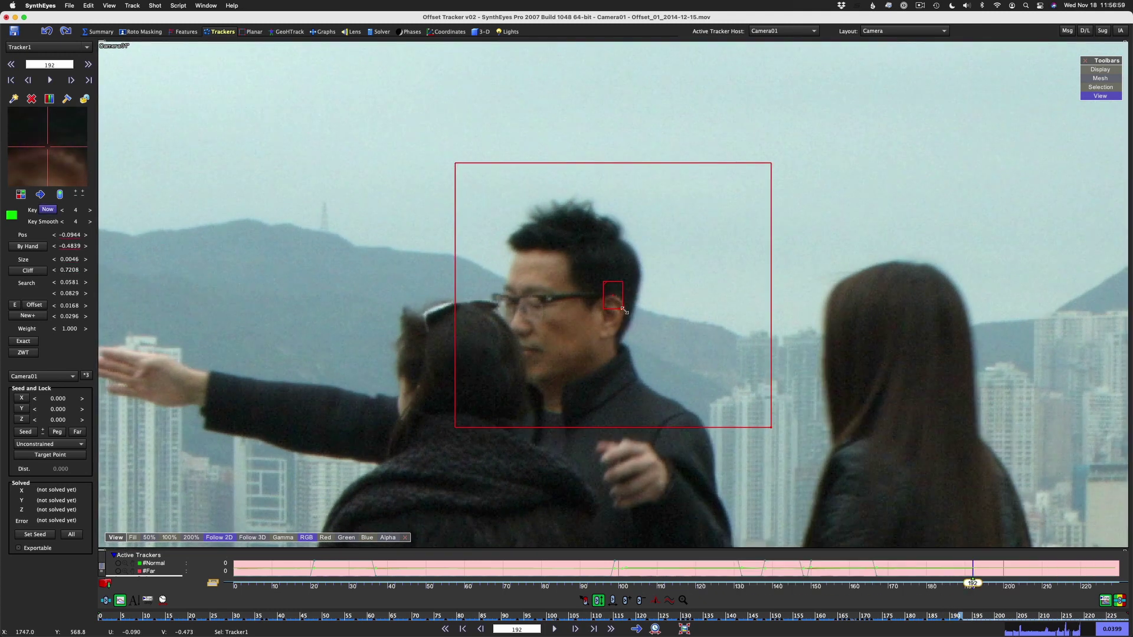
{"action": "left_click_drag", "start_coordinate": [623, 308], "coordinate": [628, 309]}
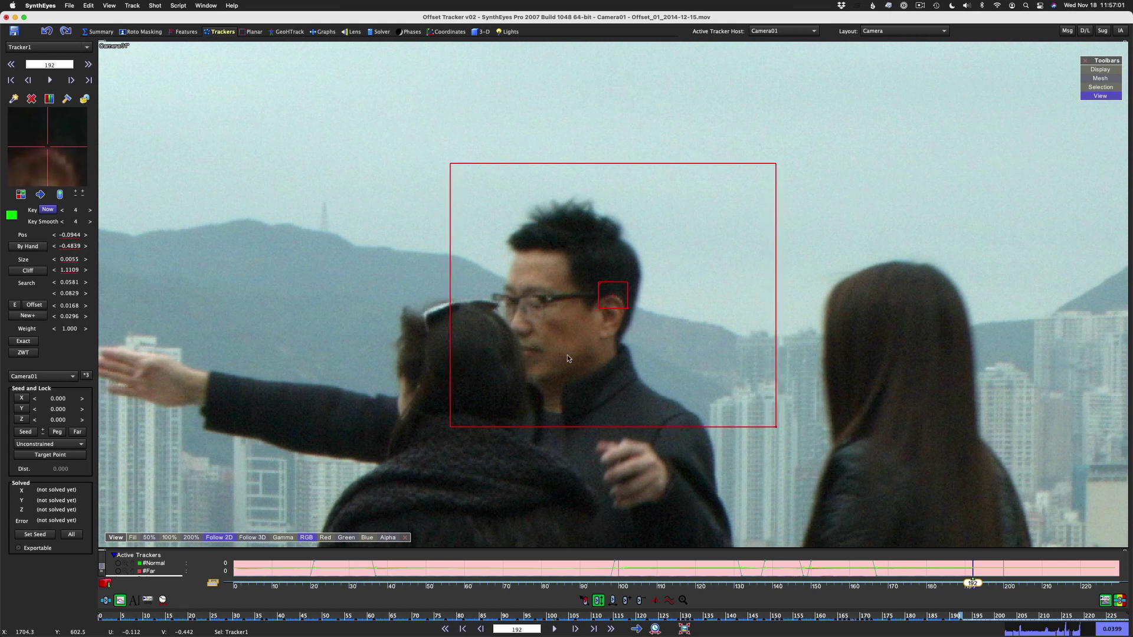
Track the ear with the widened pattern from frame 192 to frame 201.
{"action": "key", "text": "Right"}
{"action": "key", "text": "Right"}
{"action": "key", "text": "Right"}
{"action": "key", "text": "Right"}
{"action": "key", "text": "Right"}
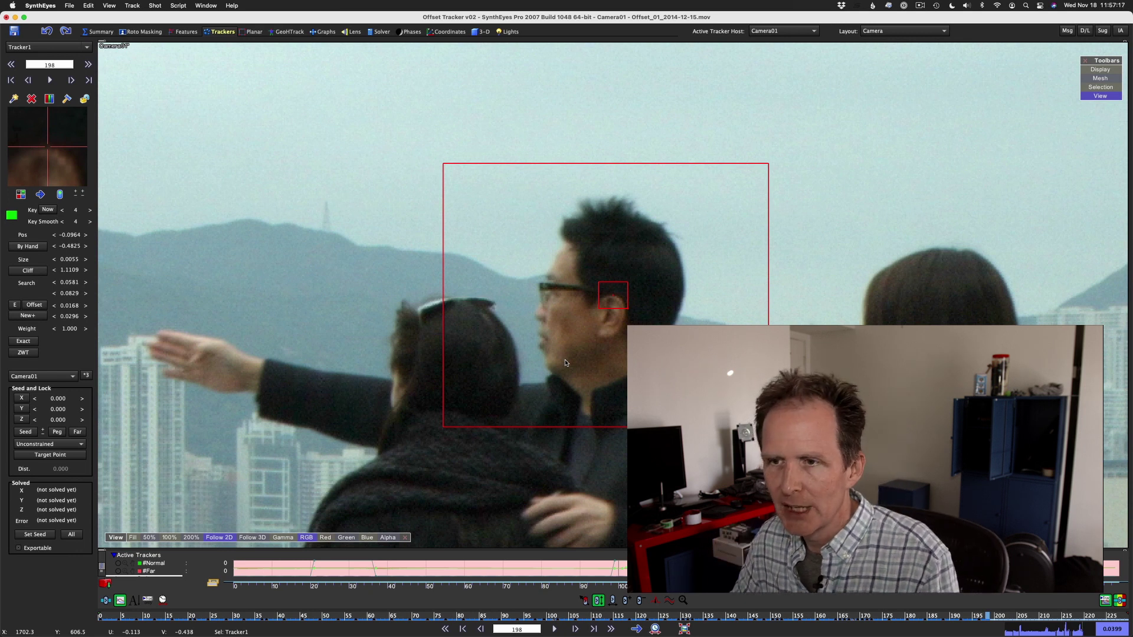
{"action": "key", "text": "d"}
{"action": "key", "text": "d"}
{"action": "key", "text": "d"}
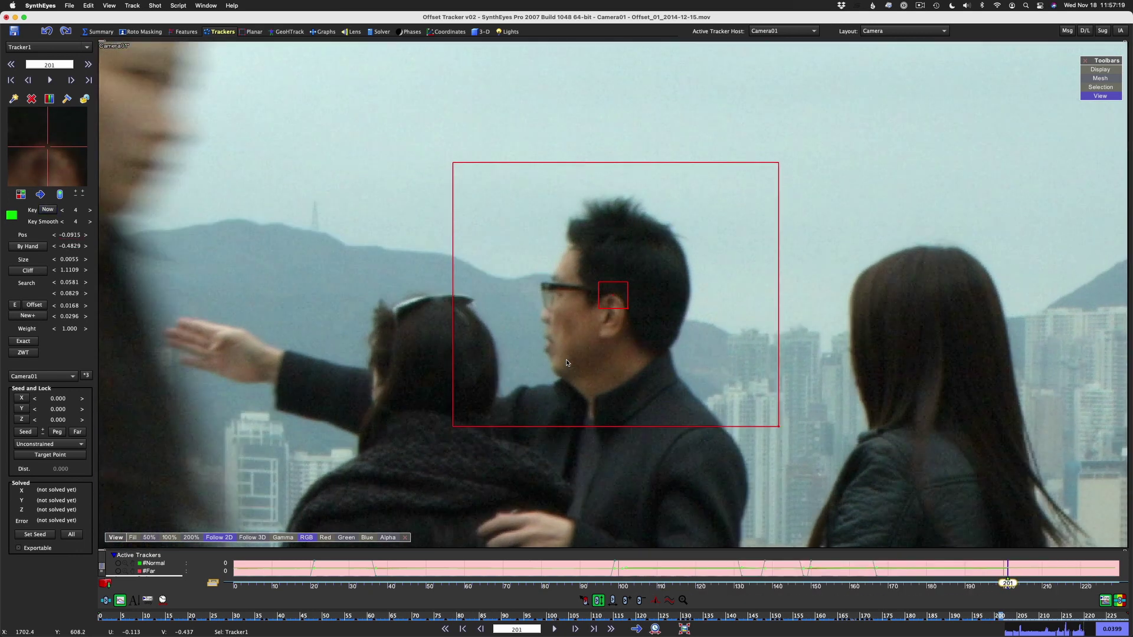
Track the ear from frame 201 to frame 206, the last frame before the passing woman covers it.
{"action": "scroll", "coordinate": [561, 354], "scroll_direction": "down", "scroll_amount": 4}
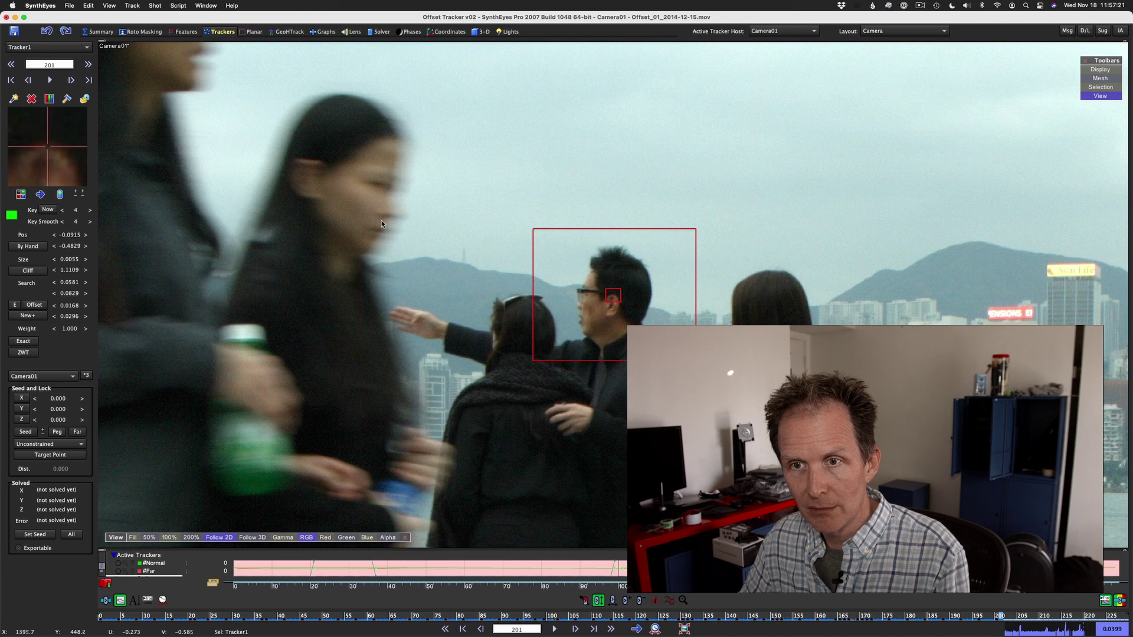
{"action": "scroll", "coordinate": [451, 263], "scroll_direction": "down", "scroll_amount": 3}
{"action": "key", "text": "Right"}
{"action": "key", "text": "Right"}
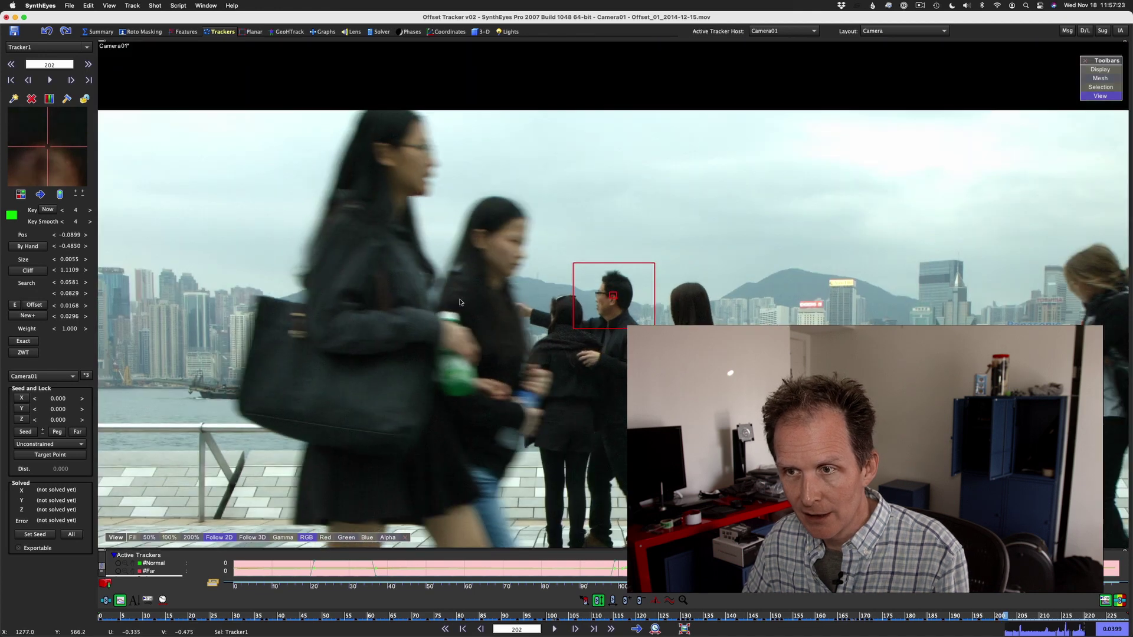
{"action": "key", "text": "Right"}
{"action": "key", "text": "Right"}
{"action": "key", "text": "Right"}
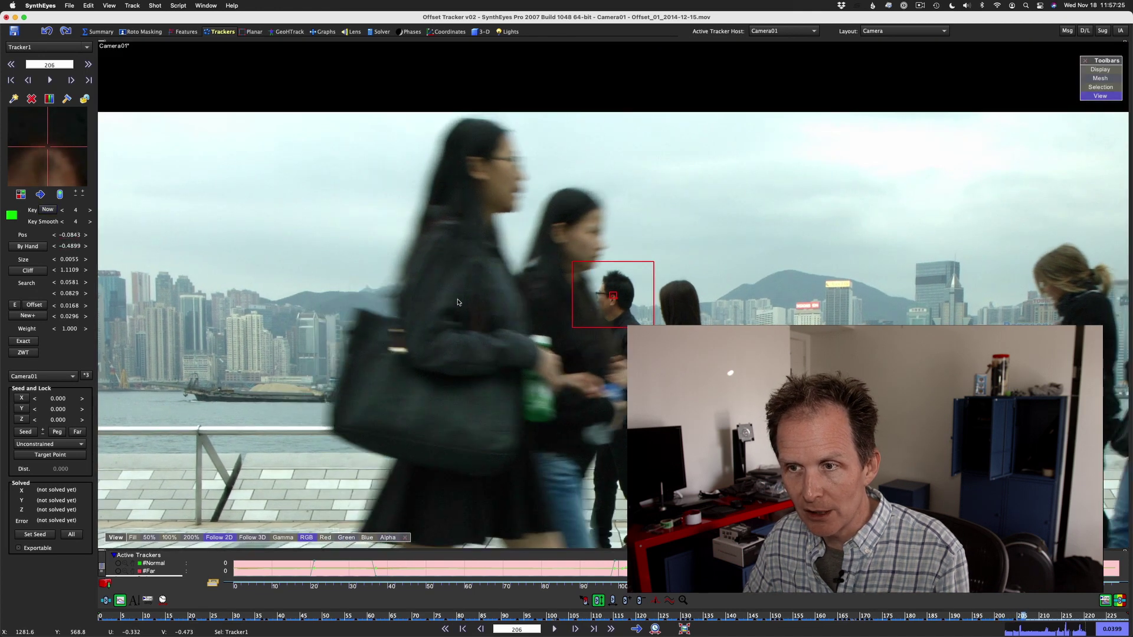
Try to track the ear on to frame 208 behind the passing woman, and return to frame 206.
{"action": "key", "text": "Right"}
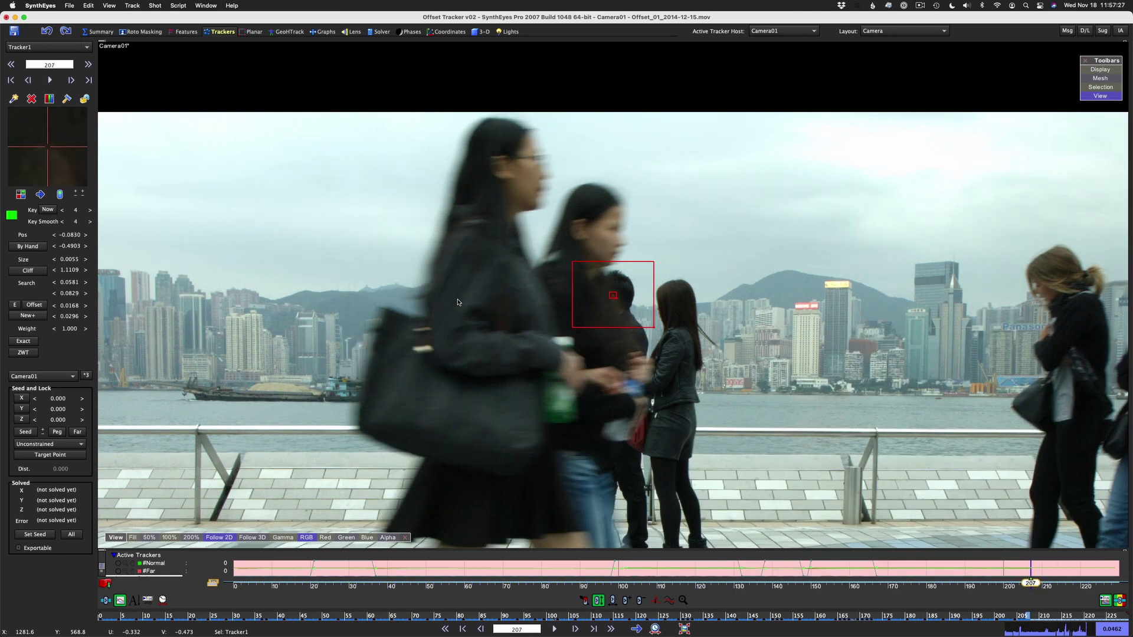
{"action": "key", "text": "Right"}
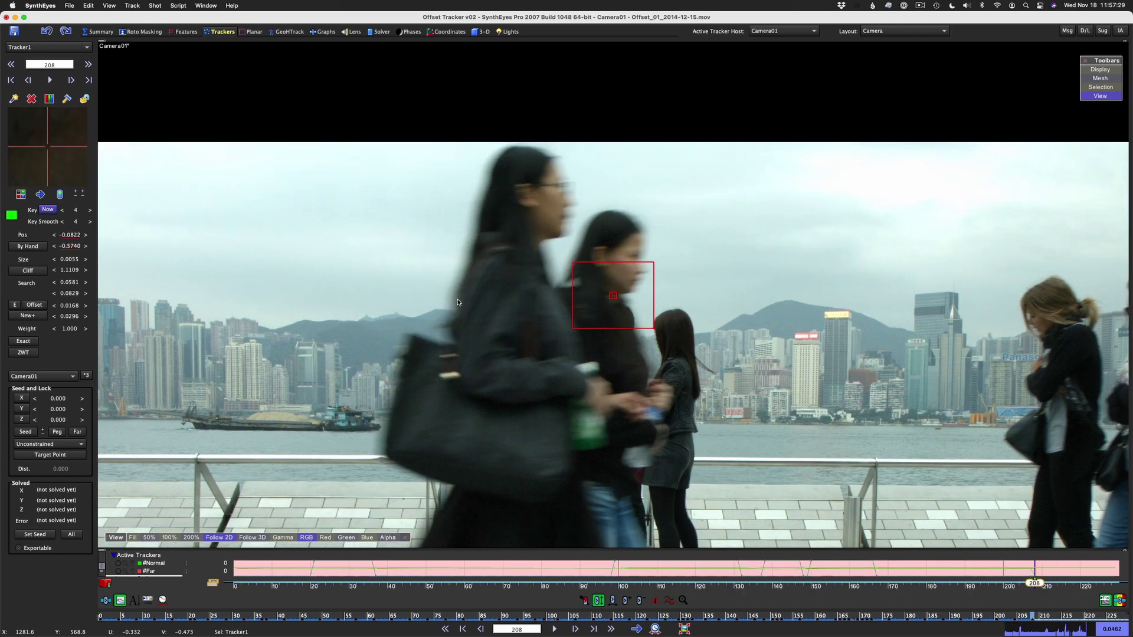
{"action": "key", "text": "Left"}
{"action": "key", "text": "Left"}
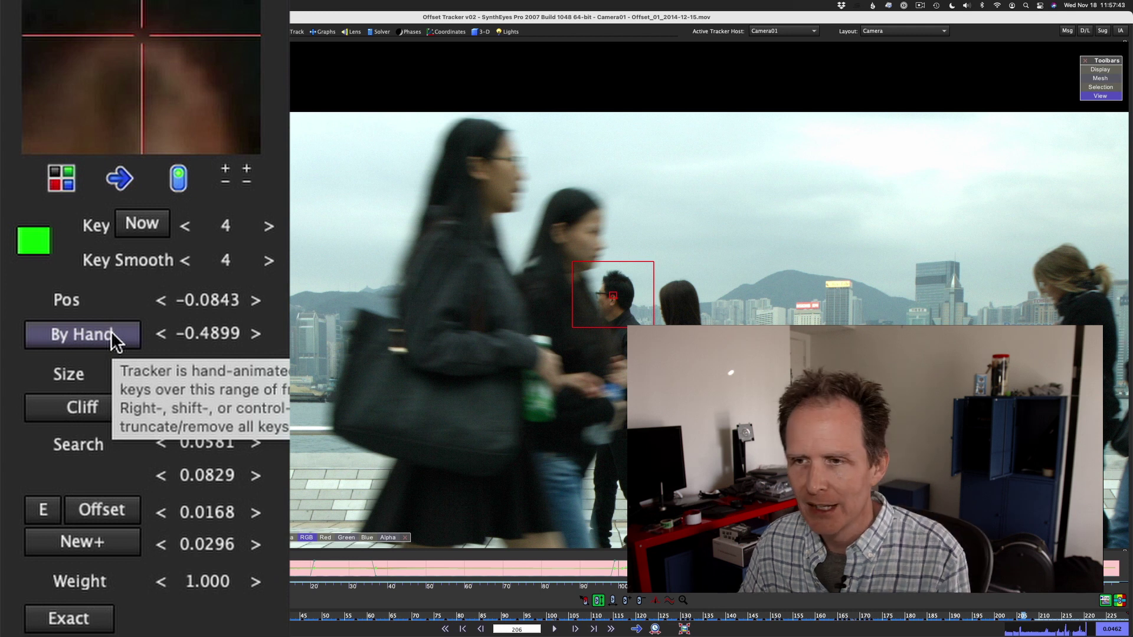
Key the ear position at frame 206, advance to frame 207, and reset the tracker position there.
{"action": "left_click", "coordinate": [141, 34]}
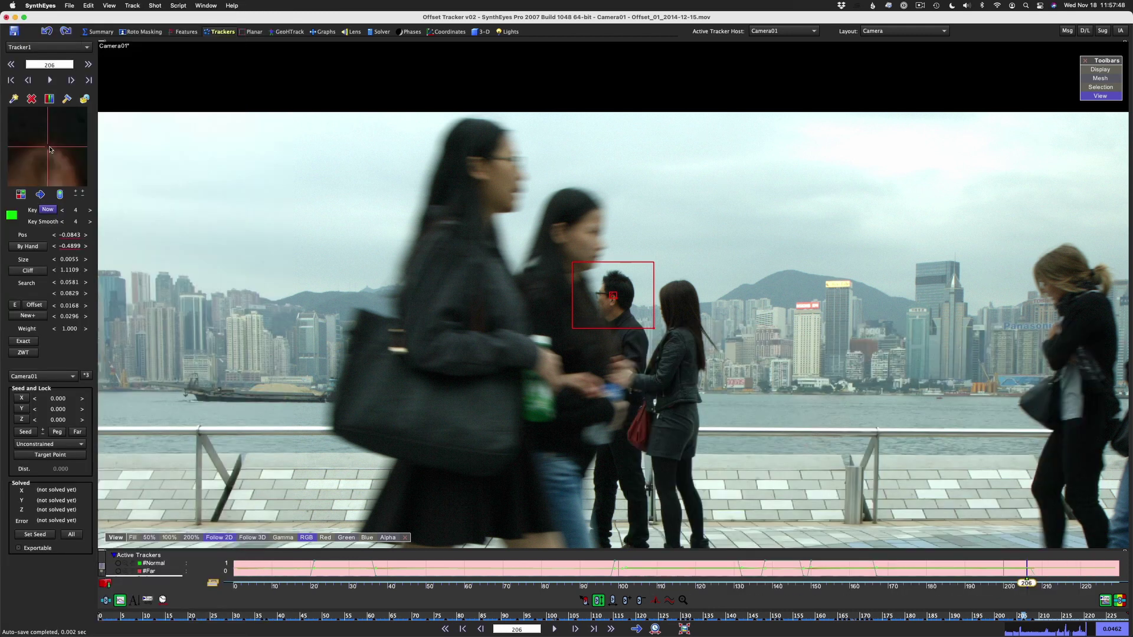
{"action": "key", "text": "d"}
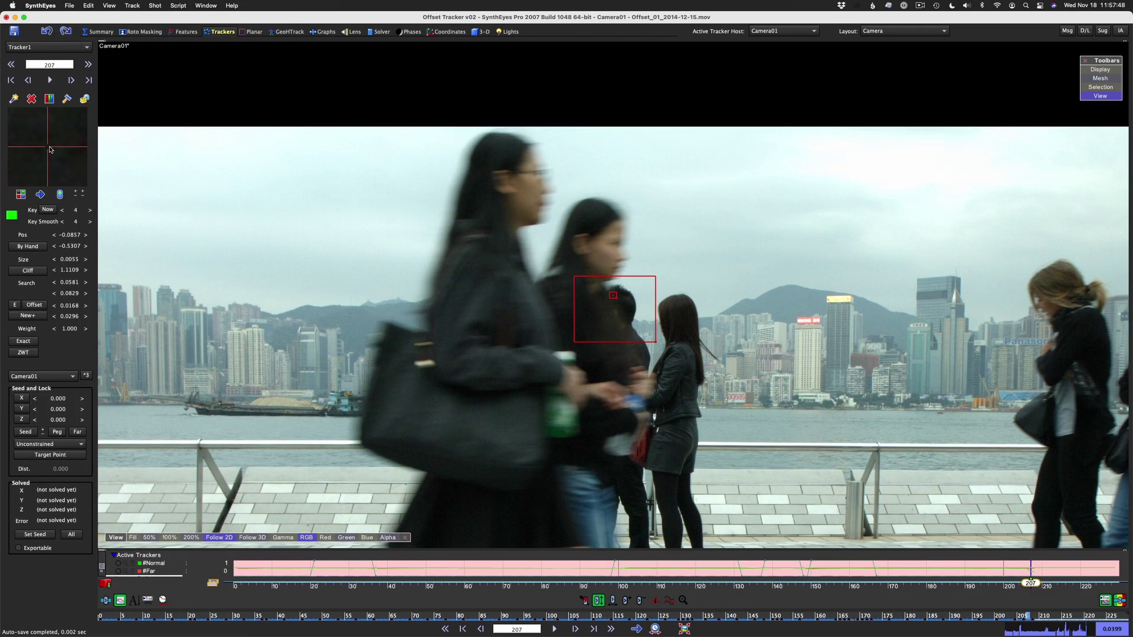
{"action": "left_click", "coordinate": [49, 211]}
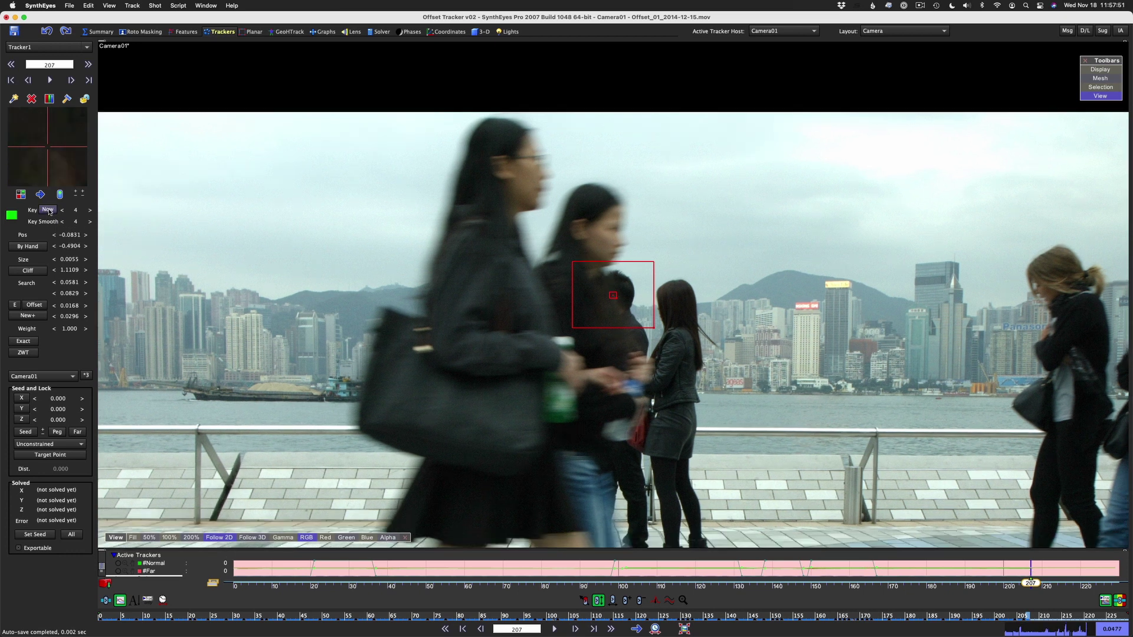
Key the faintly visible ear at -0.0833, -0.4899 on frame 207 and turn on By Hand tracking from that frame.
{"action": "scroll", "coordinate": [511, 305], "scroll_direction": "up", "scroll_amount": 4}
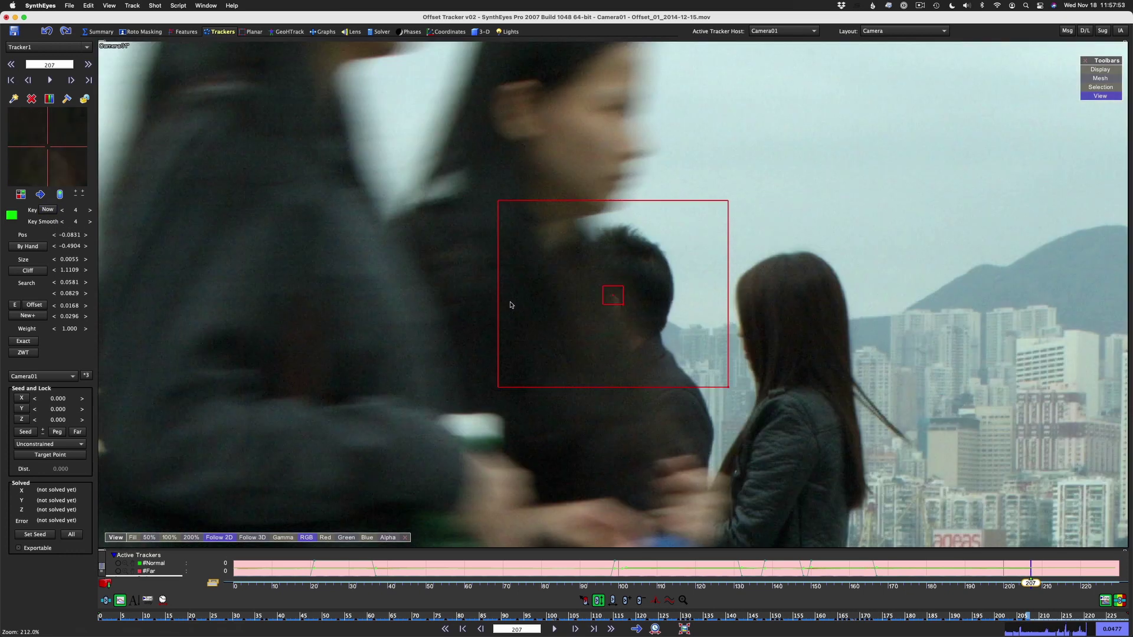
{"action": "scroll", "coordinate": [511, 305], "scroll_direction": "up", "scroll_amount": 3}
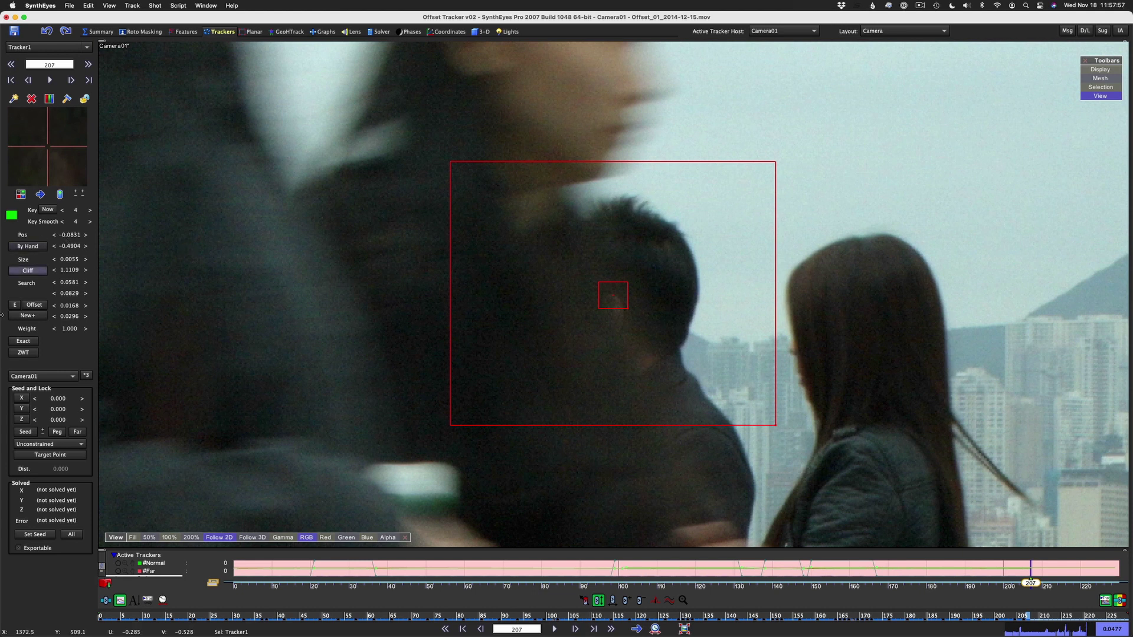
{"action": "key", "text": "a"}
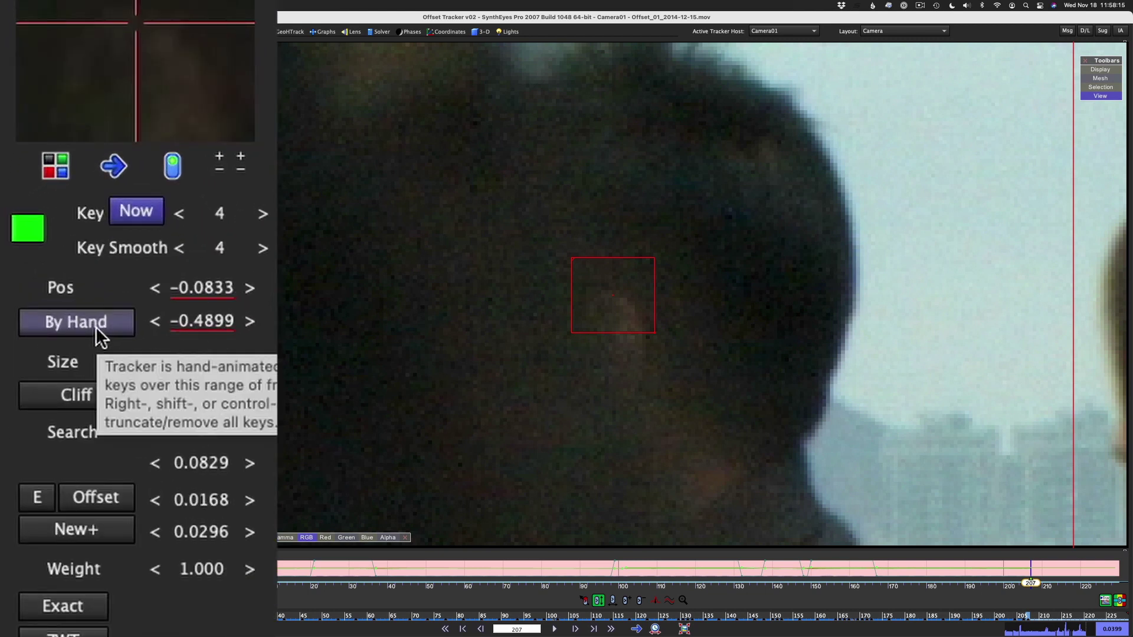
{"action": "left_click", "coordinate": [96, 327]}
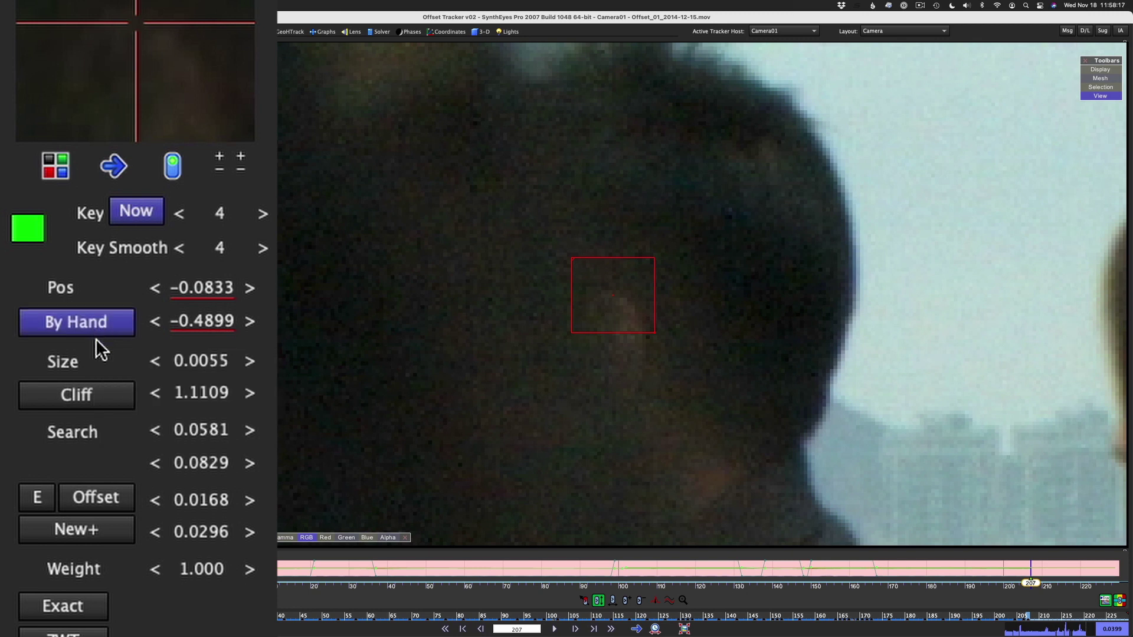
{"action": "scroll", "coordinate": [481, 384], "scroll_direction": "down", "scroll_amount": 6}
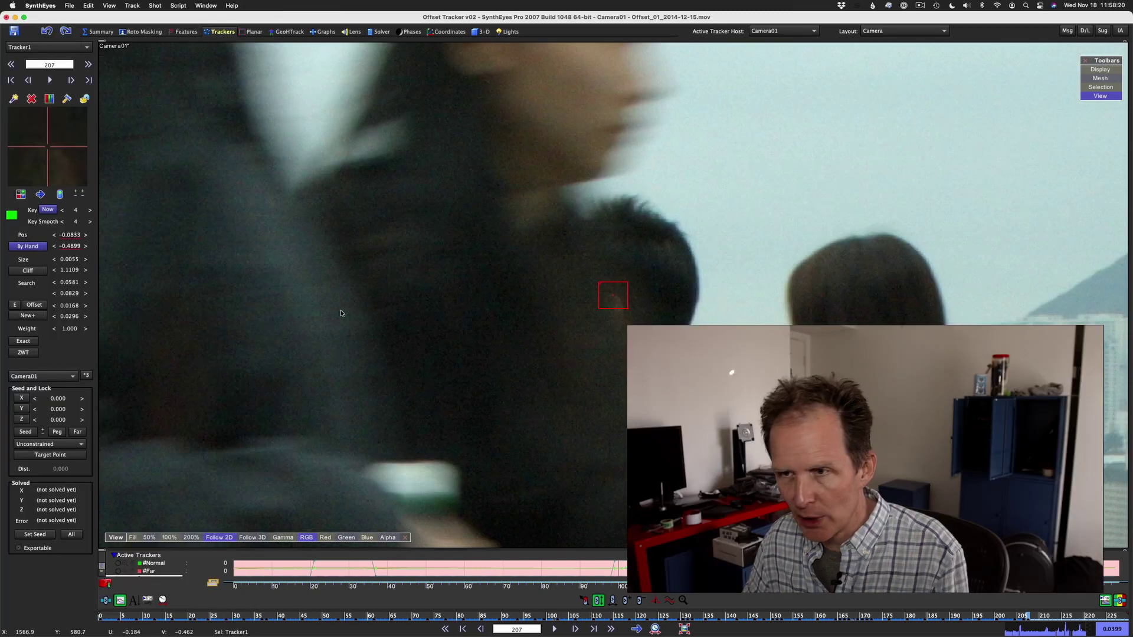
Advance to frame 215, where the ear re-emerges behind the passing woman, and key its position at -0.0852, -0.4938.
{"action": "key", "text": "Right"}
{"action": "key", "text": "Right"}
{"action": "key", "text": "Right"}
{"action": "key", "text": "Right"}
{"action": "key", "text": "Right"}
{"action": "key", "text": "Right"}
{"action": "key", "text": "Right"}
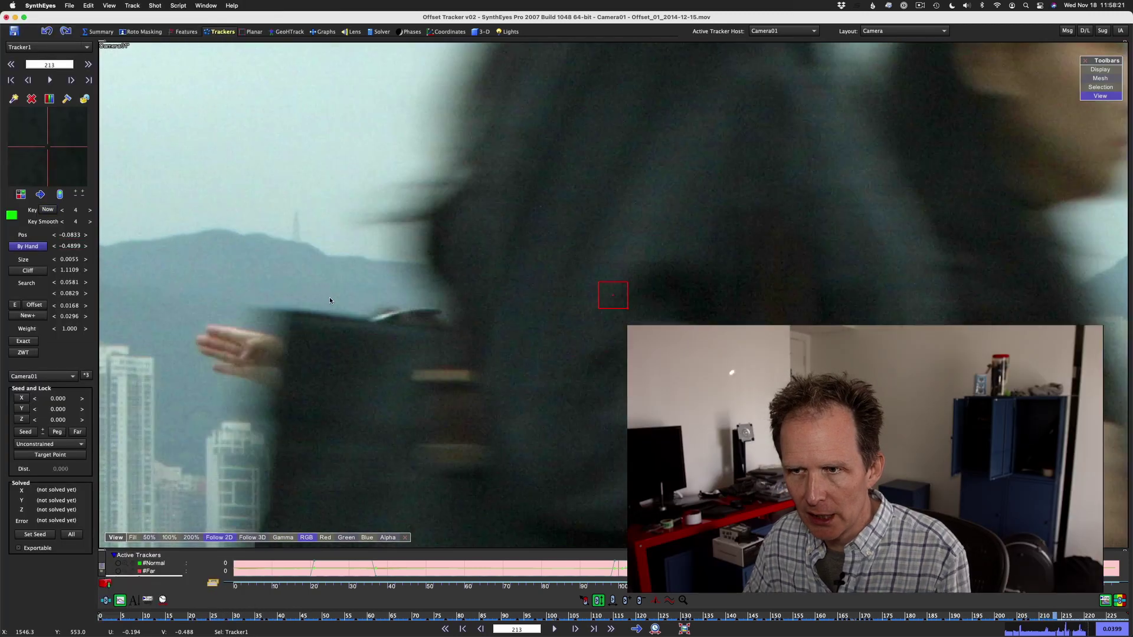
{"action": "key", "text": "Right"}
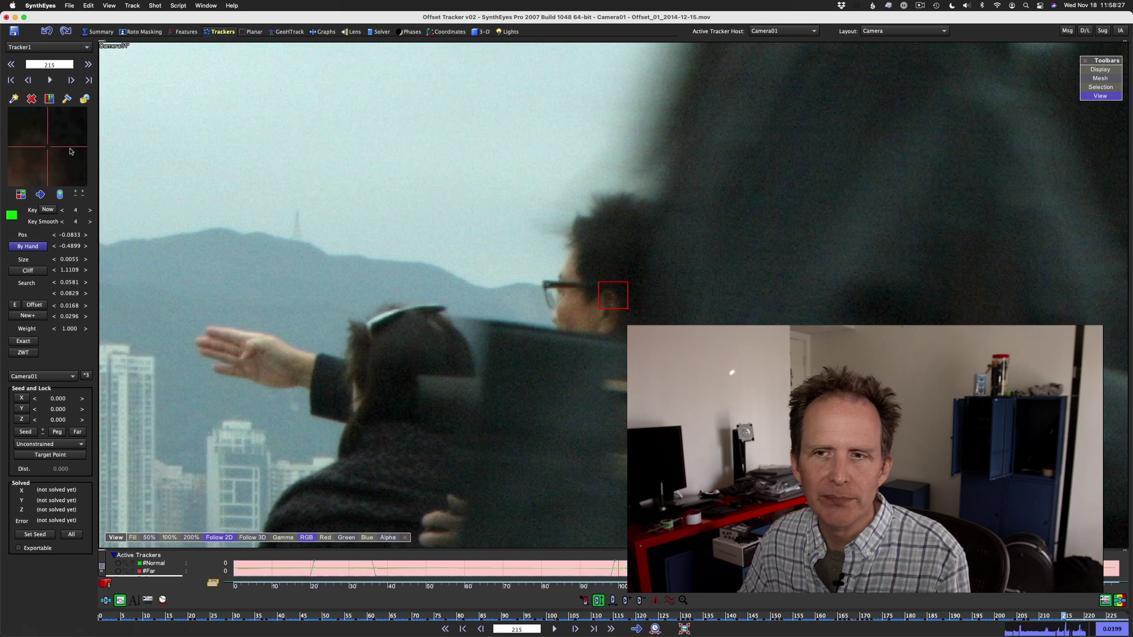
{"action": "left_click_drag", "start_coordinate": [68, 151], "coordinate": [79, 161]}
{"action": "left_click_drag", "start_coordinate": [325, 296], "coordinate": [324, 294]}
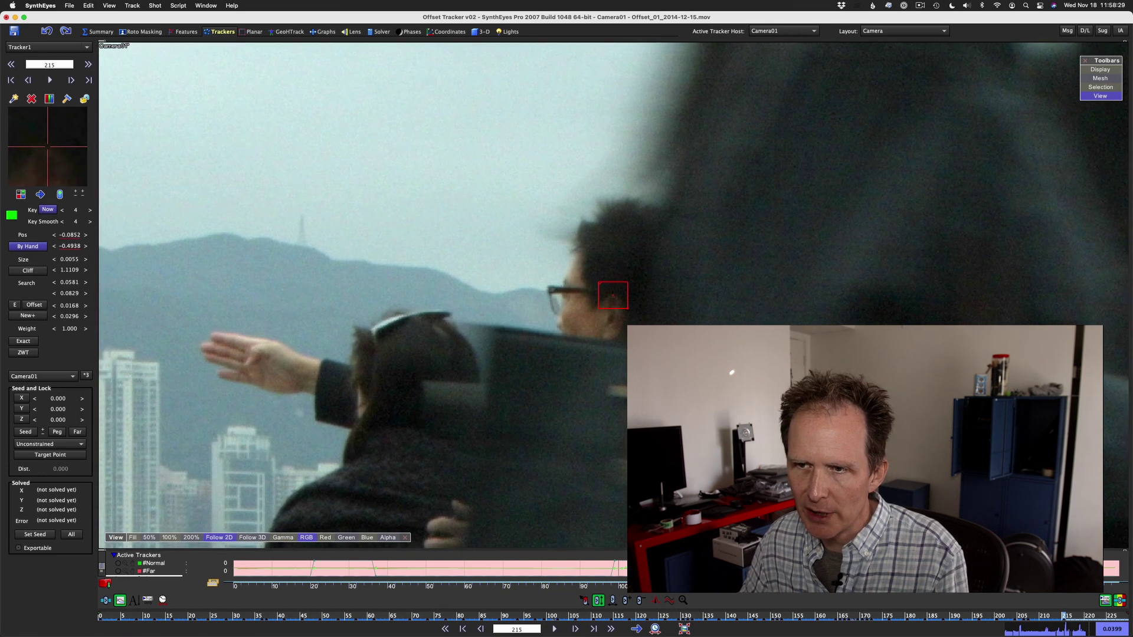
Compare the ear positions at both ends of the by-hand section and step through its first frames up to 211.
{"action": "key", "text": "f"}
{"action": "key", "text": "a"}
{"action": "key", "text": "f"}
{"action": "key", "text": "a"}
{"action": "key", "text": "f"}
{"action": "key", "text": "a"}
{"action": "key", "text": "f"}
{"action": "key", "text": "a"}
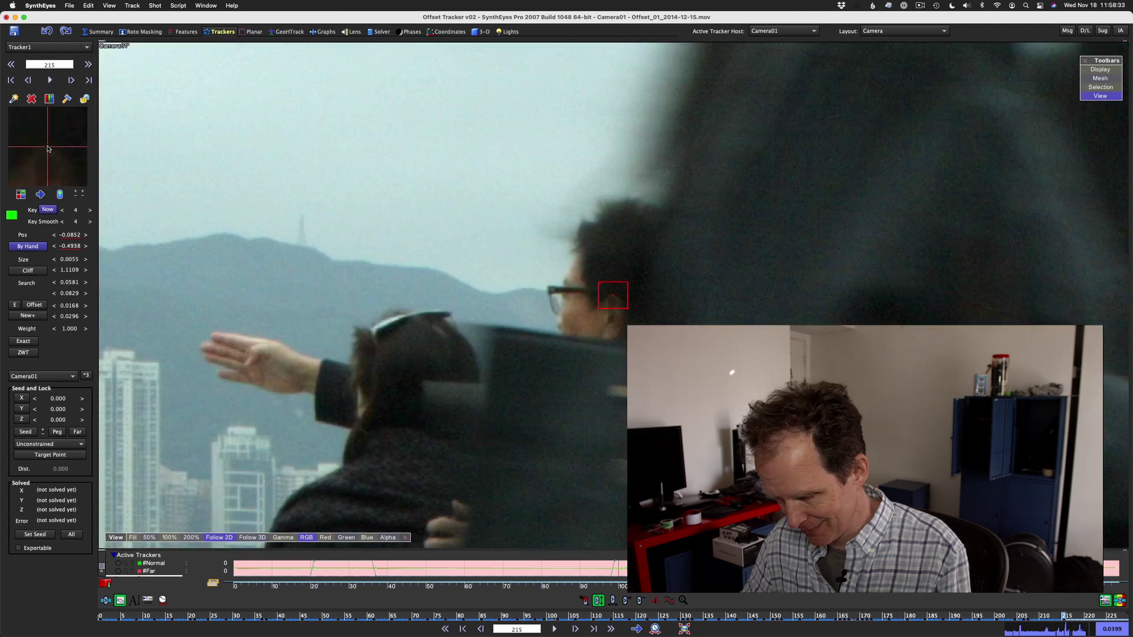
{"action": "key", "text": "f"}
{"action": "key", "text": "a"}
{"action": "key", "text": "a"}
{"action": "key", "text": "d"}
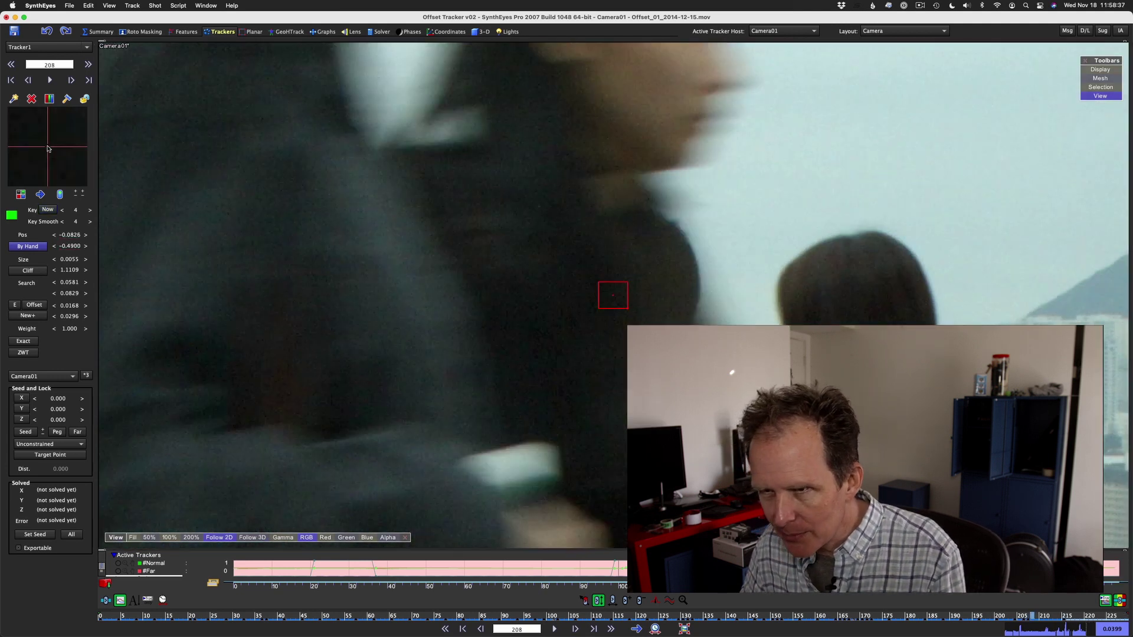
{"action": "key", "text": "d"}
{"action": "key", "text": "d"}
{"action": "key", "text": "d"}
Review the tracker's motion from frame 205 to frame 212, checking how it travels behind the passing woman.
{"action": "scroll", "coordinate": [638, 278], "scroll_direction": "down", "scroll_amount": 5}
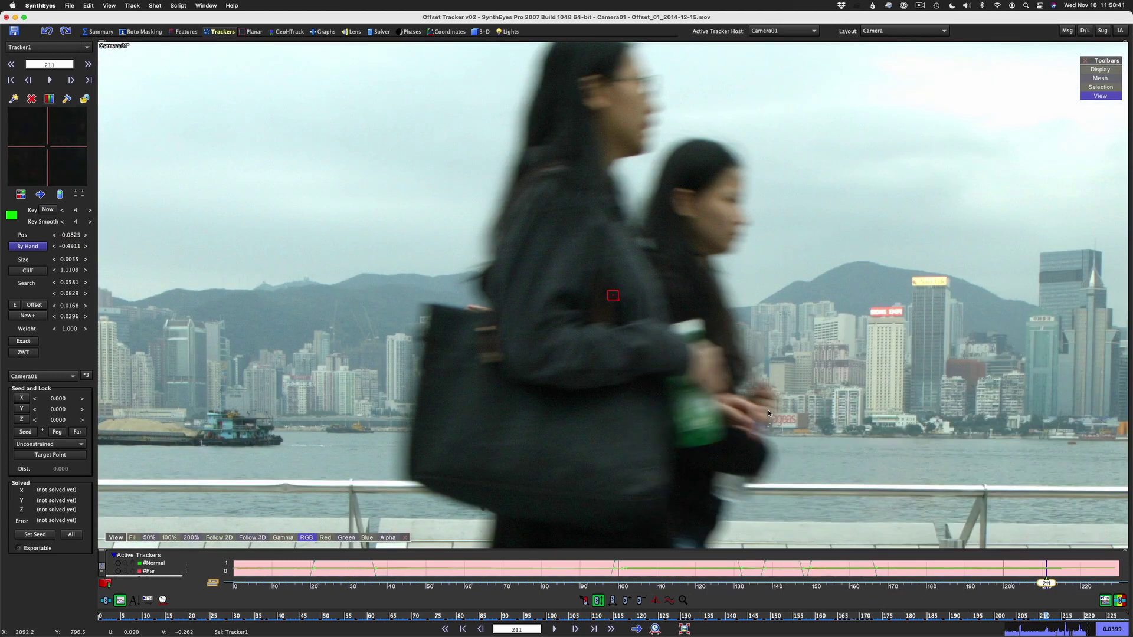
{"action": "key", "text": "a"}
{"action": "key", "text": "a"}
{"action": "key", "text": "a"}
{"action": "key", "text": "a"}
{"action": "key", "text": "a"}
{"action": "key", "text": "a"}
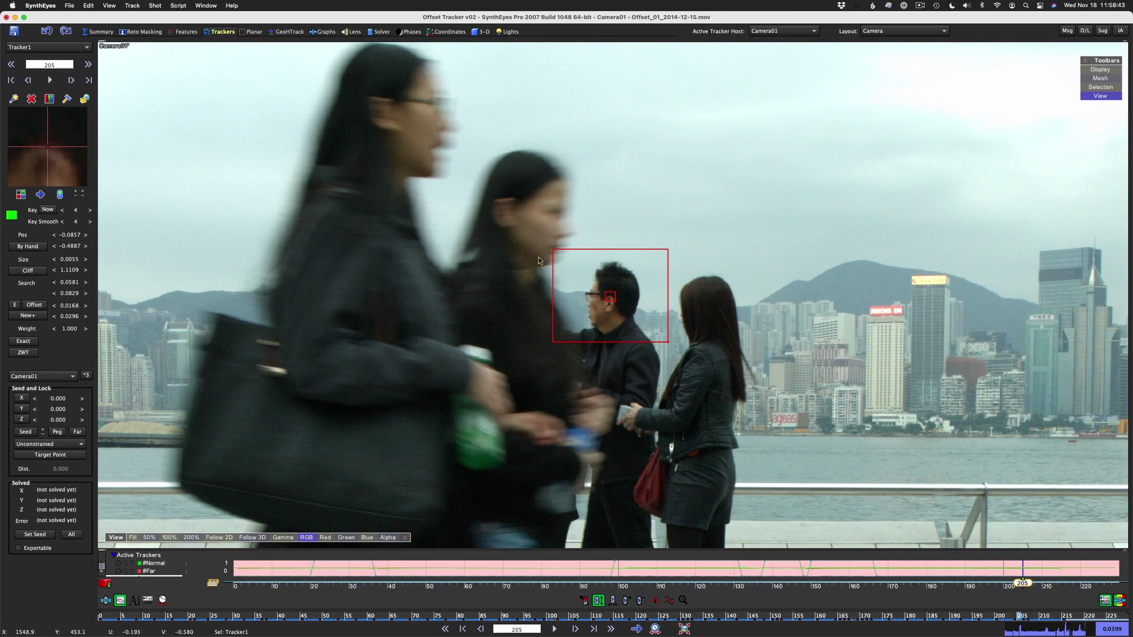
{"action": "scroll", "coordinate": [626, 298], "scroll_direction": "up", "scroll_amount": 6}
{"action": "key", "text": "d"}
{"action": "key", "text": "d"}
{"action": "key", "text": "d"}
{"action": "key", "text": "d"}
{"action": "key", "text": "d"}
{"action": "key", "text": "d"}
{"action": "key", "text": "d"}
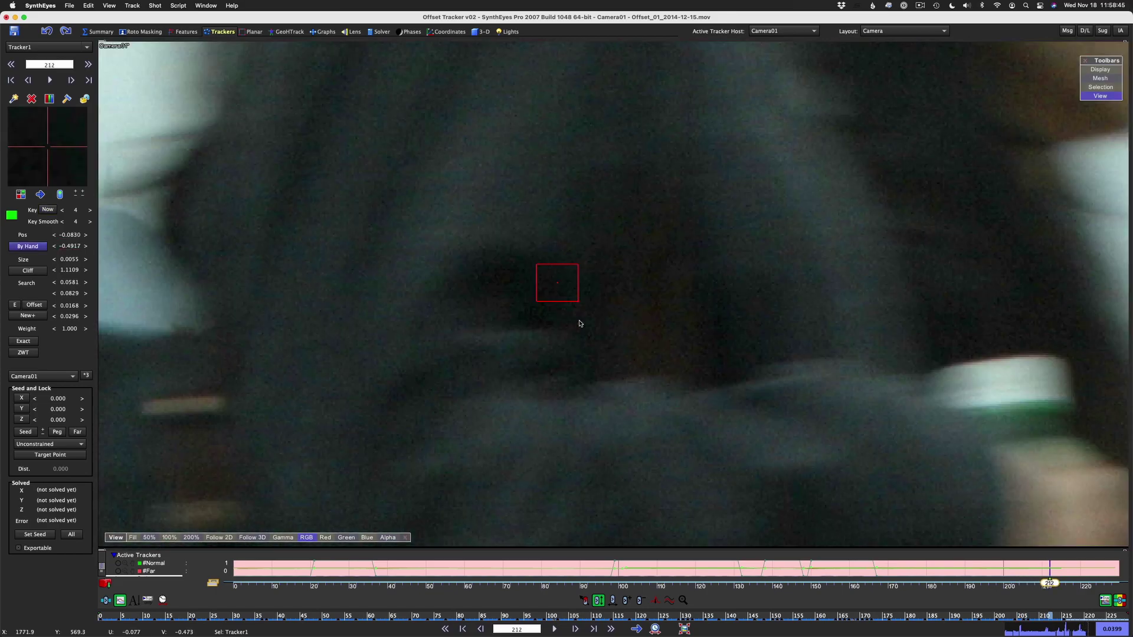
Compare the ear on frames 215 and 216, refine the frame 215 key to -0.0851, -0.4939, and advance to frame 216.
{"action": "scroll", "coordinate": [579, 323], "scroll_direction": "down", "scroll_amount": 5}
{"action": "key", "text": "s"}
{"action": "key", "text": "s"}
{"action": "key", "text": "s"}
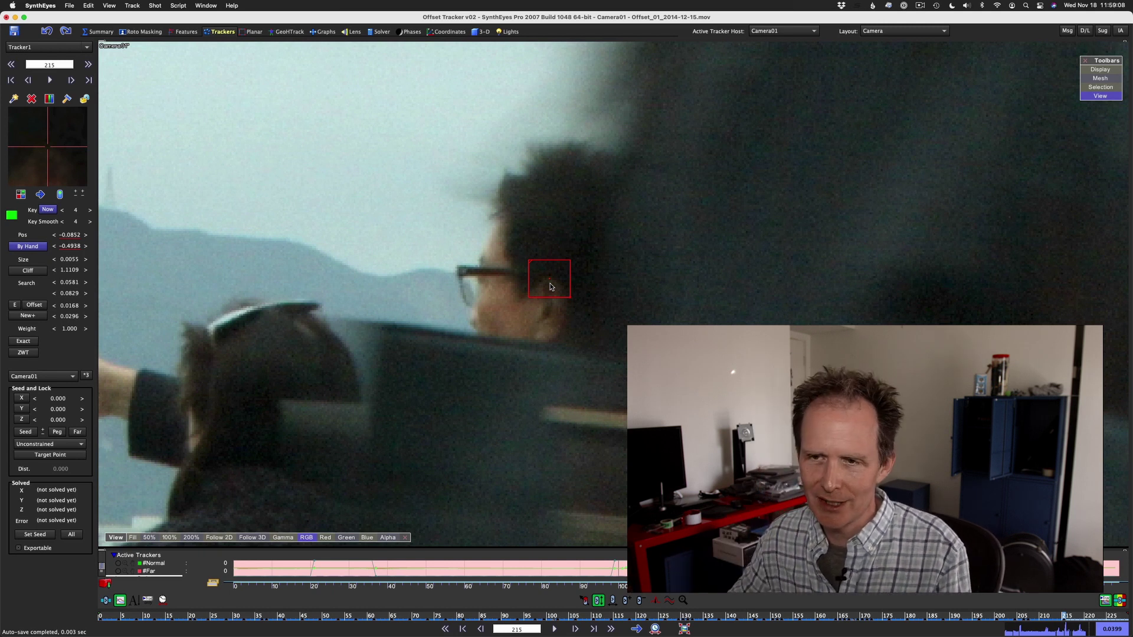
{"action": "key", "text": "s"}
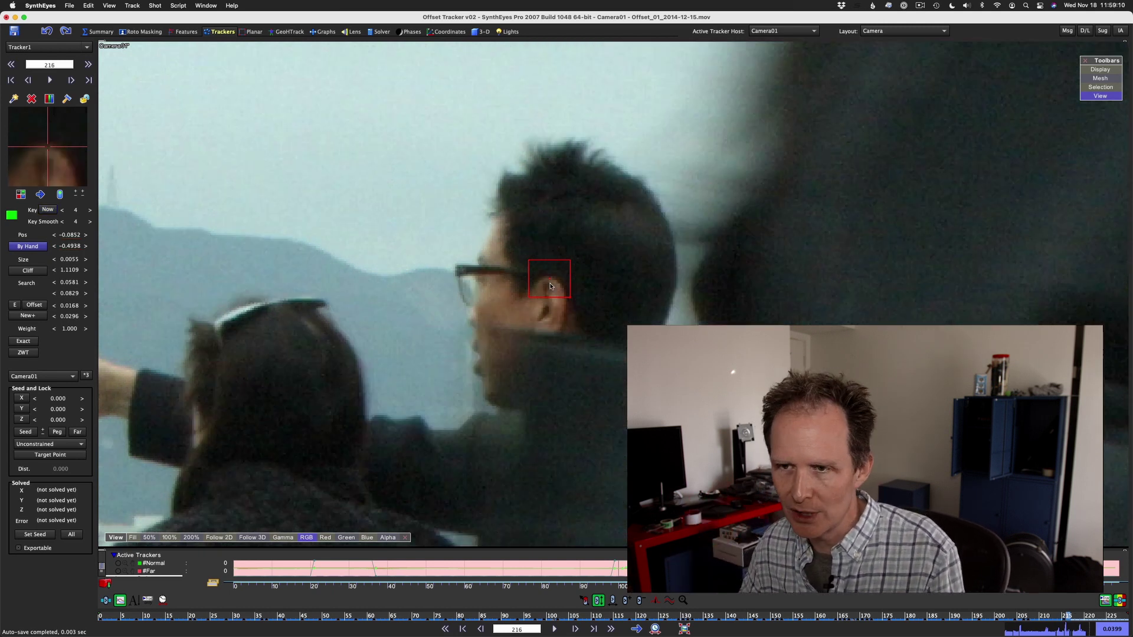
{"action": "key", "text": "a"}
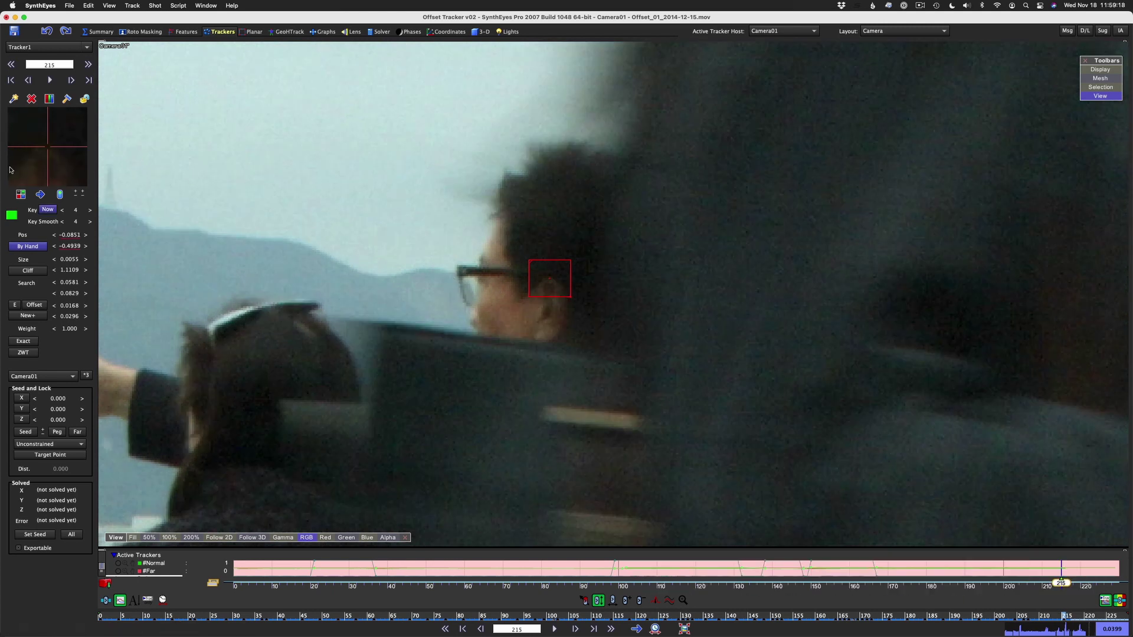
{"action": "key", "text": "s"}
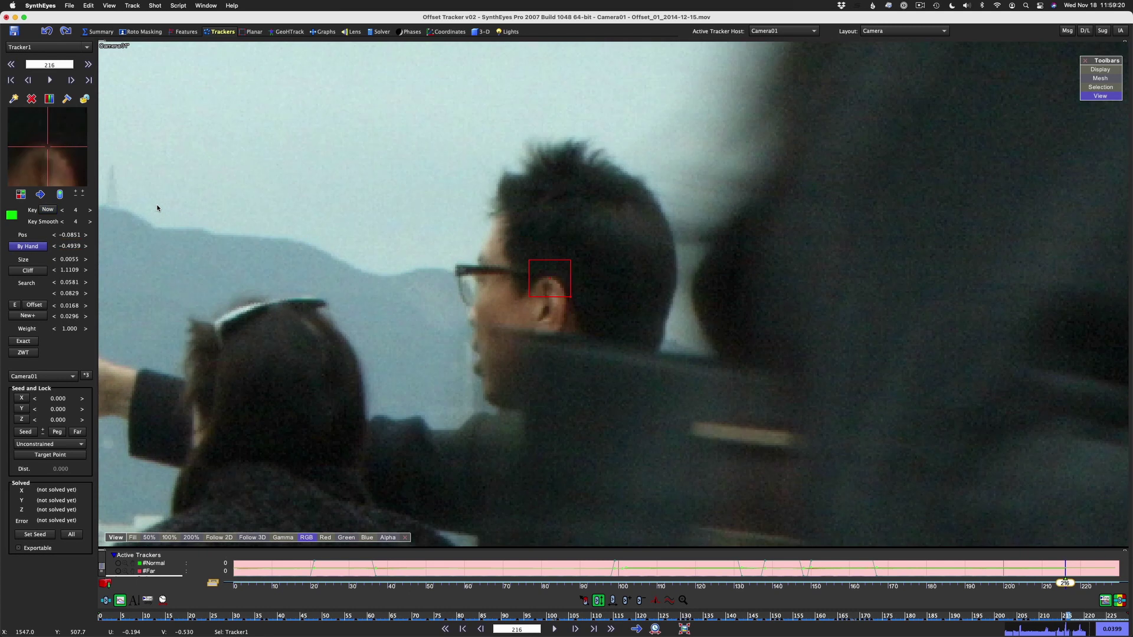
Turn off By Hand tracking from frame 216 and key the ear there at -0.0851, -0.4945.
{"action": "left_click", "coordinate": [28, 250]}
{"action": "key", "text": "s"}
{"action": "key", "text": "d"}
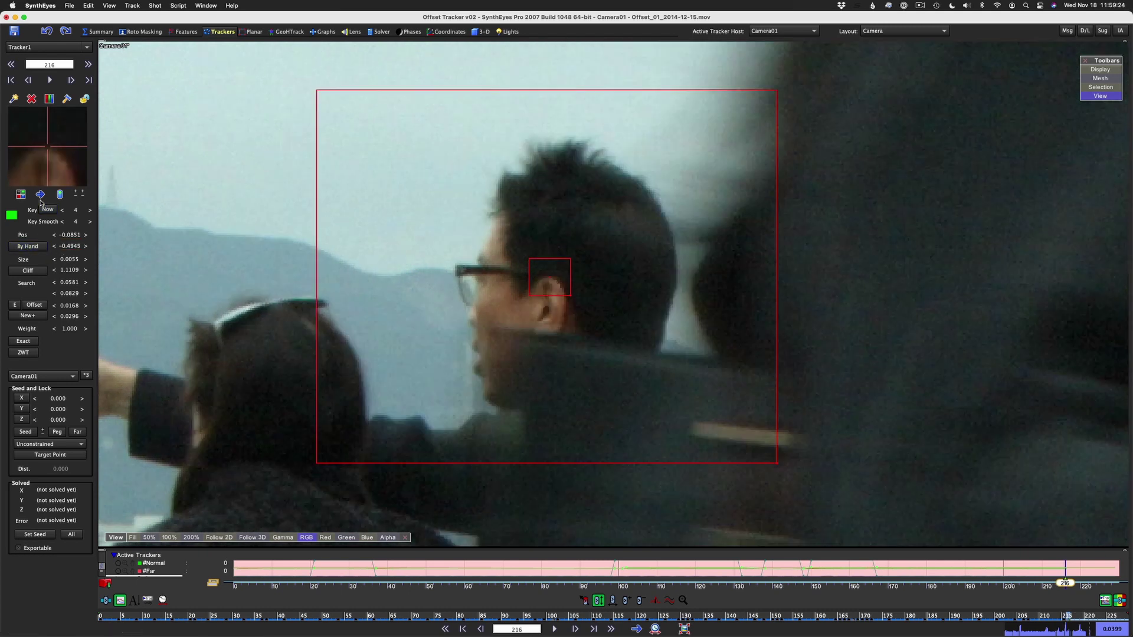
{"action": "left_click_drag", "start_coordinate": [51, 172], "coordinate": [49, 149]}
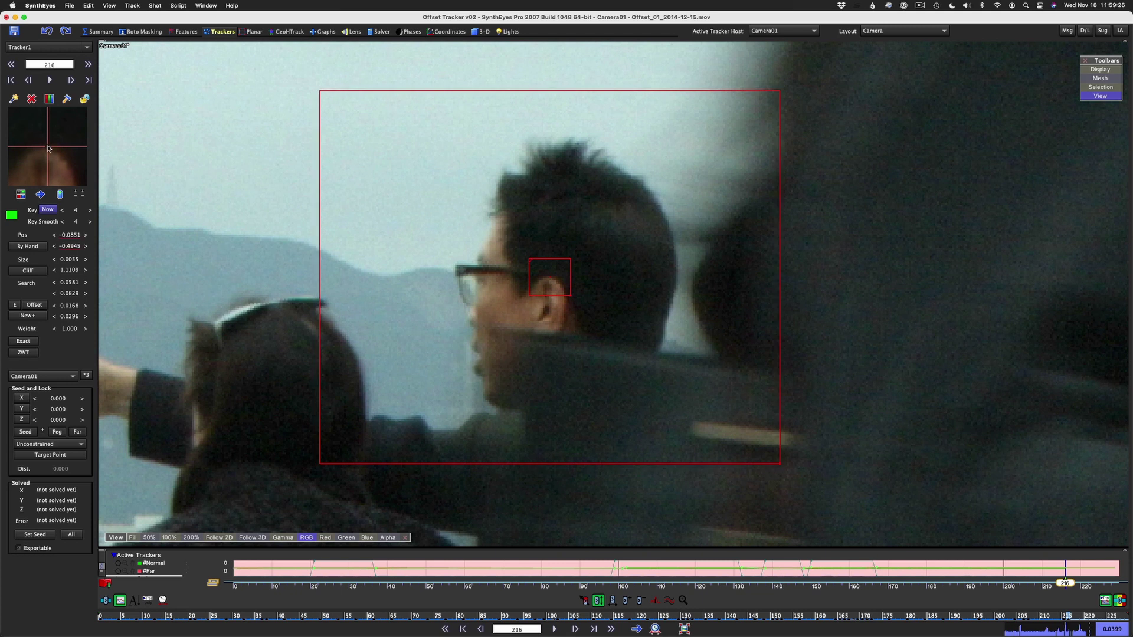
Track the visible ear directly from frame 216 to frame 228, just before the dark-haired woman covers it.
{"action": "key", "text": "d"}
{"action": "key", "text": "d"}
{"action": "key", "text": "d"}
{"action": "key", "text": "d"}
{"action": "key", "text": "d"}
{"action": "key", "text": "d"}
{"action": "key", "text": "d"}
{"action": "key", "text": "d"}
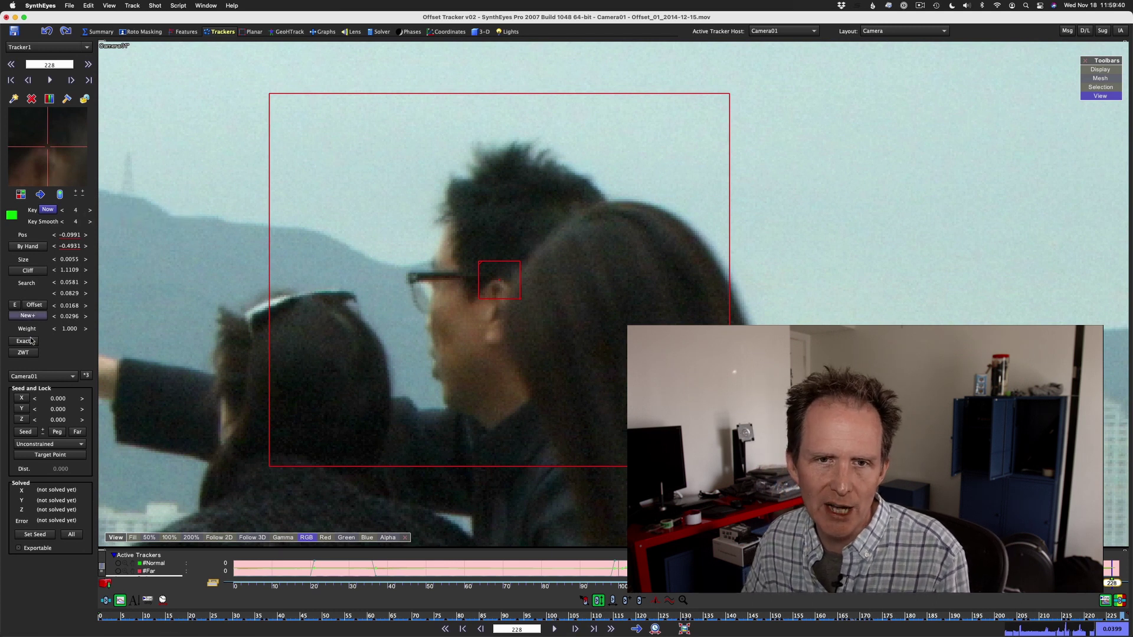
Turn on offset tracking at frame 228 and shift the tracked area onto the man's glasses arm, with offset 0.0106, 0.0003.
{"action": "left_click", "coordinate": [35, 306]}
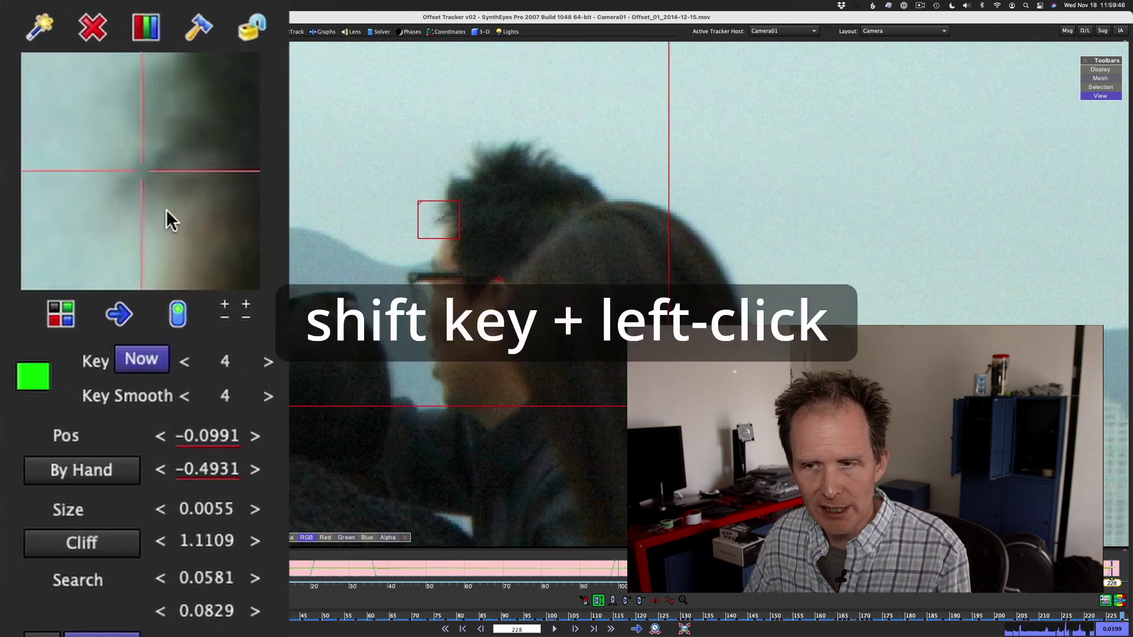
{"action": "left_click_drag", "start_coordinate": [142, 171], "coordinate": [192, 171], "text": "shift"}
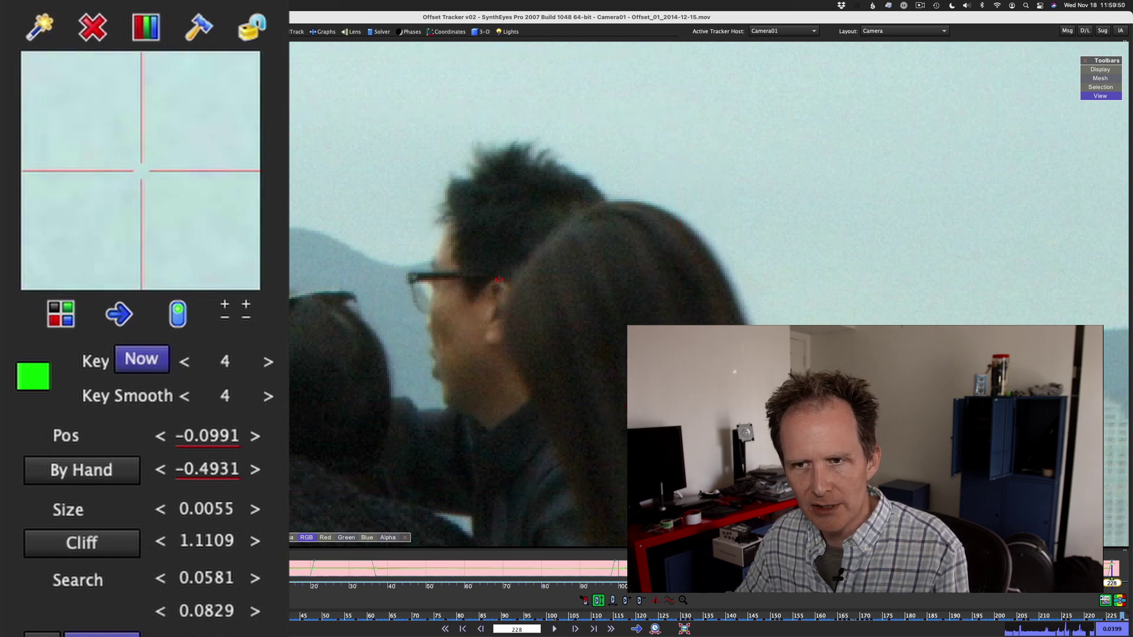
{"action": "left_click_drag", "start_coordinate": [53, 44], "coordinate": [459, 279], "text": "shift"}
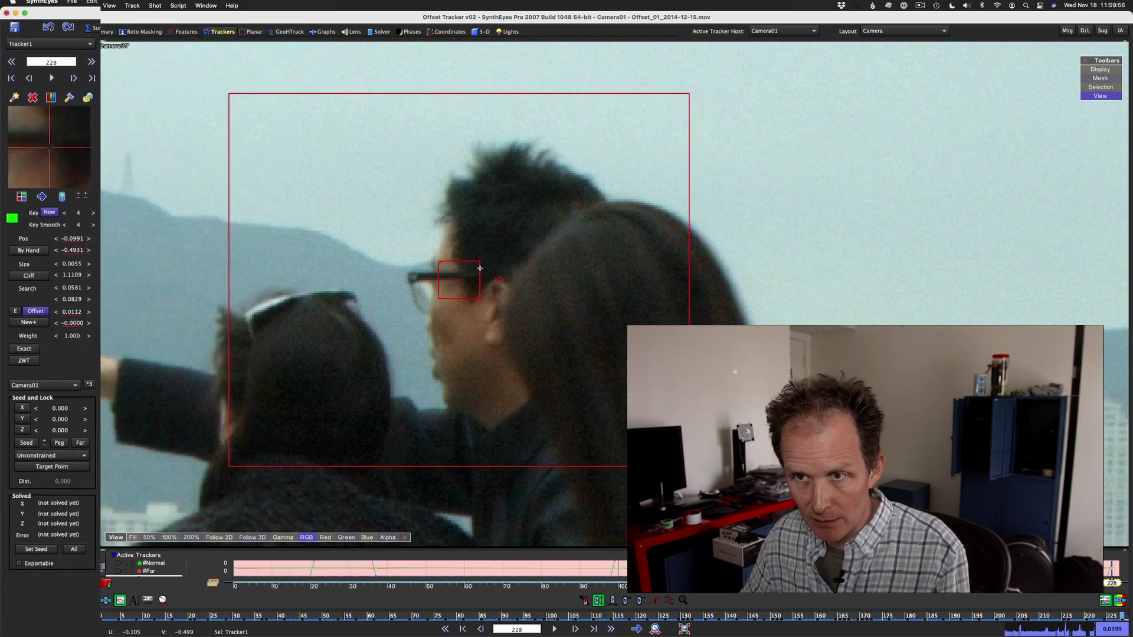
{"action": "left_click_drag", "start_coordinate": [459, 280], "coordinate": [462, 280], "text": "shift"}
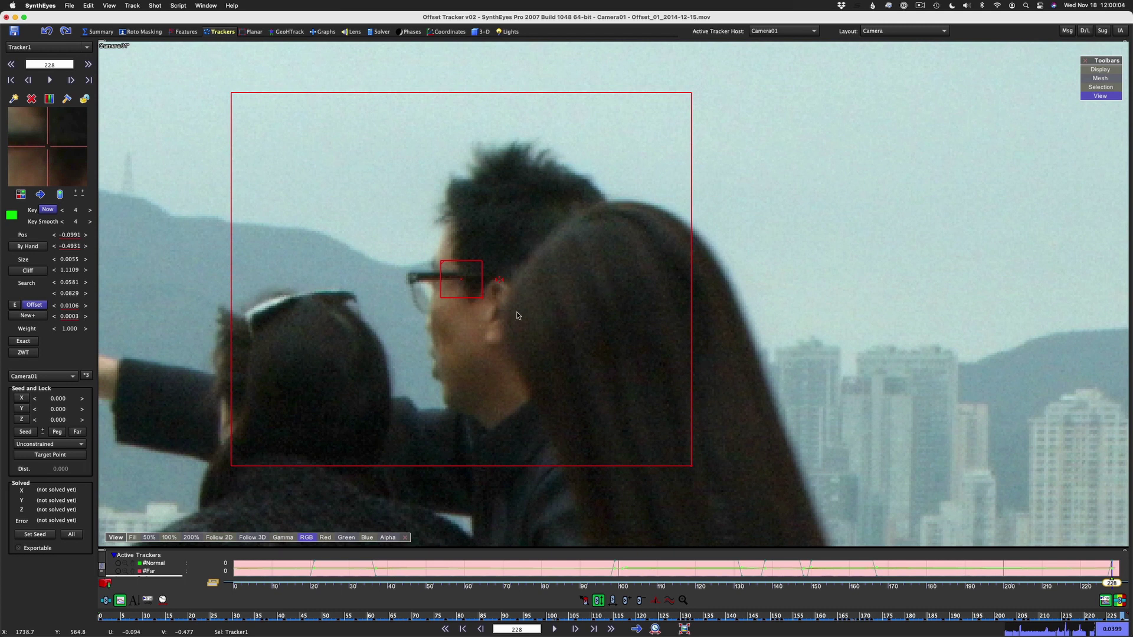
Track with the offset to the last frame, 229, and lock the finished tracker.
{"action": "key", "text": "period"}
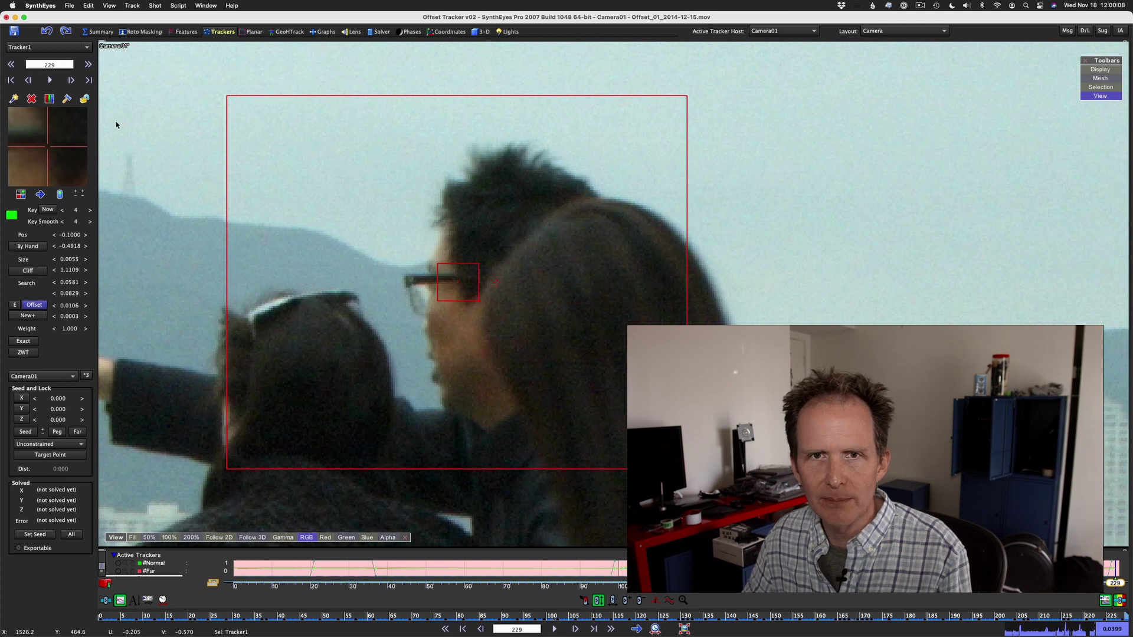
{"action": "left_click", "coordinate": [85, 99]}
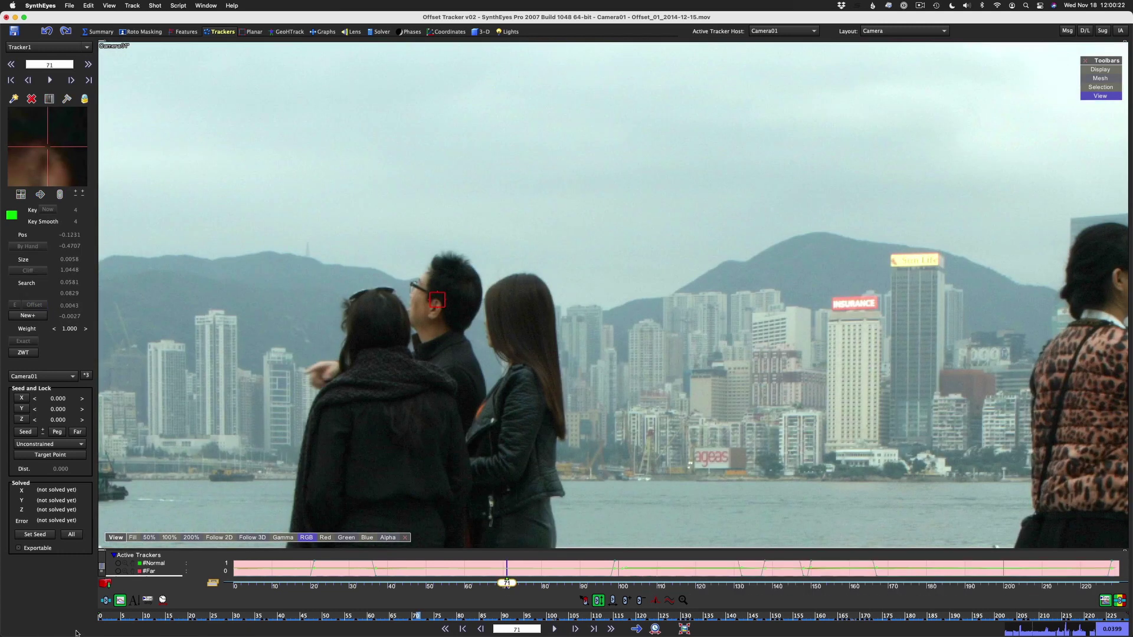
Play back the finished ear track, return to frame 0, and play it again with the wider shot in view.
{"action": "key", "text": "space"}
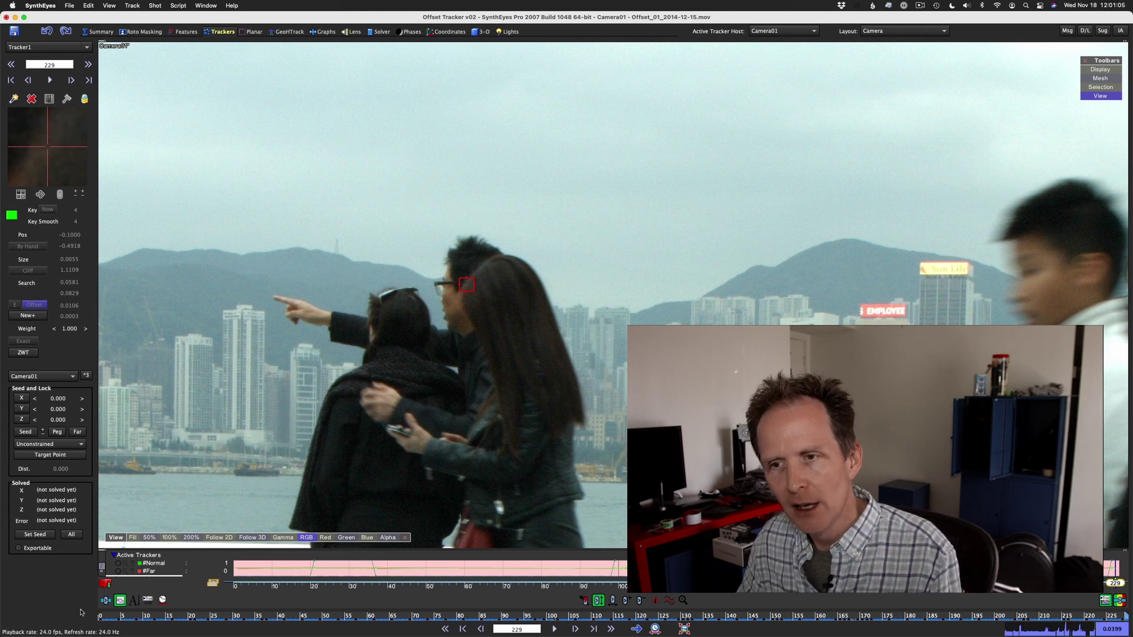
{"action": "left_click_drag", "start_coordinate": [279, 618], "coordinate": [6, 635]}
{"action": "middle_click_drag", "start_coordinate": [443, 310], "coordinate": [590, 270]}
{"action": "scroll", "coordinate": [597, 284], "scroll_direction": "down", "scroll_amount": 5}
{"action": "middle_click_drag", "start_coordinate": [782, 345], "coordinate": [517, 333]}
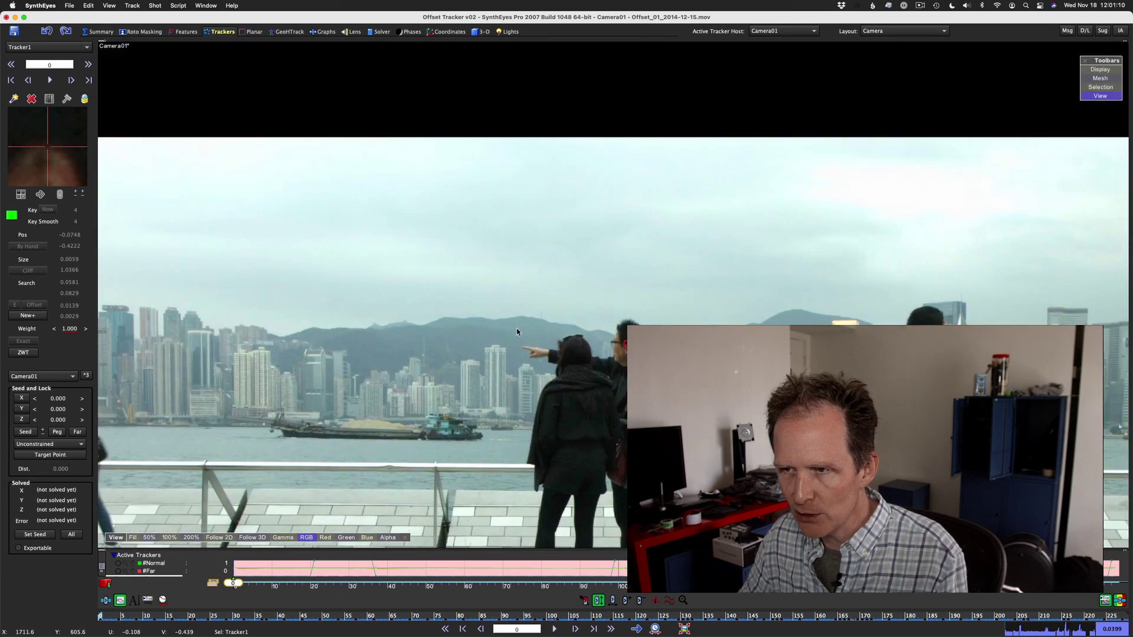
{"action": "key", "text": "space"}
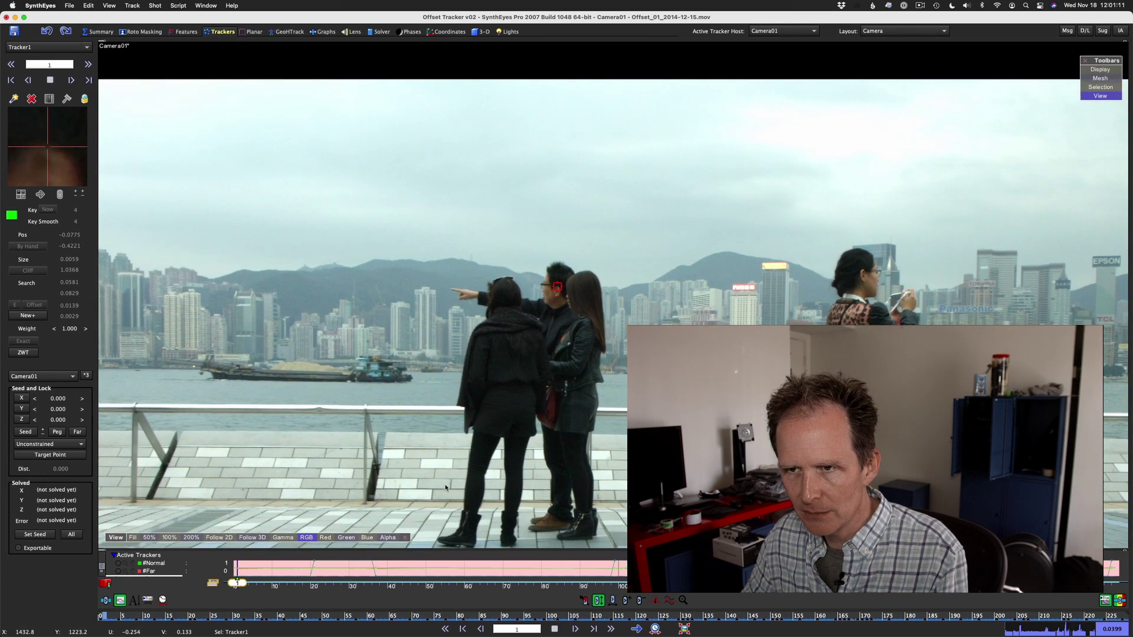